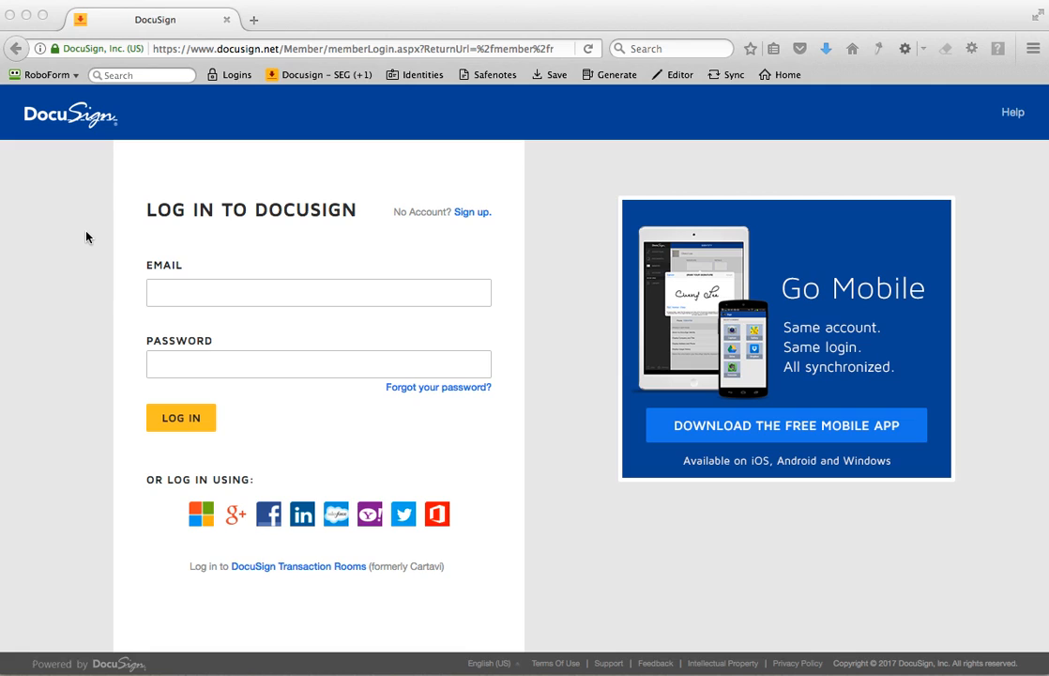
# - Log in by filling the email and password fields from the saved "Docusign – SEG" login, and decline storing the login in the browser
pyautogui.click(108, 269)
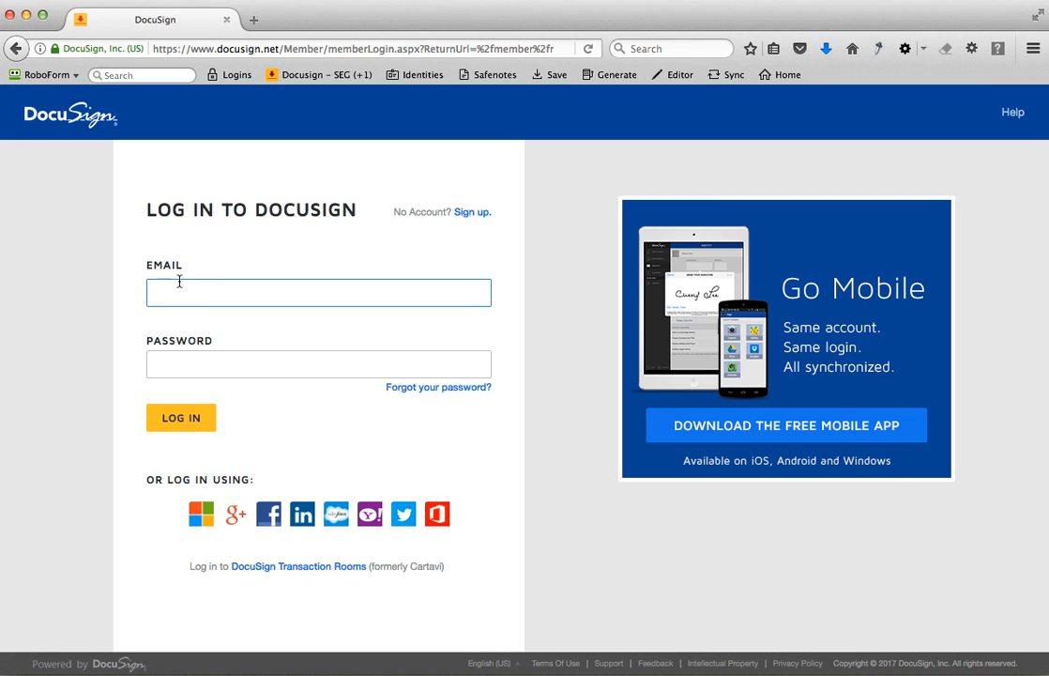
pyautogui.click(282, 70)
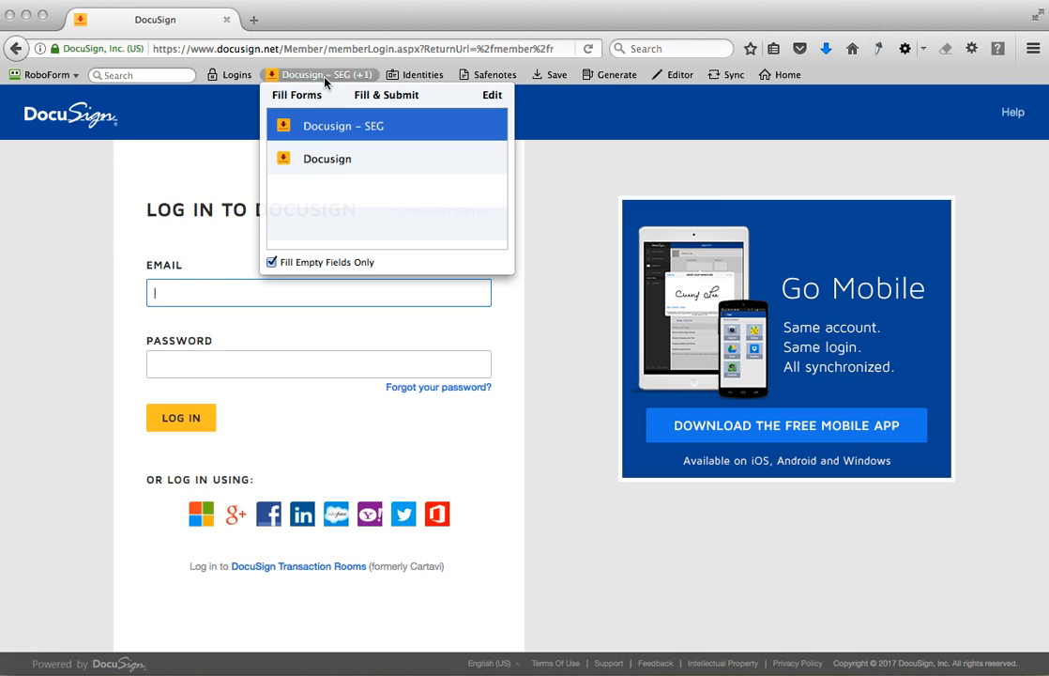
pyautogui.click(291, 118)
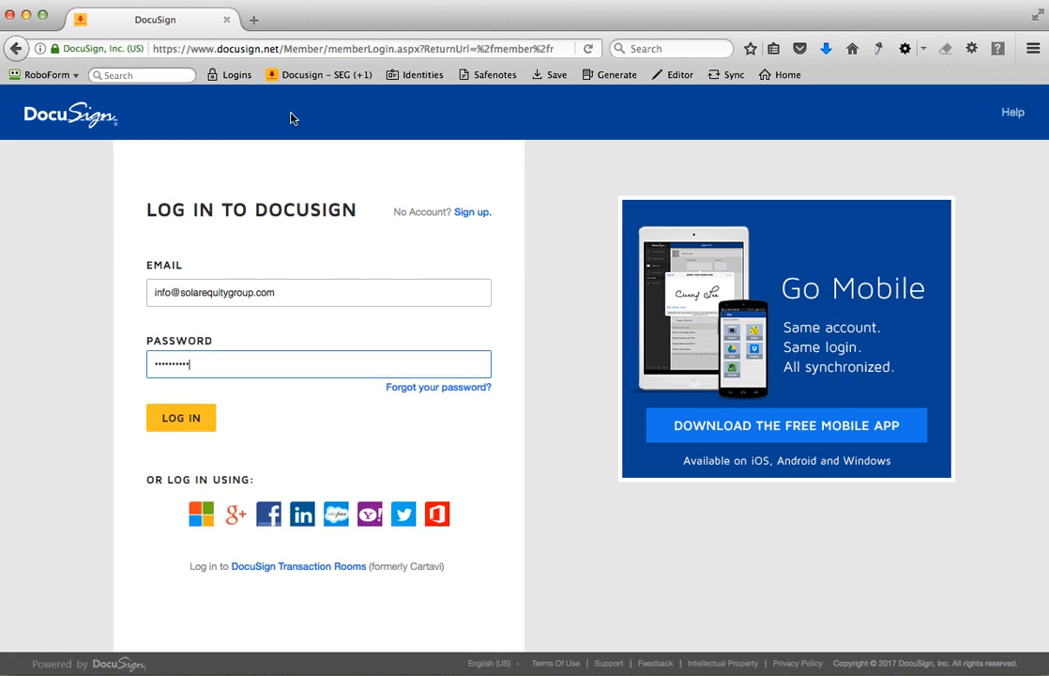
pyautogui.click(175, 420)
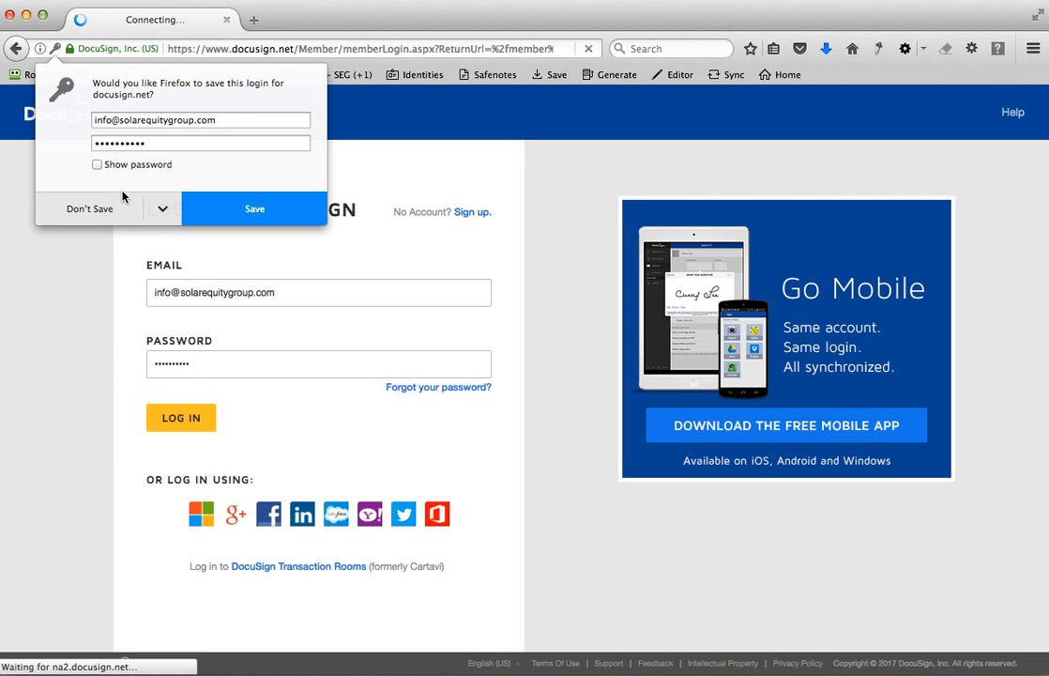
pyautogui.click(75, 183)
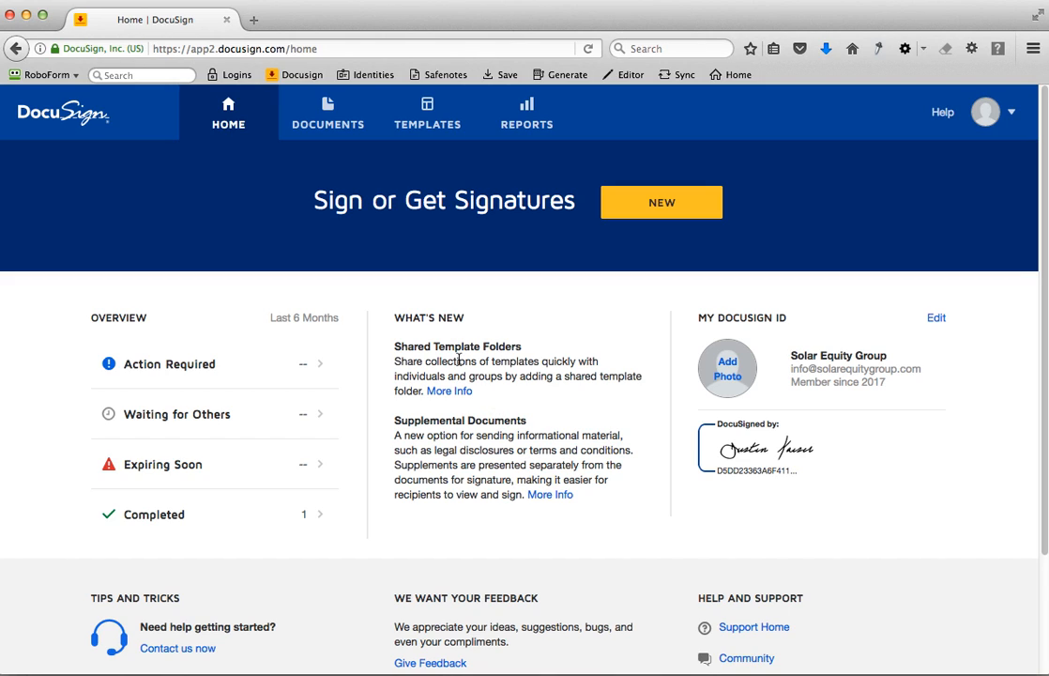
# - Start a new document to send and upload "Solar Equity Group - SEPXVI Client Welcome.pdf", dismissing the form-field notice
pyautogui.click(326, 123)
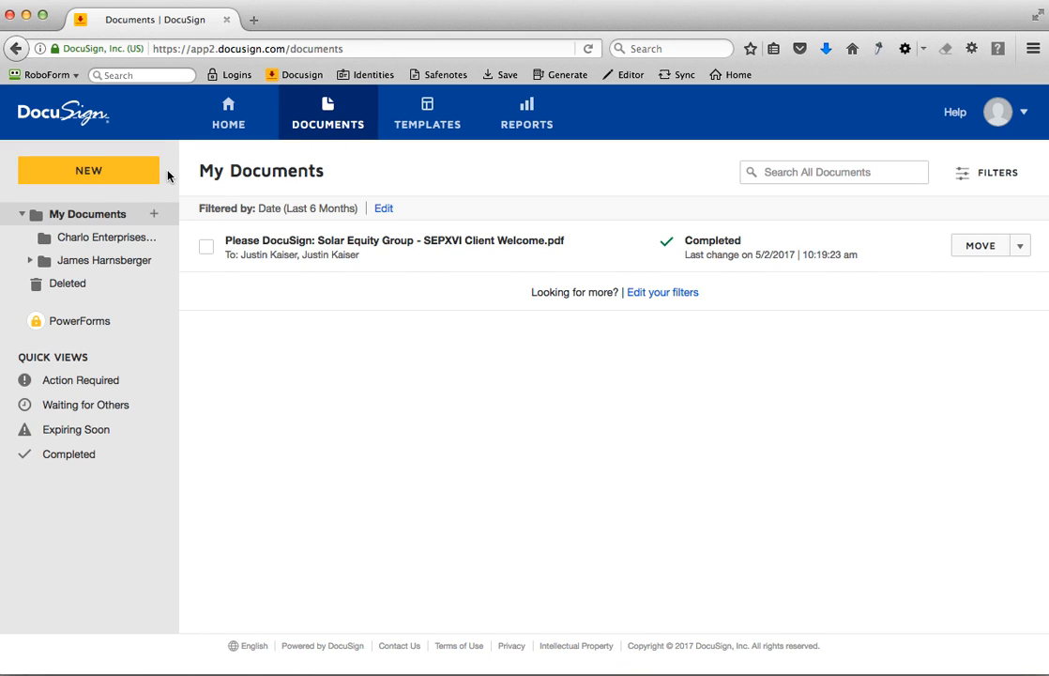
pyautogui.click(108, 170)
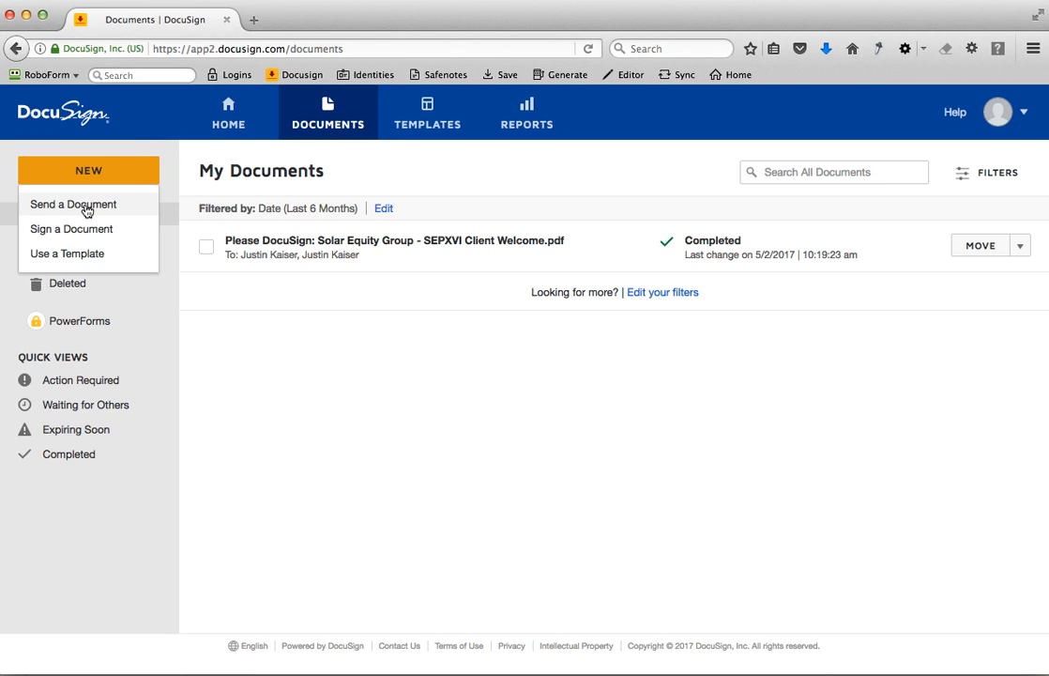
pyautogui.click(85, 207)
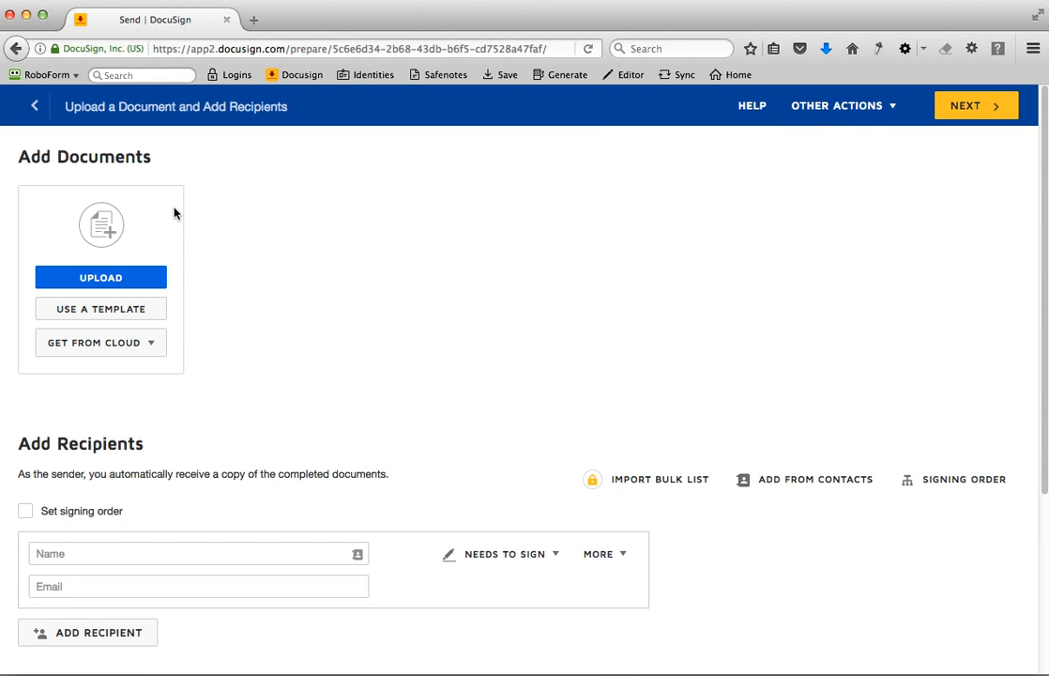
pyautogui.click(110, 279)
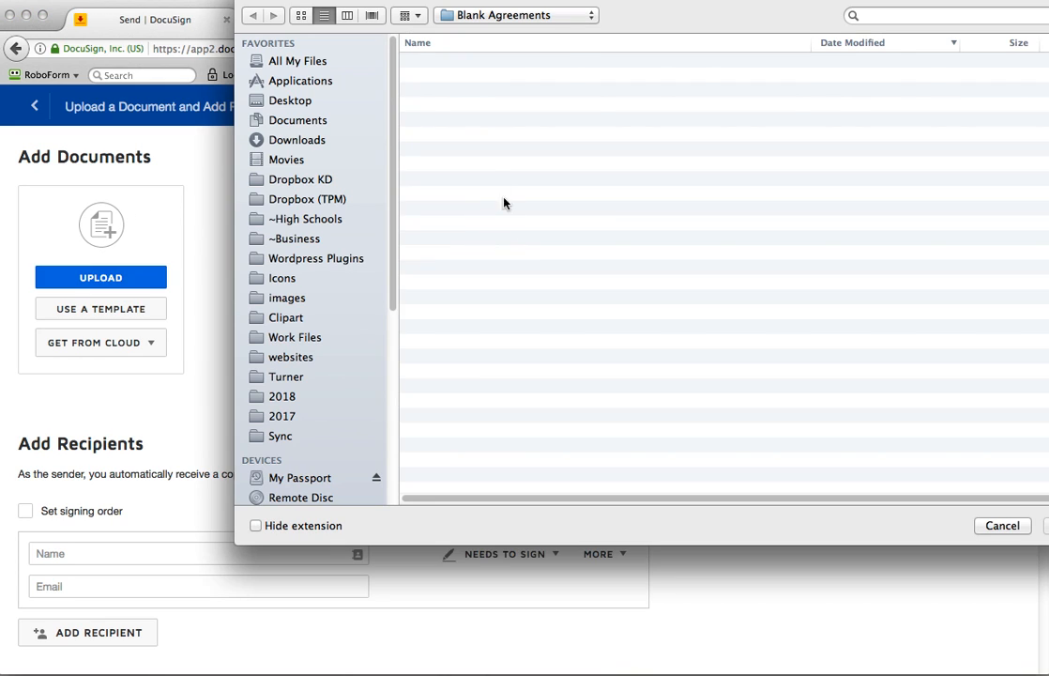
pyautogui.doubleClick(550, 62)
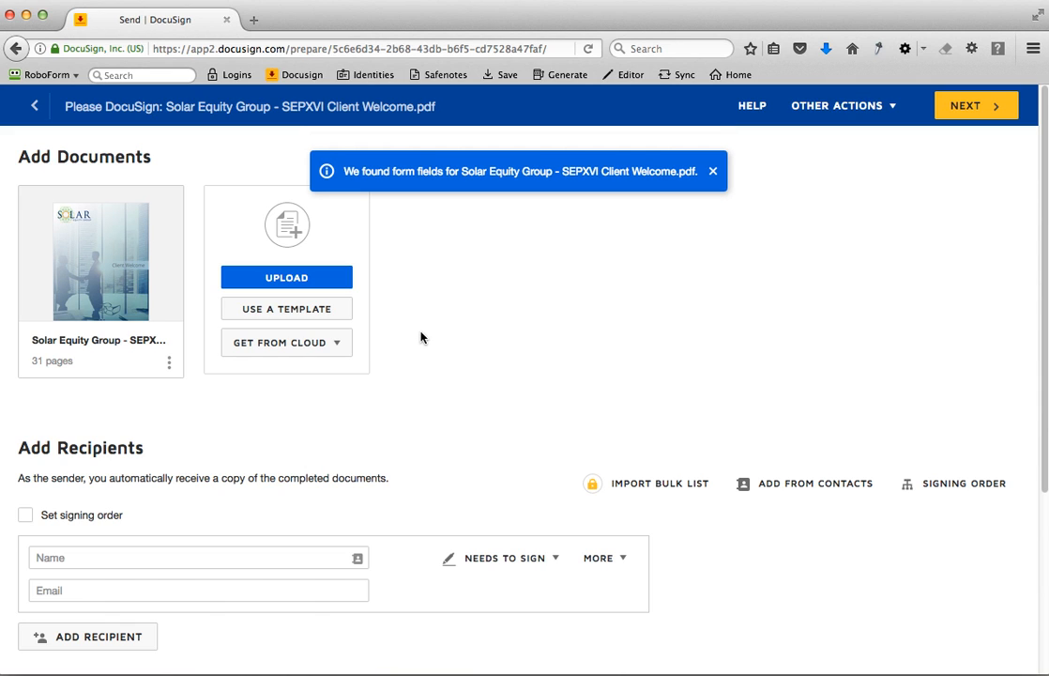
pyautogui.scroll(-2, 422, 336)
pyautogui.click(713, 158)
# - Enter the first recipient's full name and email address
pyautogui.scroll(-1, 398, 360)
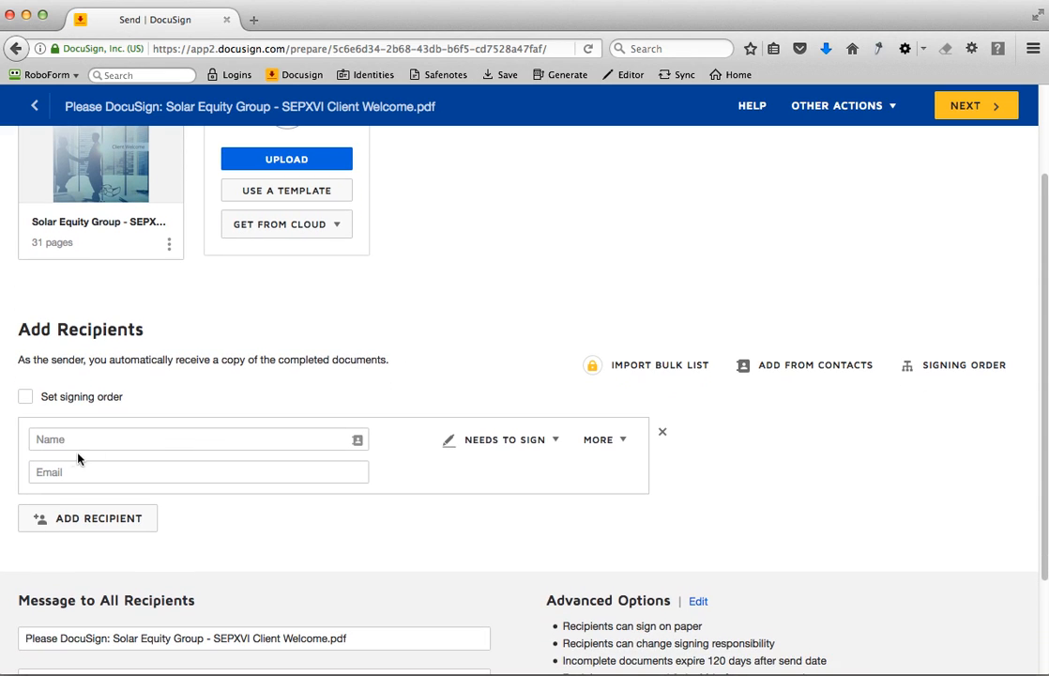
pyautogui.click(78, 441)
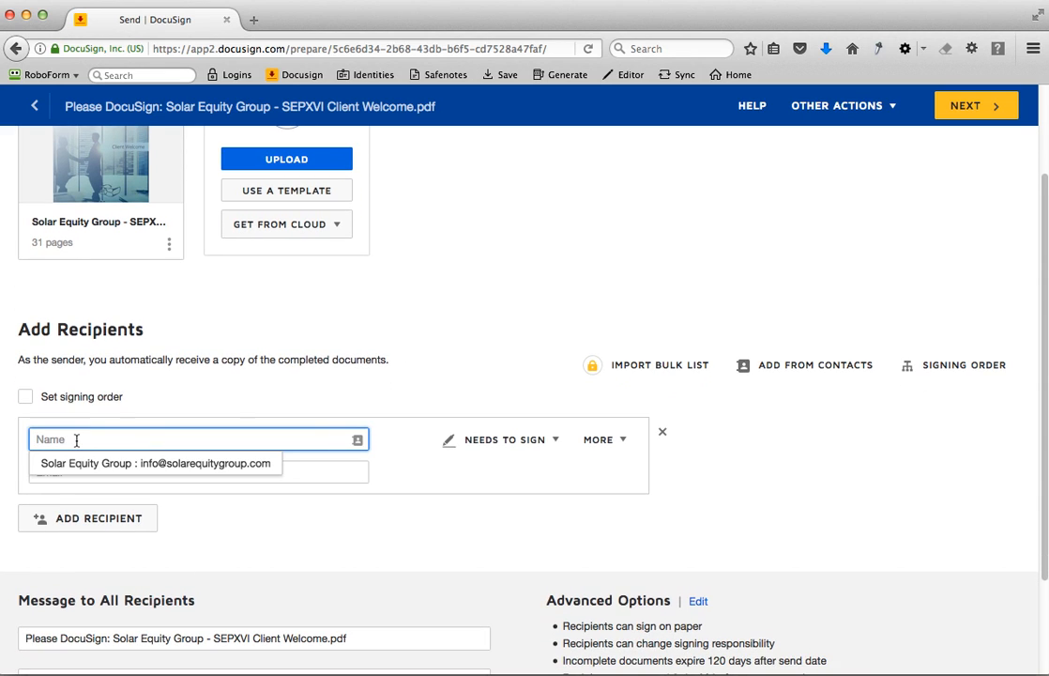
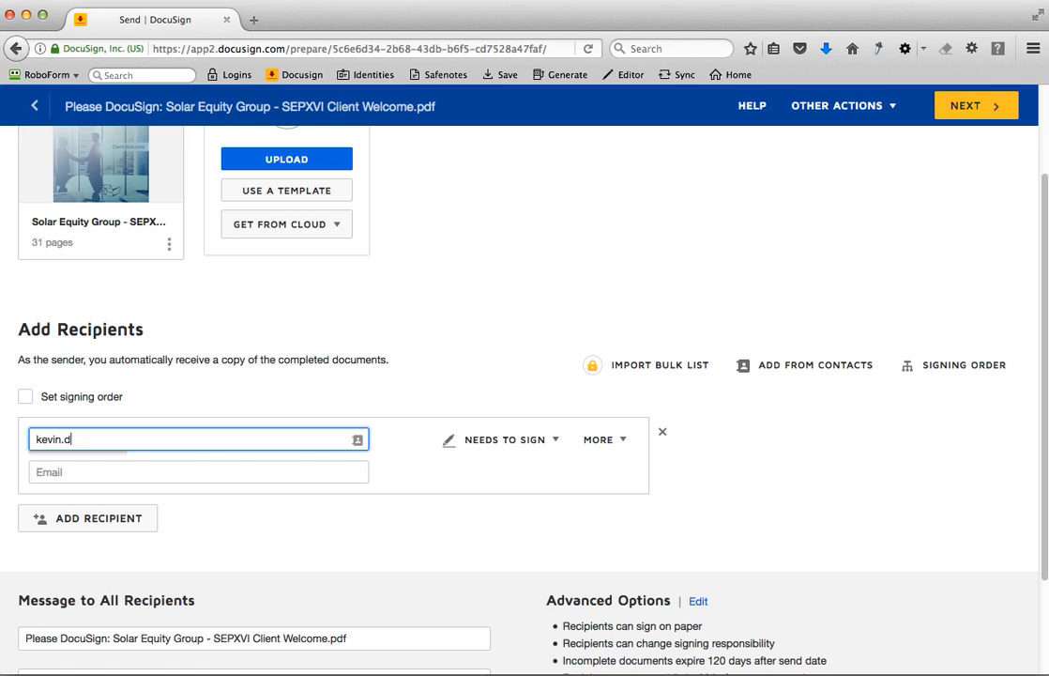
pyautogui.press('BackSpace')
pyautogui.press('BackSpace')
pyautogui.press('BackSpace')
pyautogui.press('Tab')
pyautogui.press('Tab')
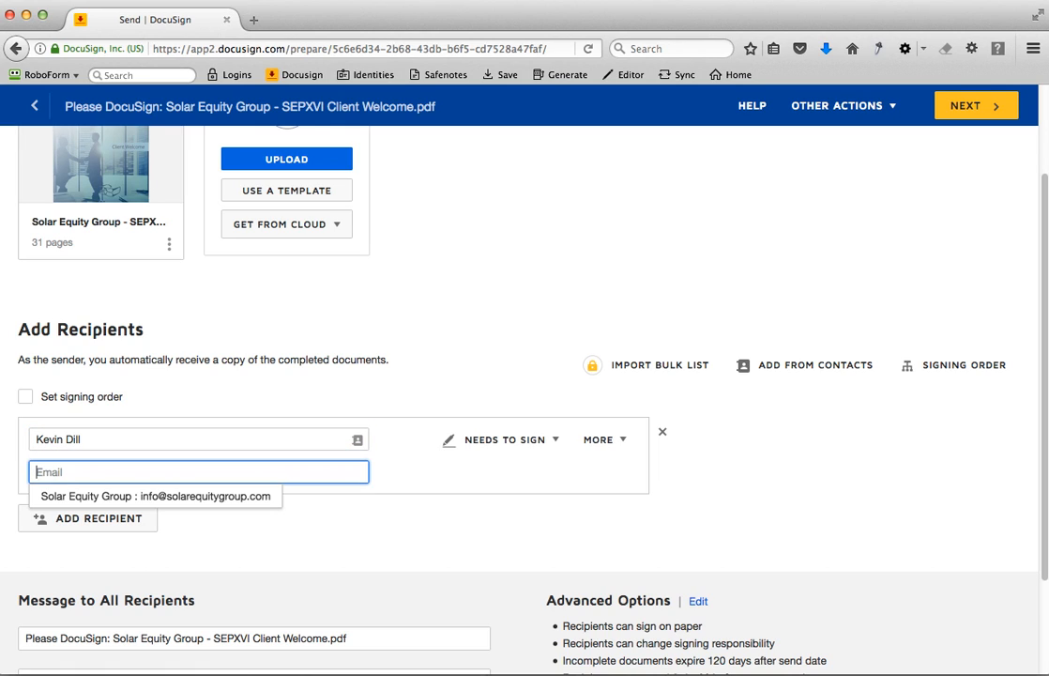
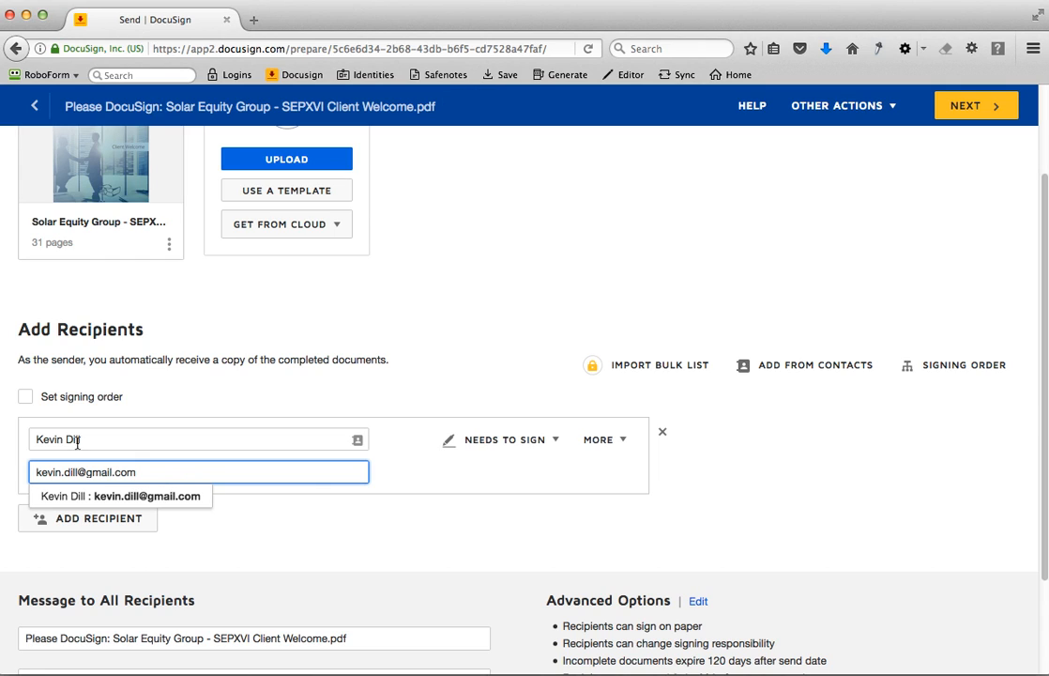
pyautogui.click(106, 500)
# - Add a second recipient by choosing Solar Equity Group from the saved contacts
pyautogui.click(99, 520)
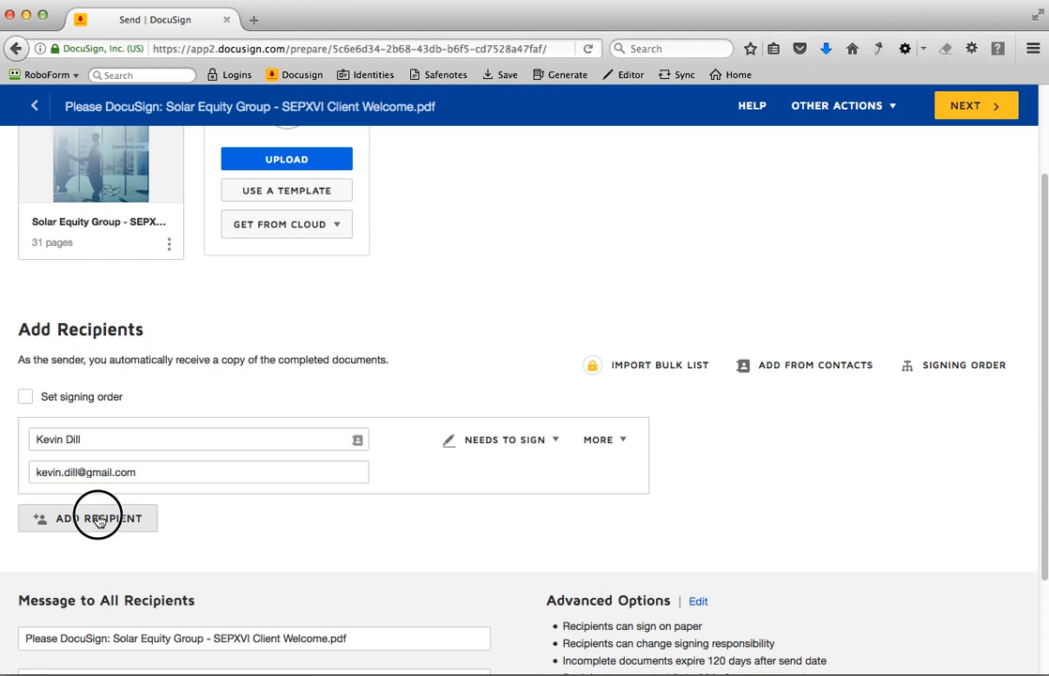
pyautogui.click(357, 527)
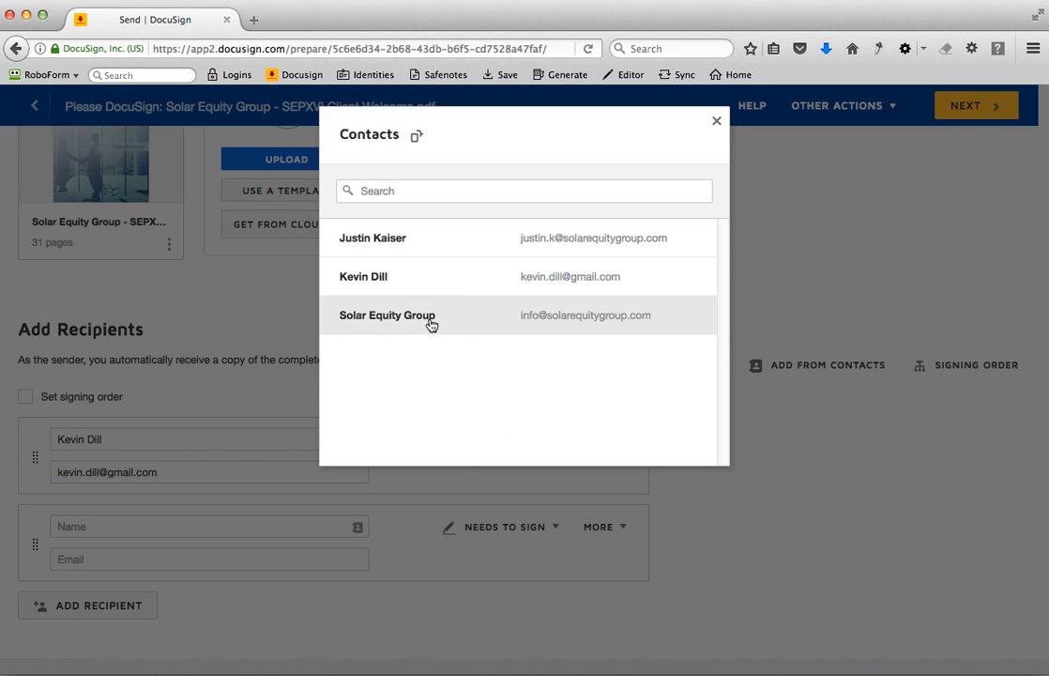
pyautogui.click(431, 319)
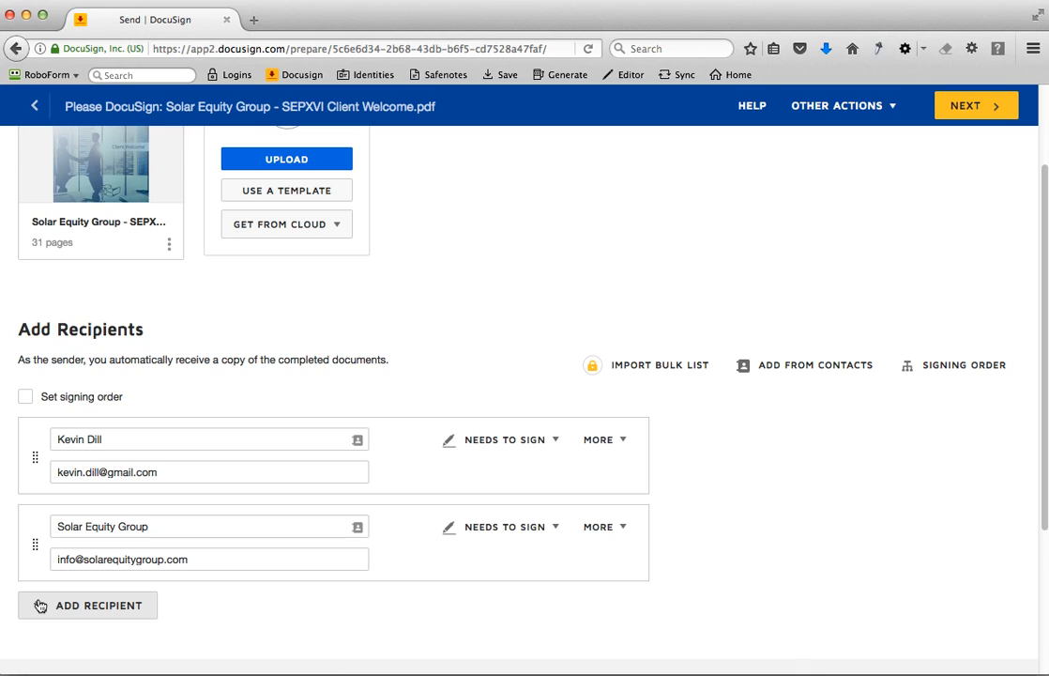
# - Replace the second recipient's company name with the signer's full name, keeping the company email address
pyautogui.click(166, 528)
pyautogui.moveTo(166, 527); pyautogui.dragTo(25, 530)
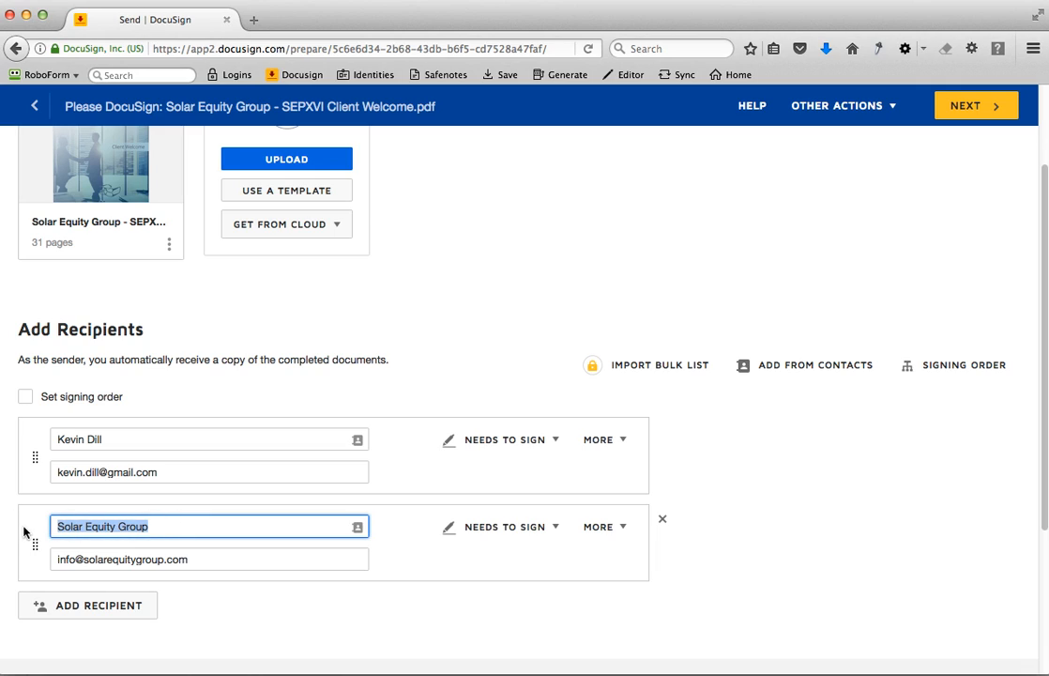
pyautogui.click(89, 559)
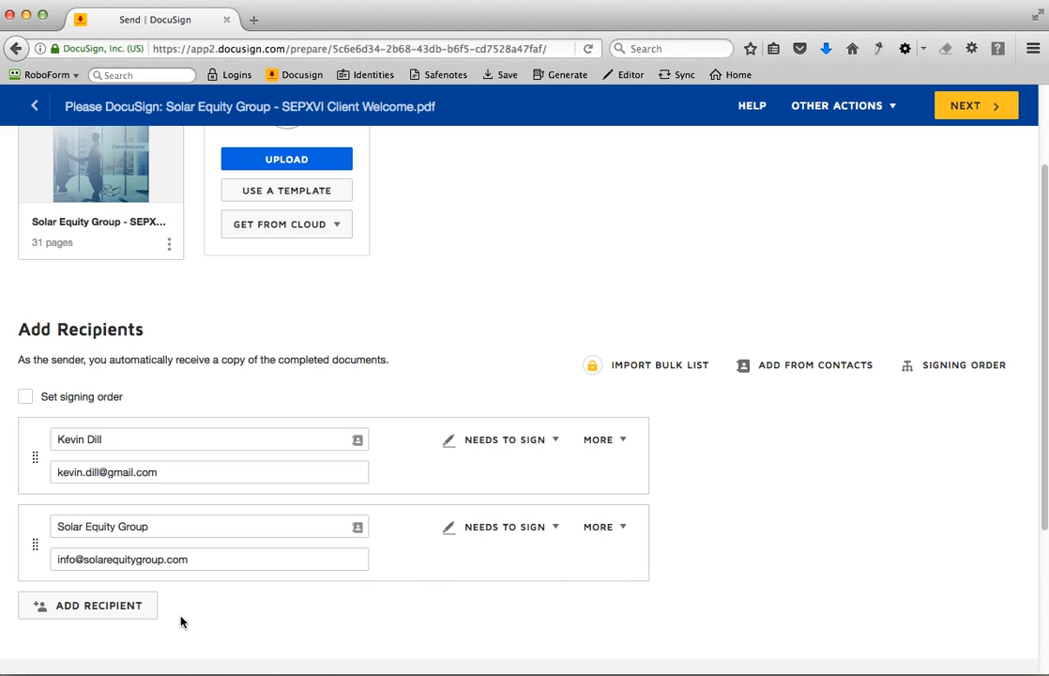
pyautogui.scroll(-2, 182, 617)
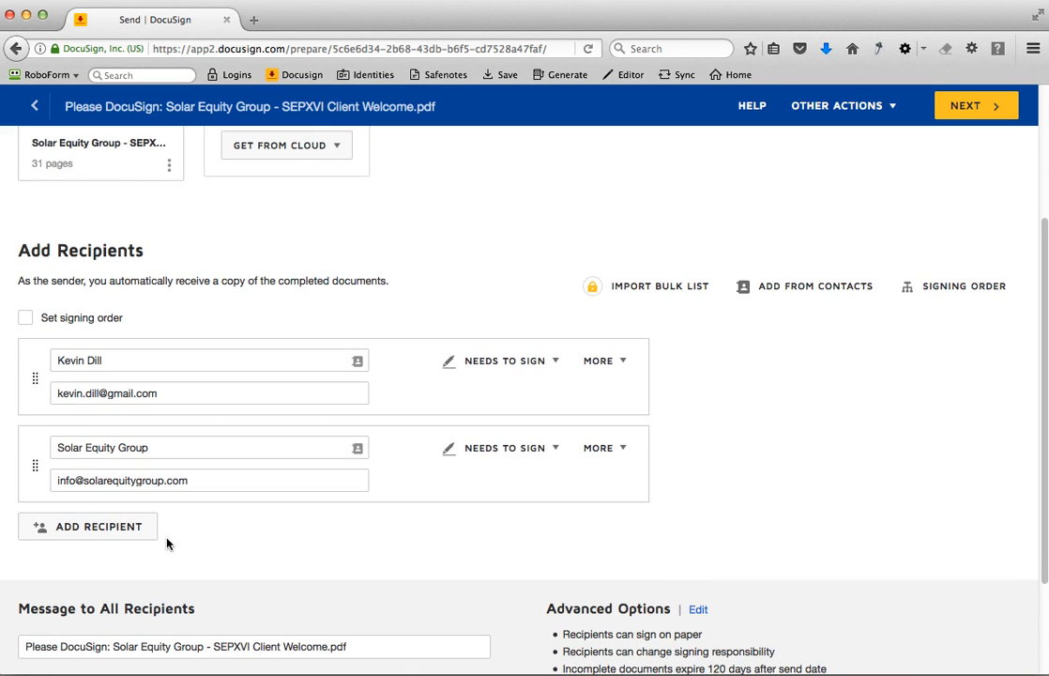
pyautogui.moveTo(156, 446); pyautogui.dragTo(2, 453)
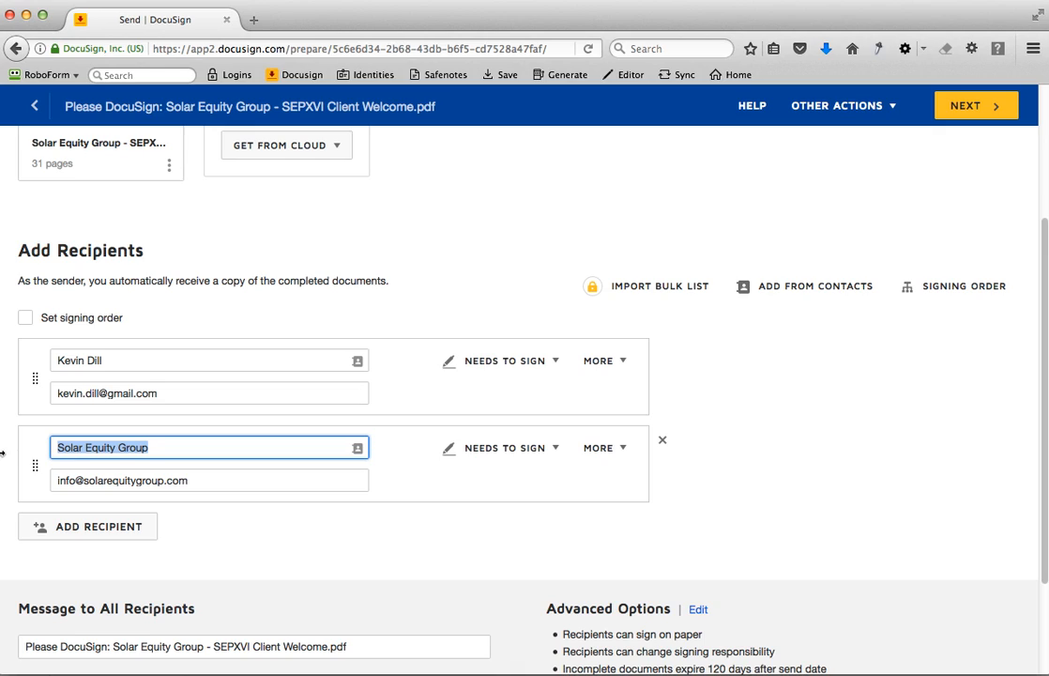
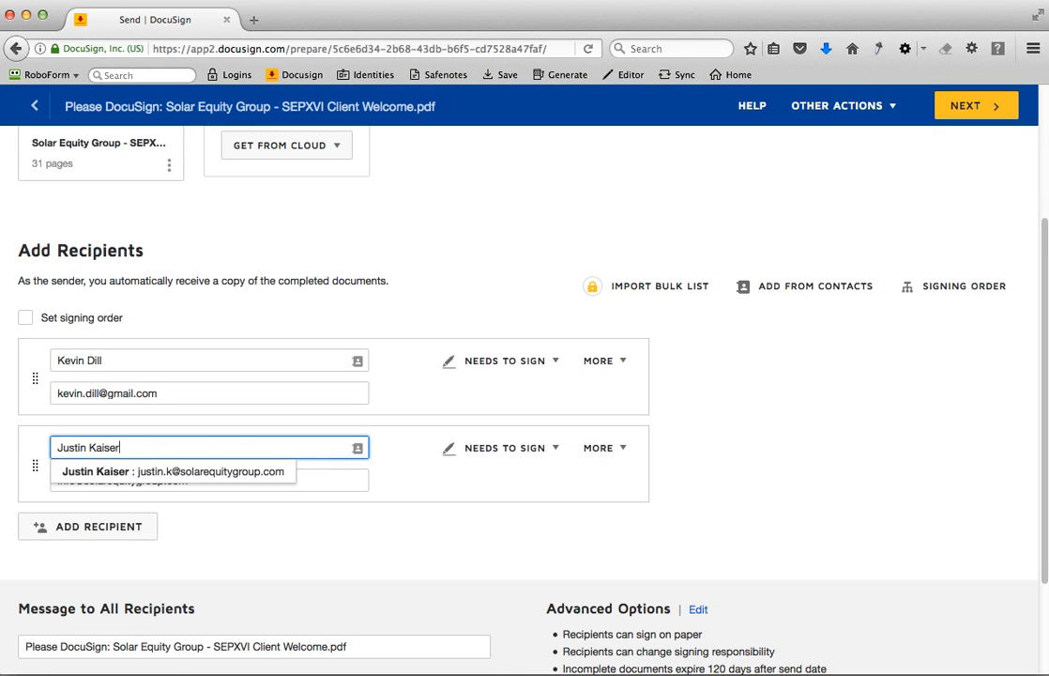
pyautogui.click(254, 542)
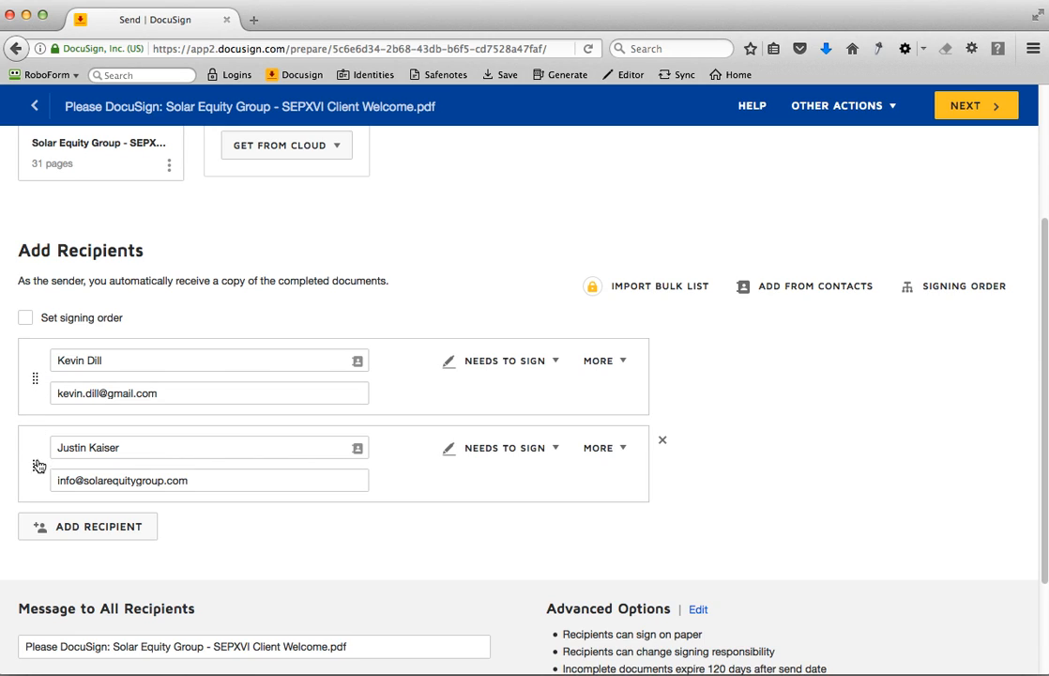
# - Try swapping the order of the two recipients and restore the original order with the signing order switched off
pyautogui.moveTo(37, 467); pyautogui.dragTo(35, 370)
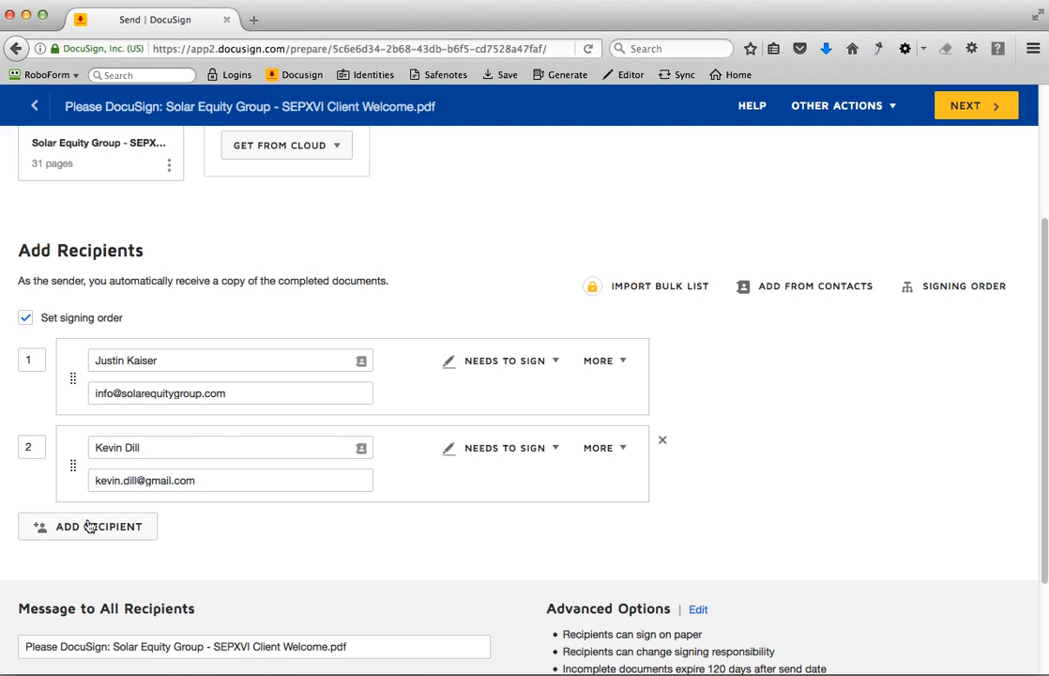
pyautogui.moveTo(72, 380); pyautogui.dragTo(65, 466)
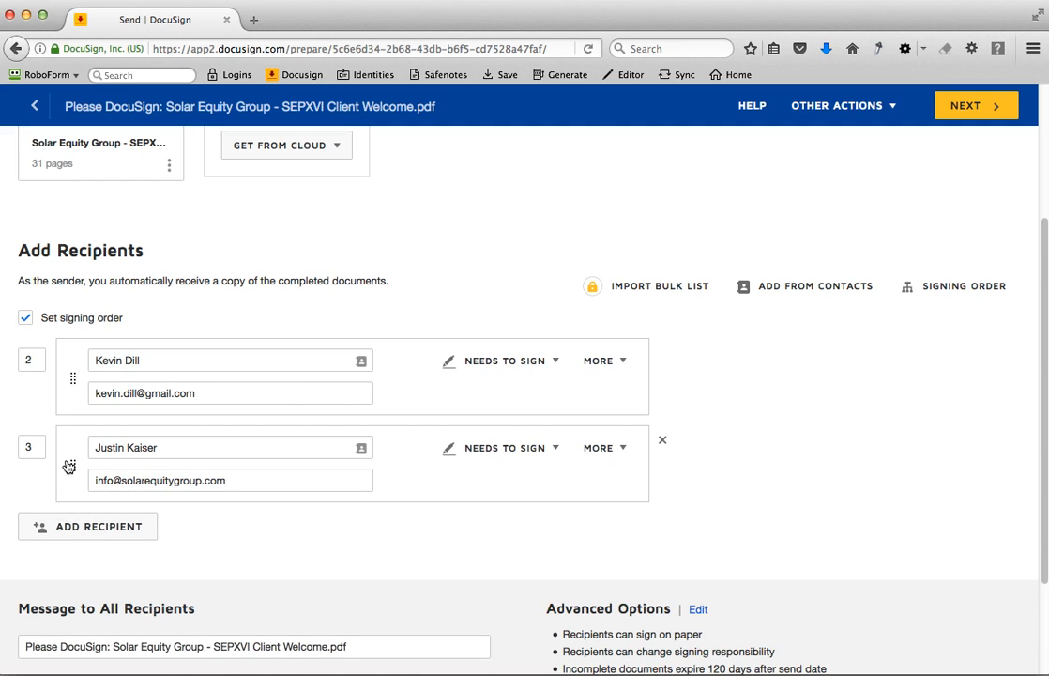
pyautogui.click(26, 319)
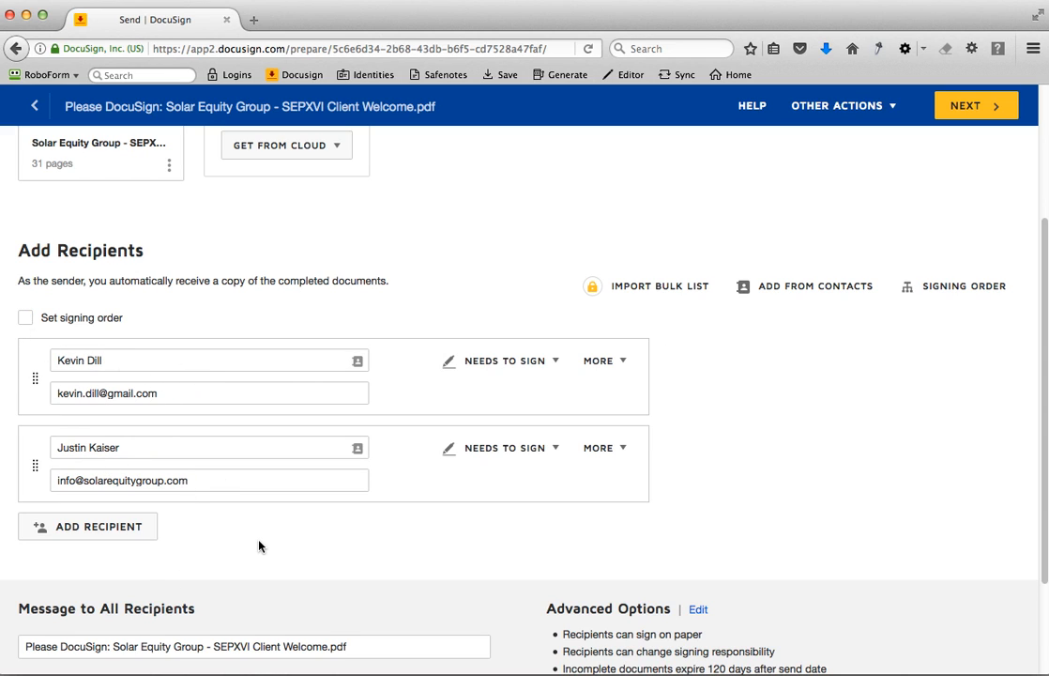
# - Remove the ".pdf" ending from the subject line of the message to all recipients
pyautogui.scroll(-3, 258, 542)
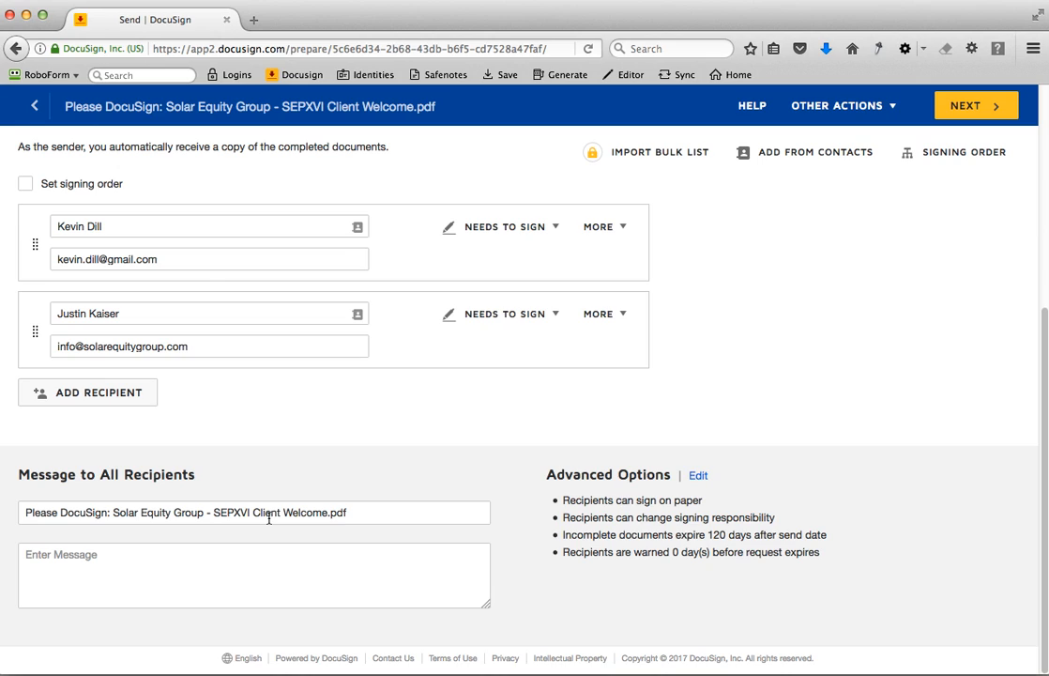
pyautogui.moveTo(328, 513); pyautogui.dragTo(390, 516)
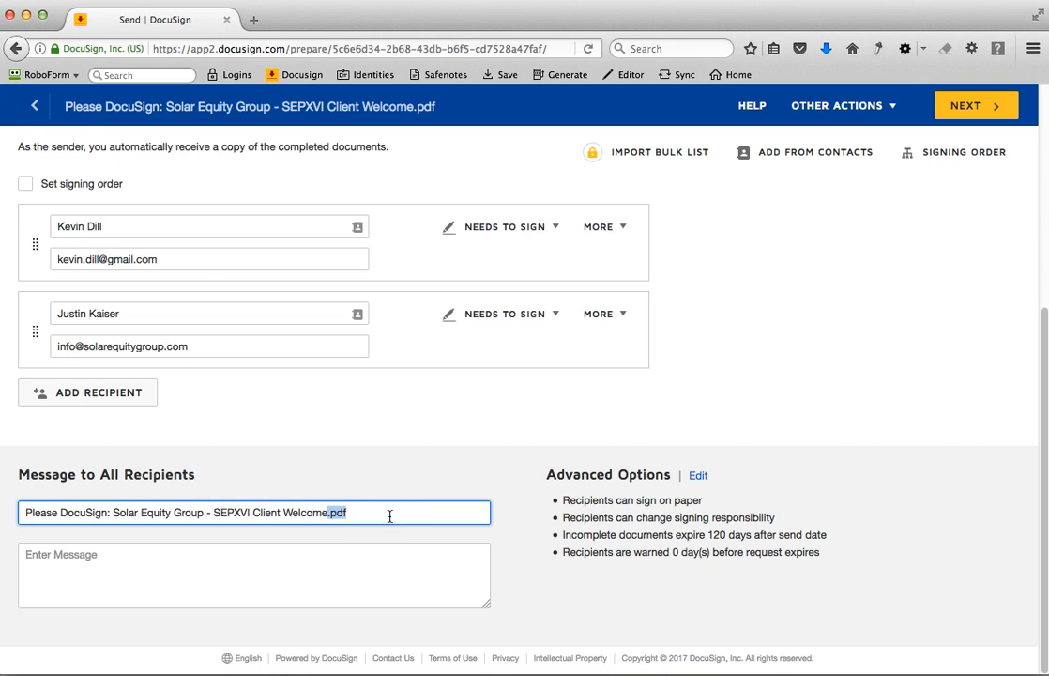
pyautogui.press('BackSpace')
# - Write the message to all recipients as "Sign this document and initial all pages assigned.", signed "- SEG" on a separate line
pyautogui.click(226, 581)
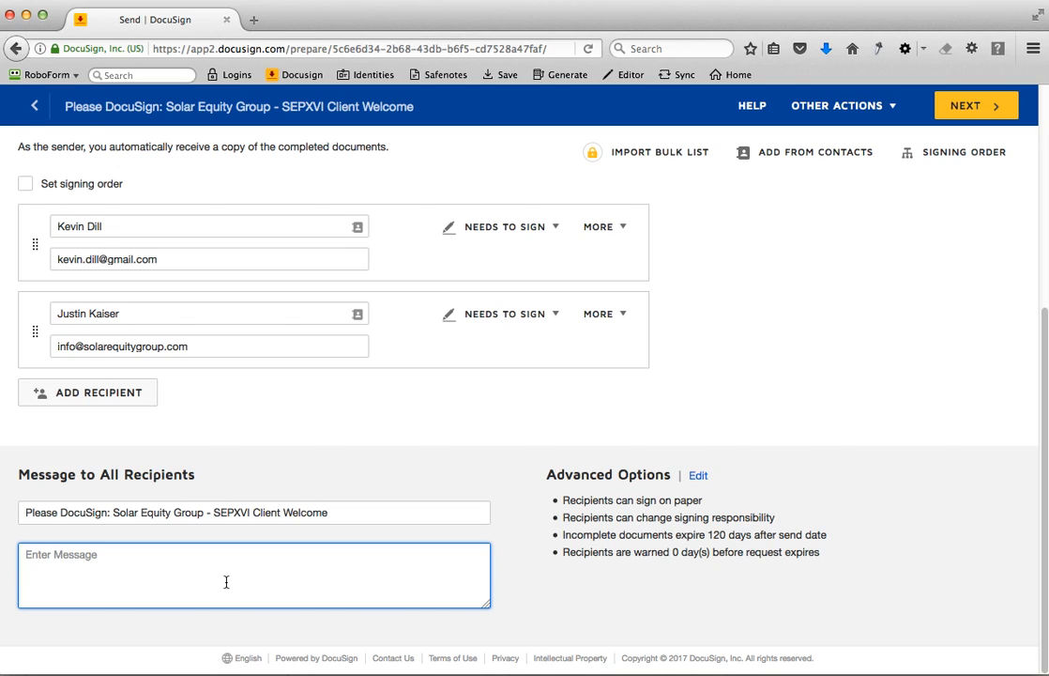
pyautogui.write('Sign this document and init')
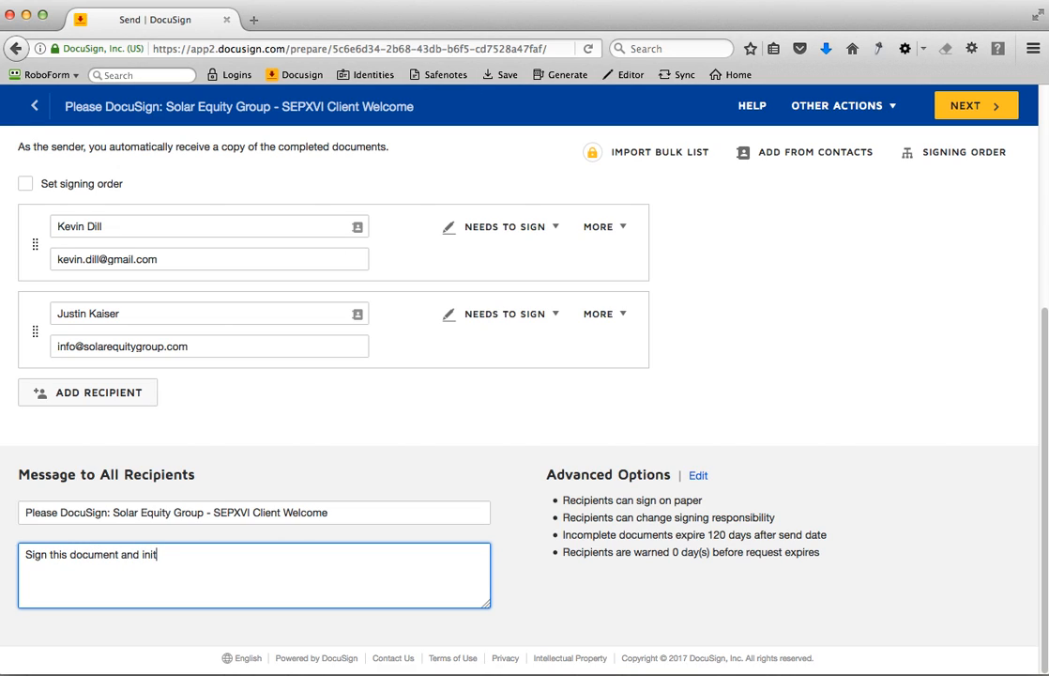
pyautogui.write('ial app')
pyautogui.write('pages assigned.')
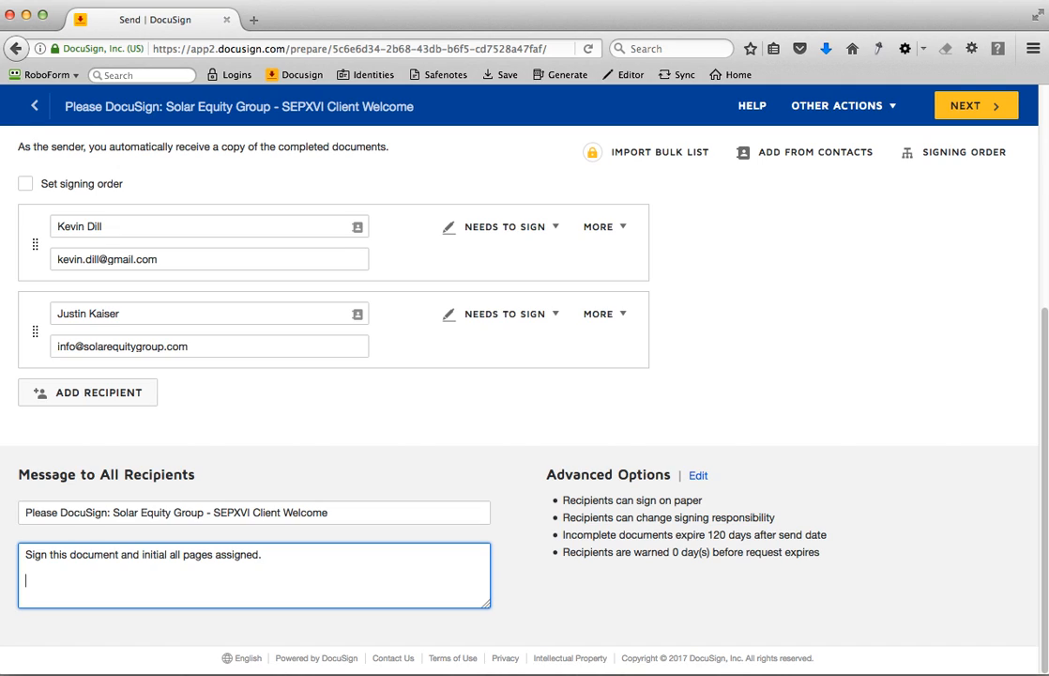
pyautogui.write('G')
pyautogui.moveTo(28, 554); pyautogui.dragTo(76, 584)
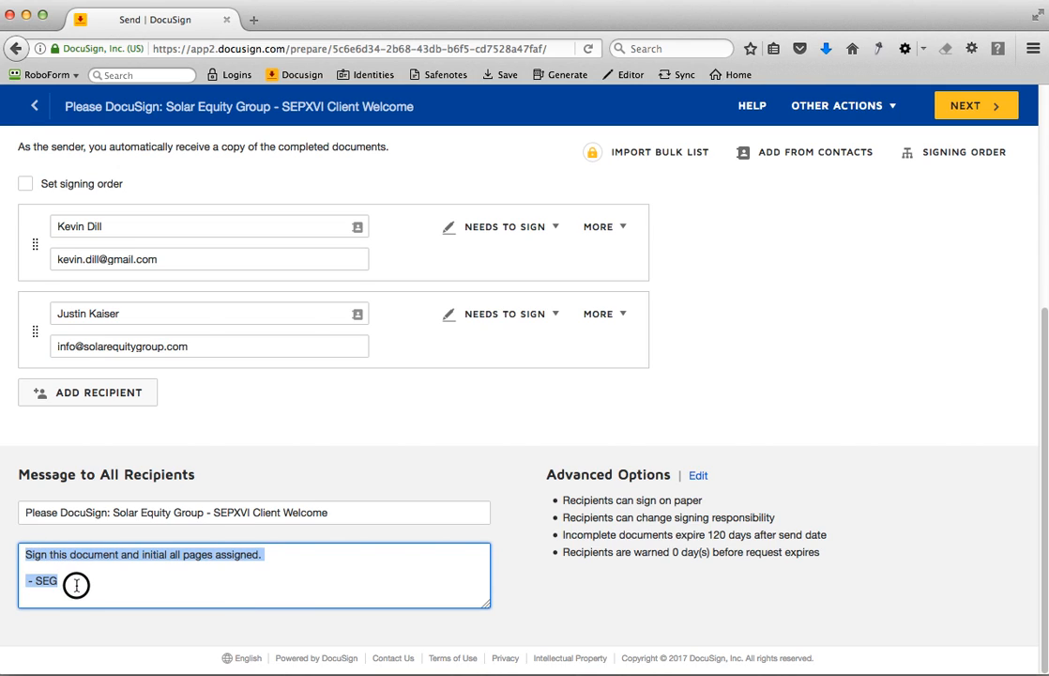
pyautogui.click(76, 584)
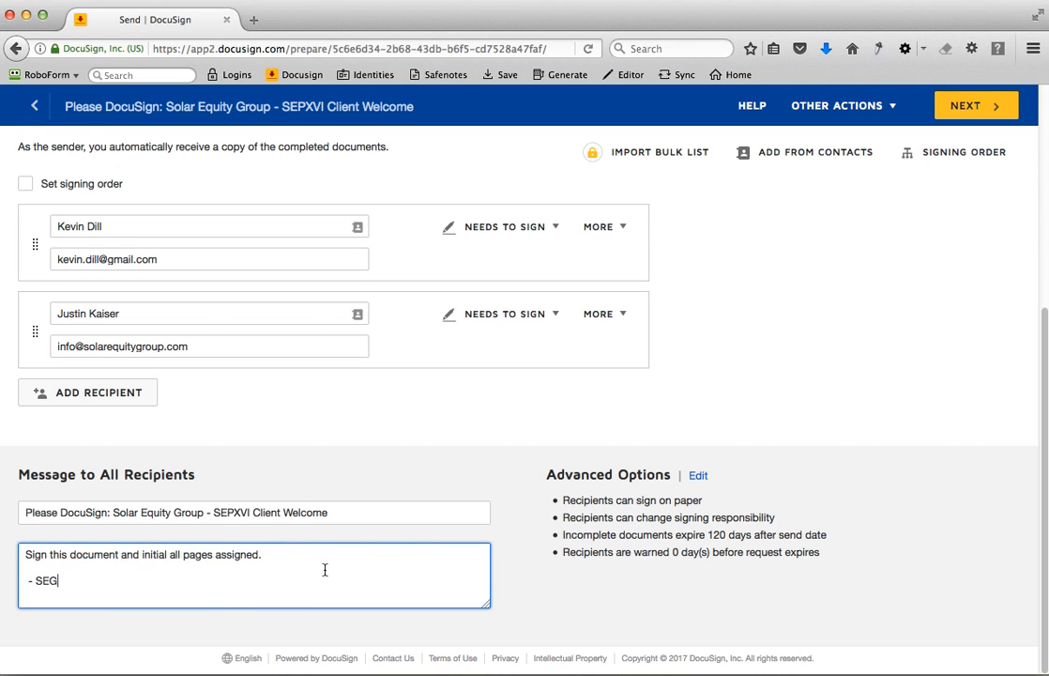
# - Proceed to field placement and choose to keep the PDF form data
pyautogui.click(985, 114)
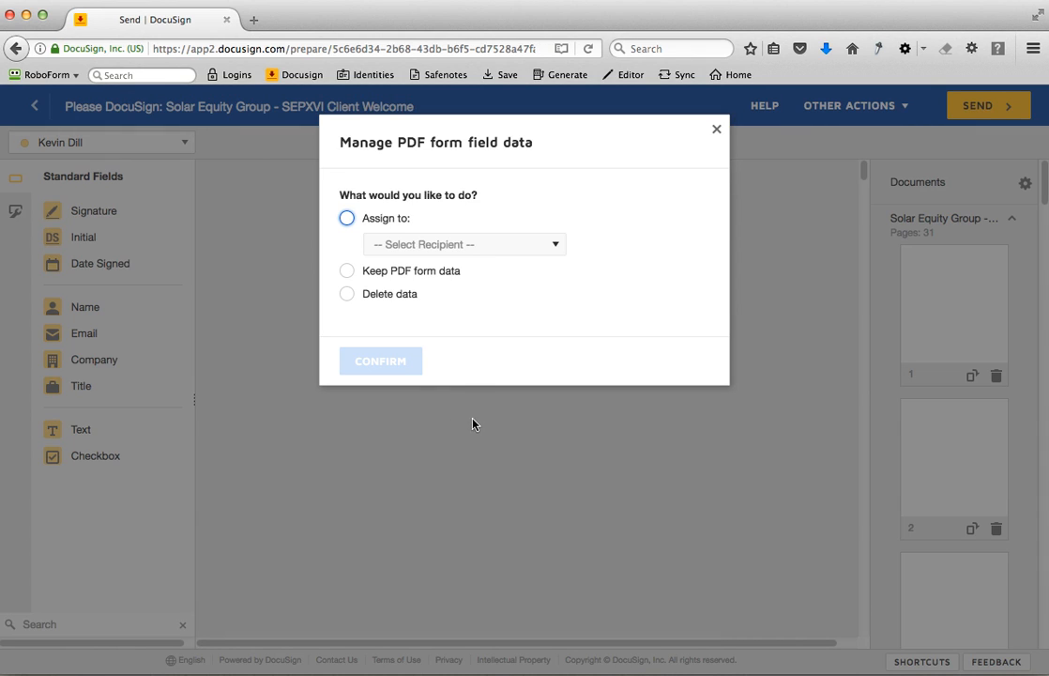
pyautogui.click(346, 270)
pyautogui.click(385, 536)
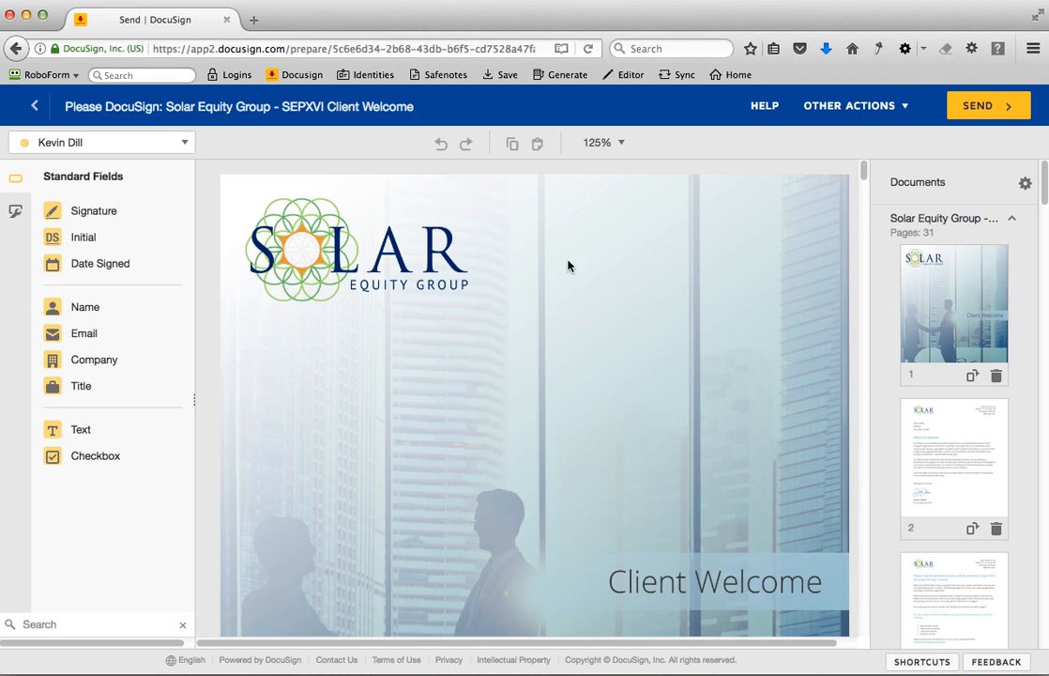
# - Place a signature field for the first recipient beneath the Client Signature heading on page 11 of the document
pyautogui.click(619, 143)
pyautogui.click(612, 225)
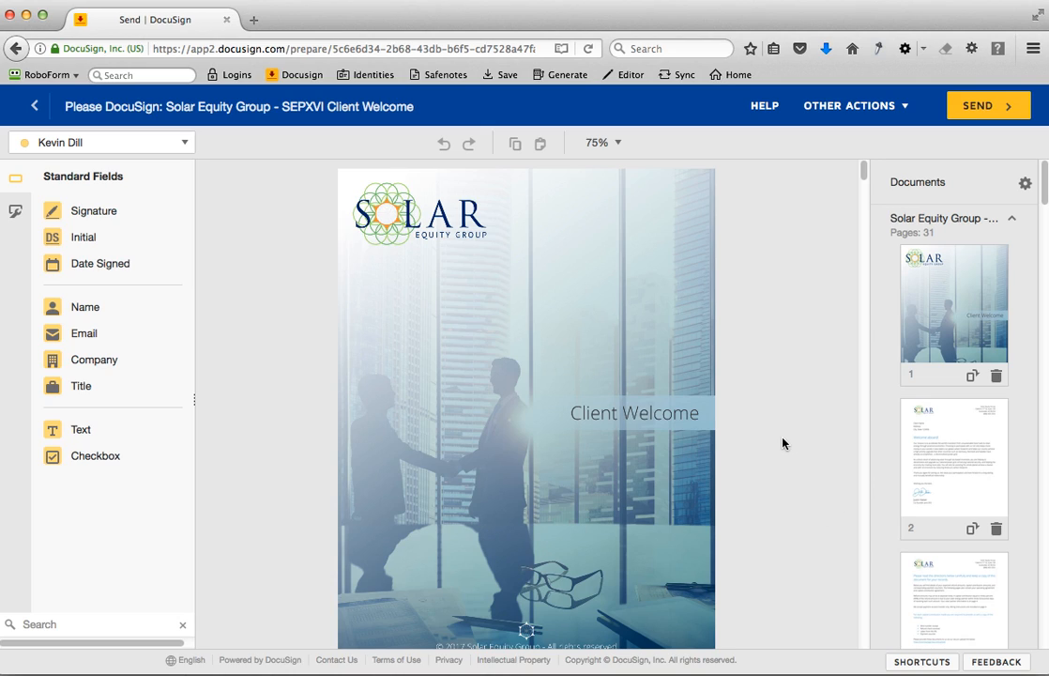
pyautogui.click(832, 564)
pyautogui.scroll(-15, 945, 531)
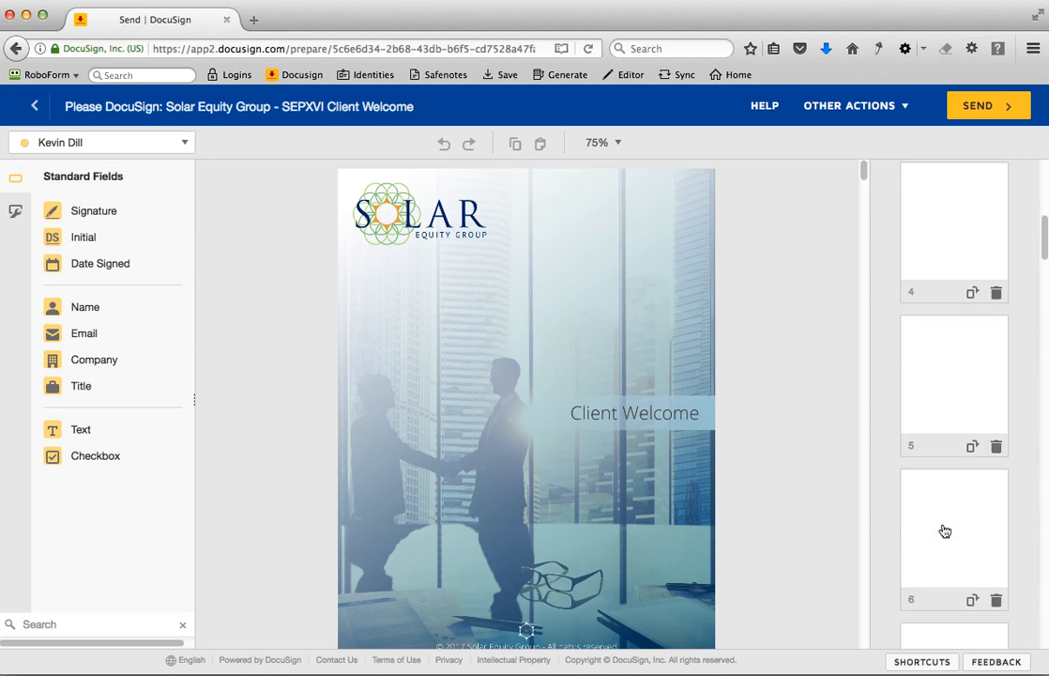
pyautogui.scroll(-4, 945, 532)
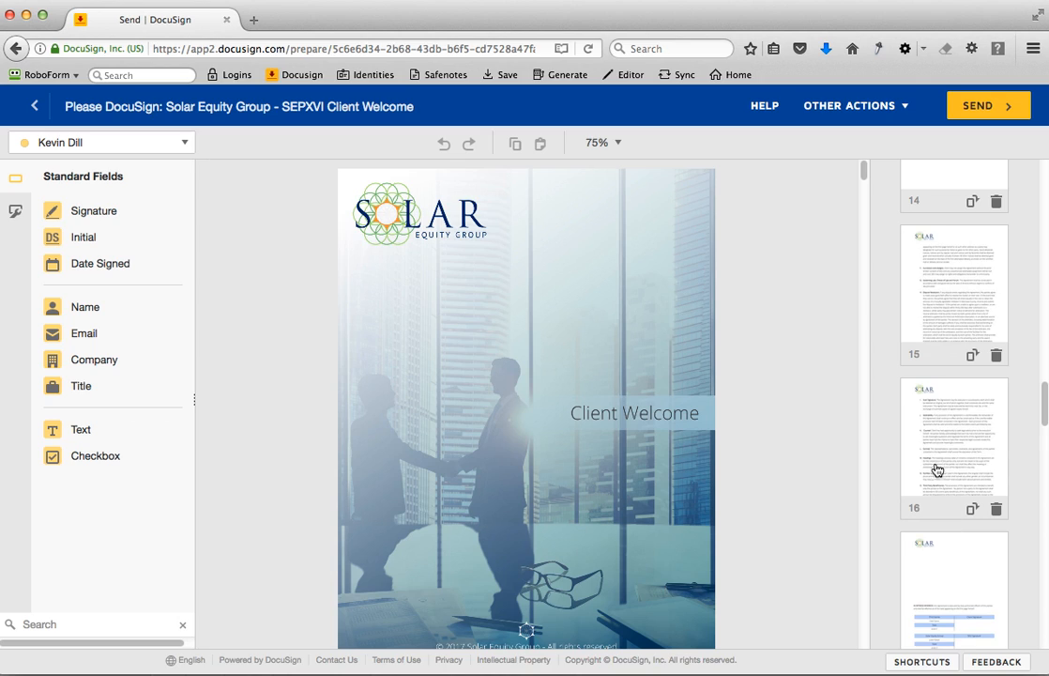
pyautogui.scroll(4, 935, 467)
pyautogui.scroll(1, 932, 404)
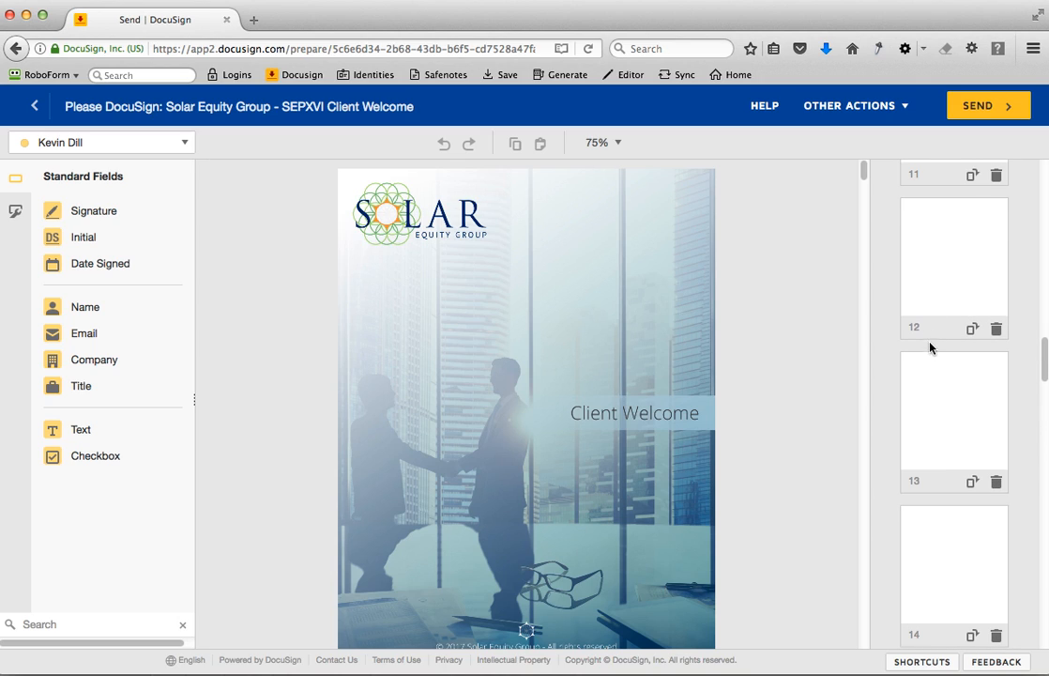
pyautogui.scroll(1, 932, 282)
pyautogui.click(935, 224)
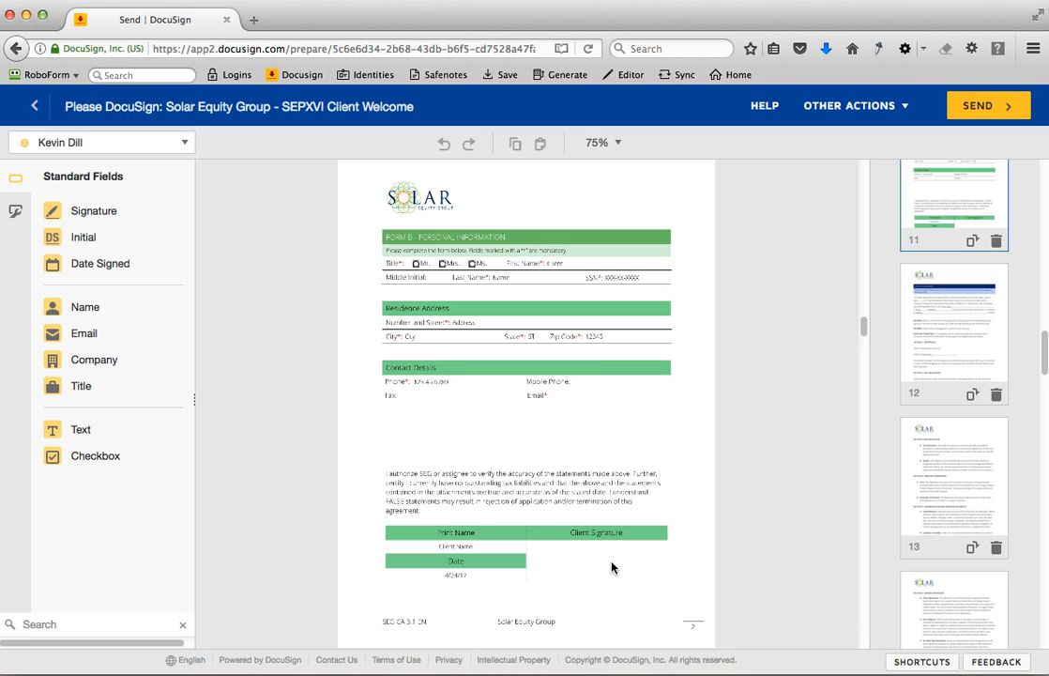
pyautogui.moveTo(58, 215)
pyautogui.mouseDown()
pyautogui.moveTo(199, 244)
pyautogui.moveTo(469, 569)
pyautogui.moveTo(560, 560)
pyautogui.moveTo(549, 555)
pyautogui.mouseUp()
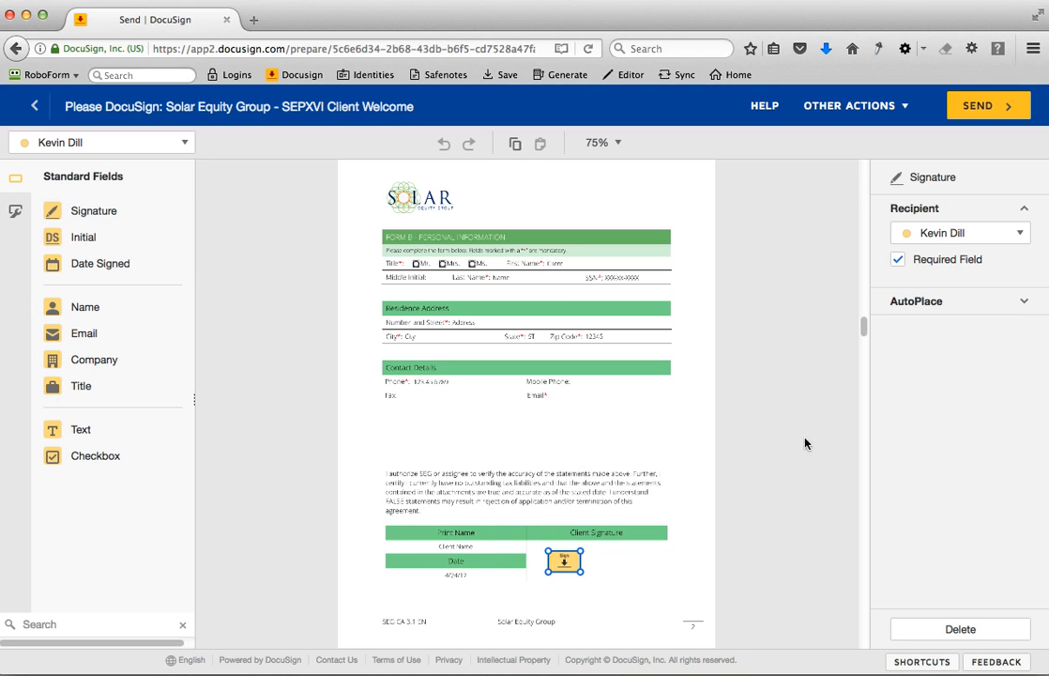
# - AutoPlace copies of the first recipient's signature field near every instance of "member signature"
pyautogui.click(913, 304)
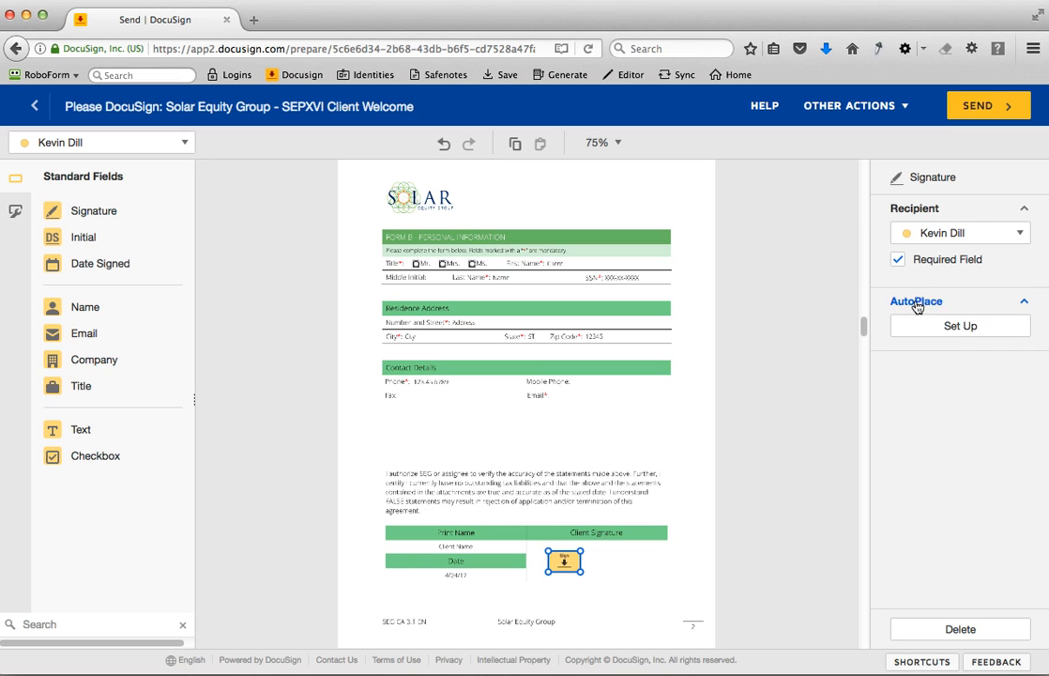
pyautogui.click(948, 328)
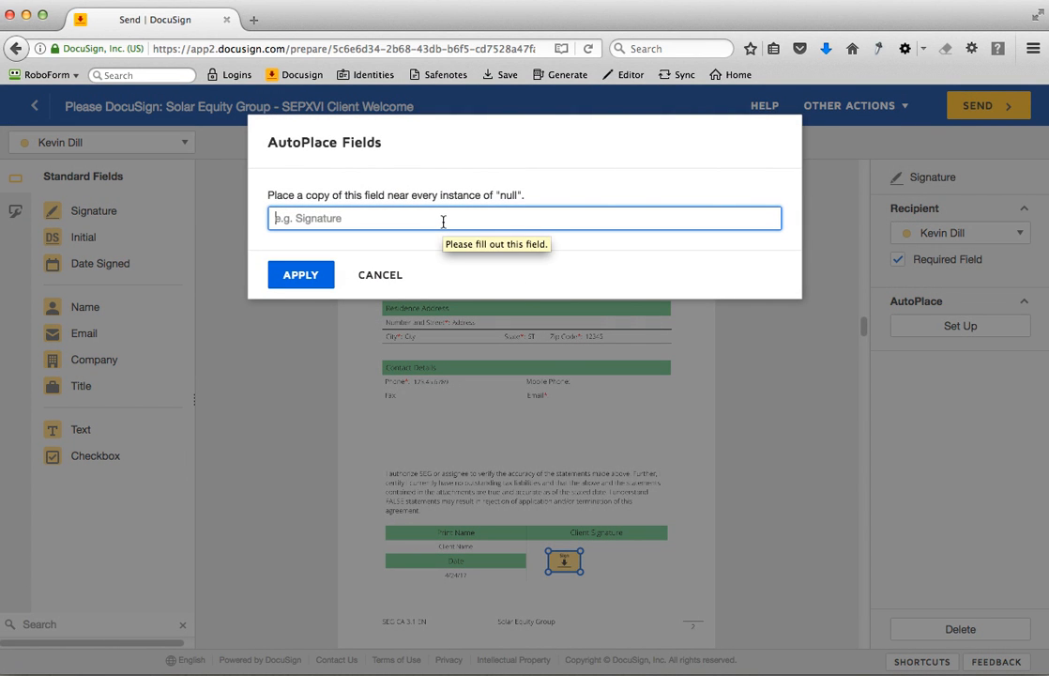
pyautogui.write('member signature')
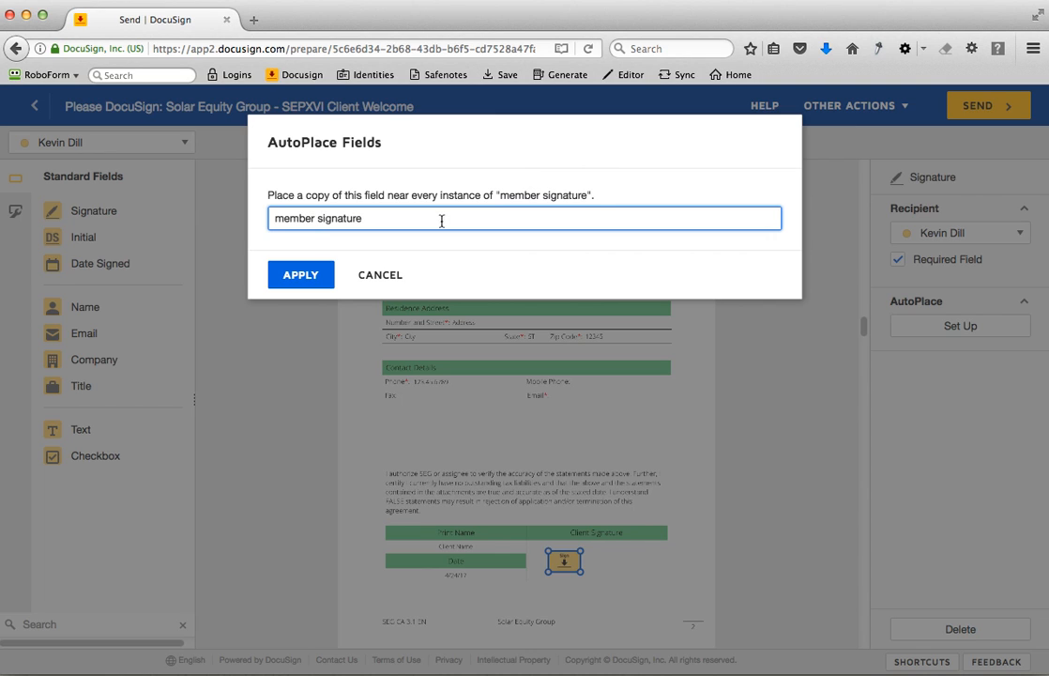
pyautogui.click(299, 274)
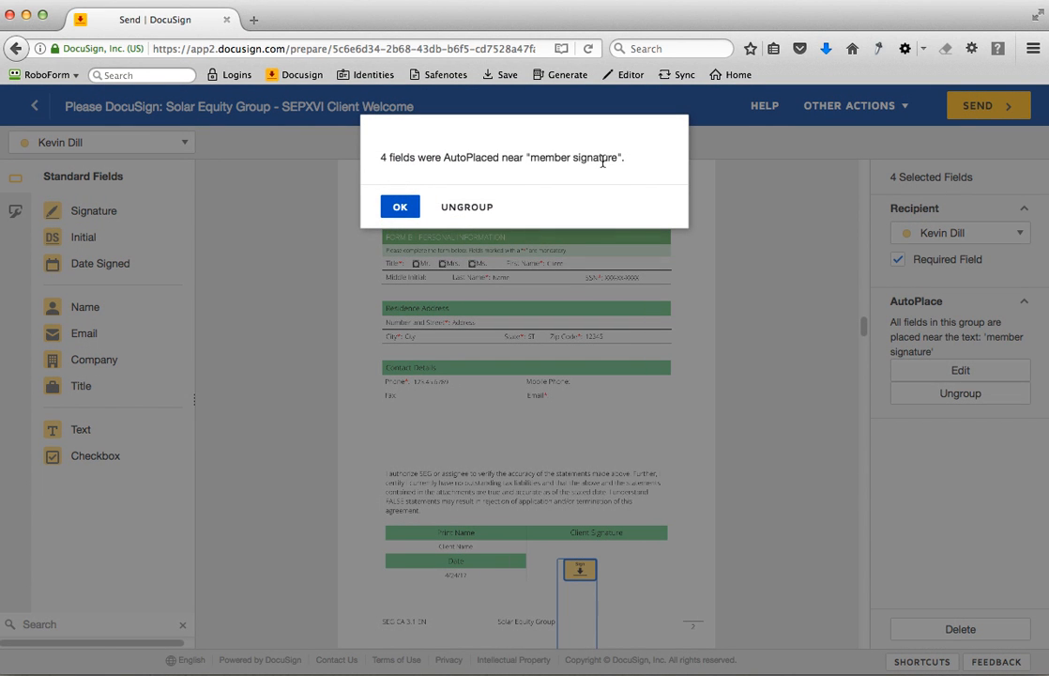
pyautogui.click(398, 207)
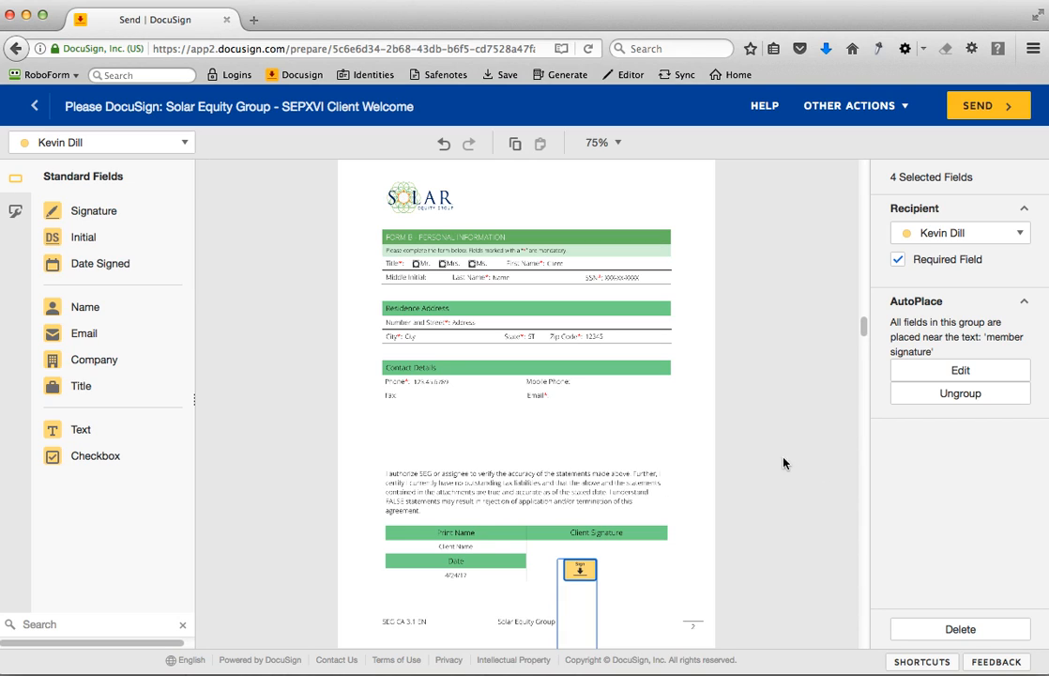
pyautogui.click(691, 217)
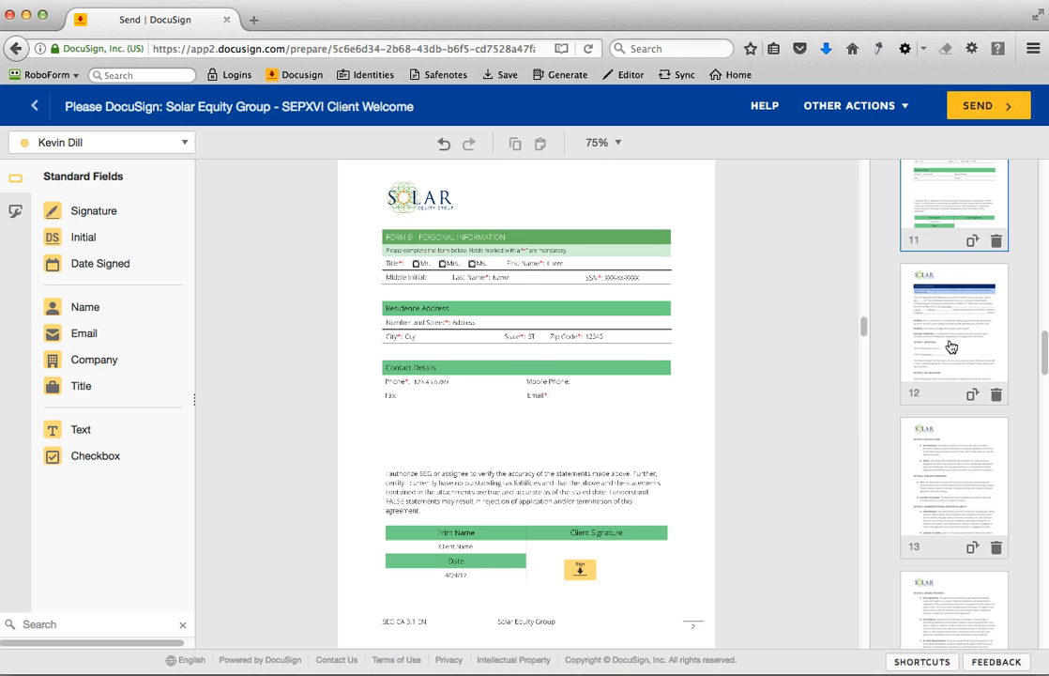
# - Add a signature field beneath the SEG Signature heading on page 17 and assign it to the second recipient
pyautogui.scroll(-3, 949, 343)
pyautogui.scroll(-6, 952, 338)
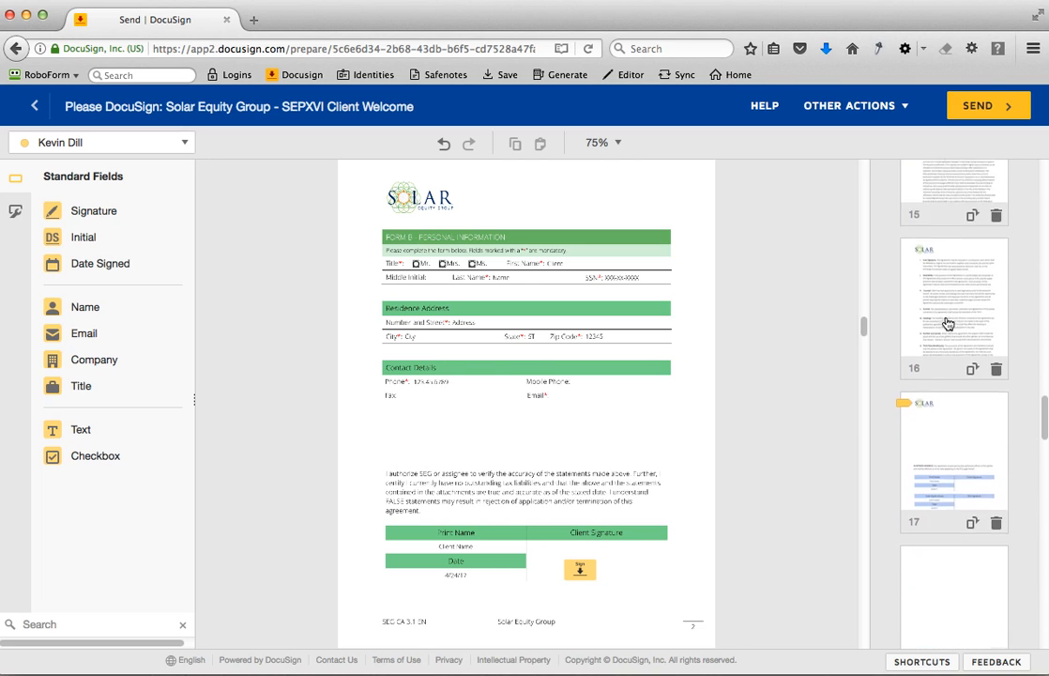
pyautogui.scroll(-2, 948, 324)
pyautogui.click(946, 236)
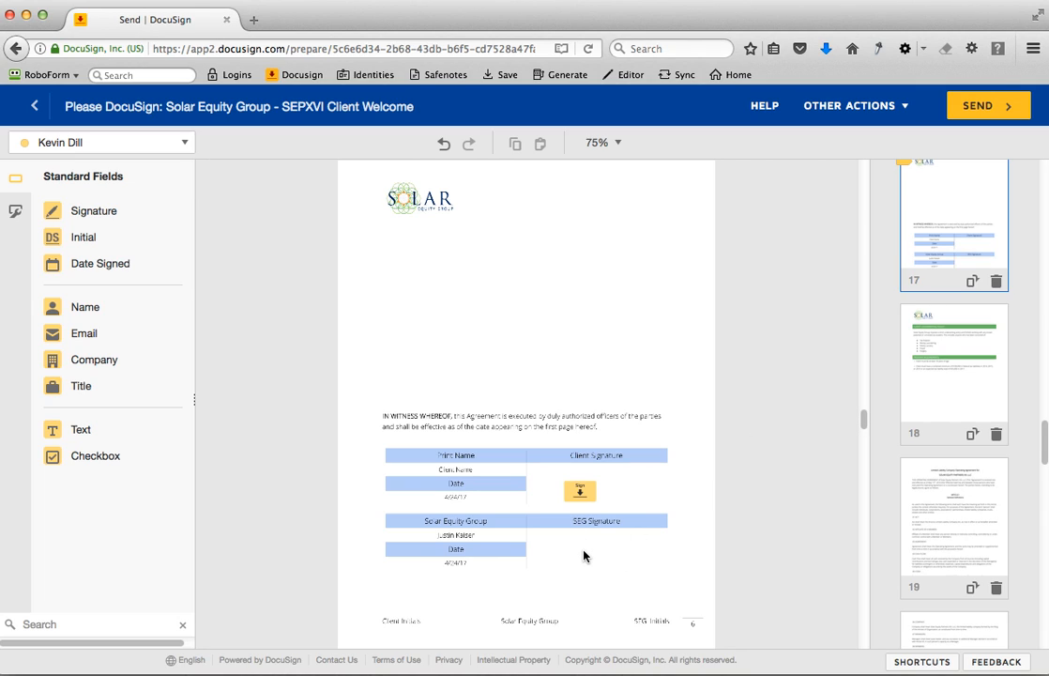
pyautogui.moveTo(94, 210)
pyautogui.mouseDown()
pyautogui.moveTo(509, 523)
pyautogui.moveTo(554, 544)
pyautogui.mouseUp()
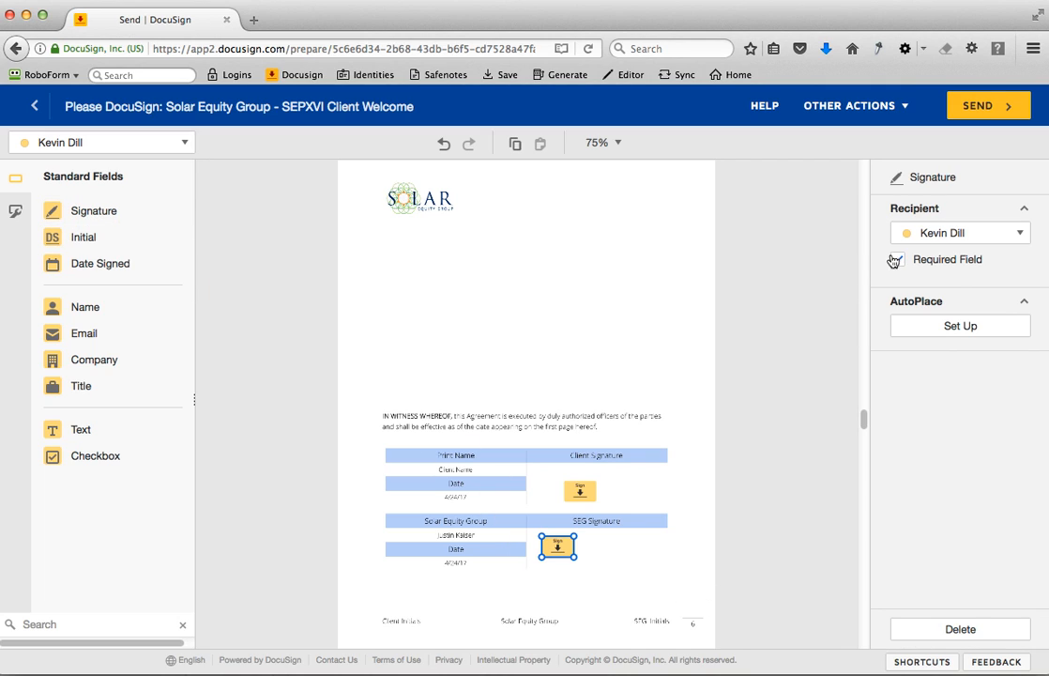
pyautogui.click(929, 236)
pyautogui.click(932, 288)
# - AutoPlace copies of the second recipient's signature field near every instance of "manager signature"
pyautogui.click(960, 324)
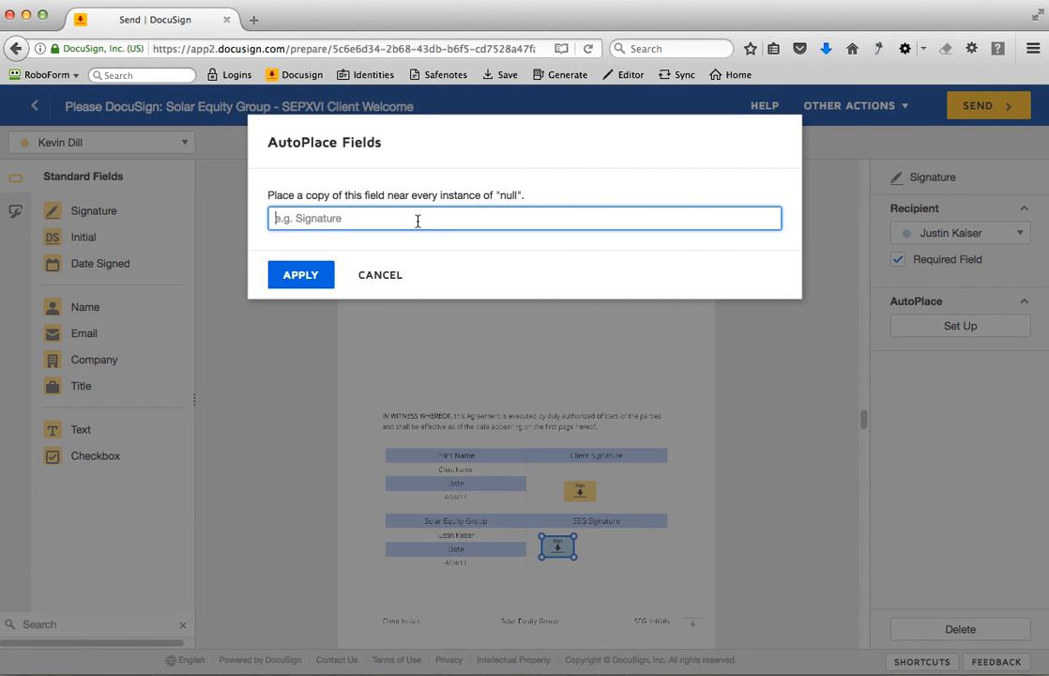
pyautogui.write('manager signature')
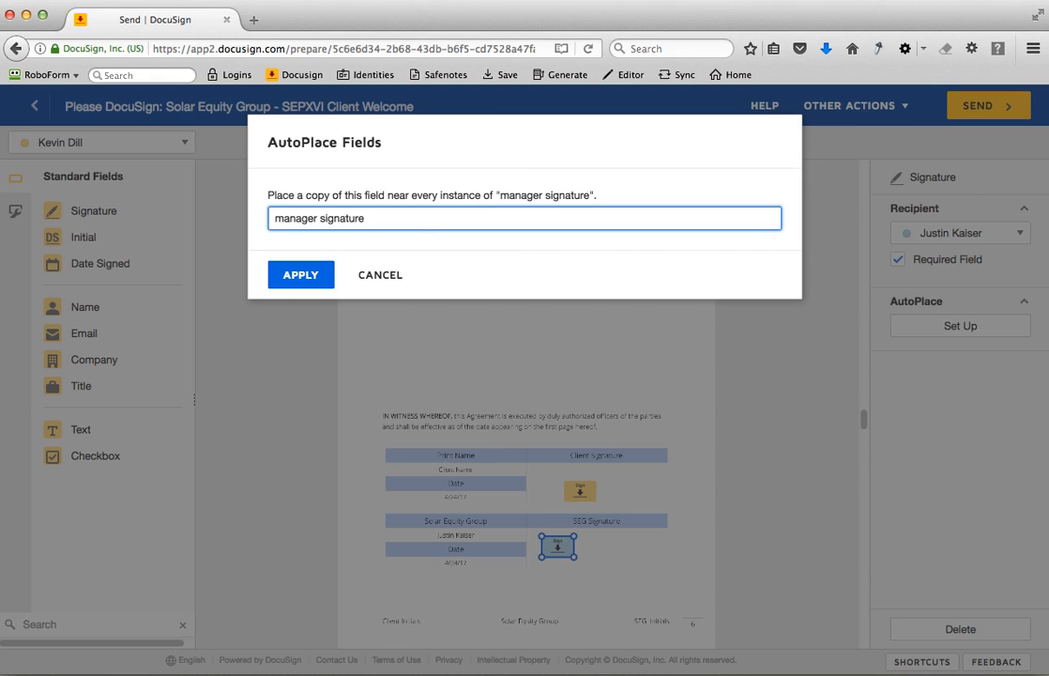
pyautogui.click(315, 279)
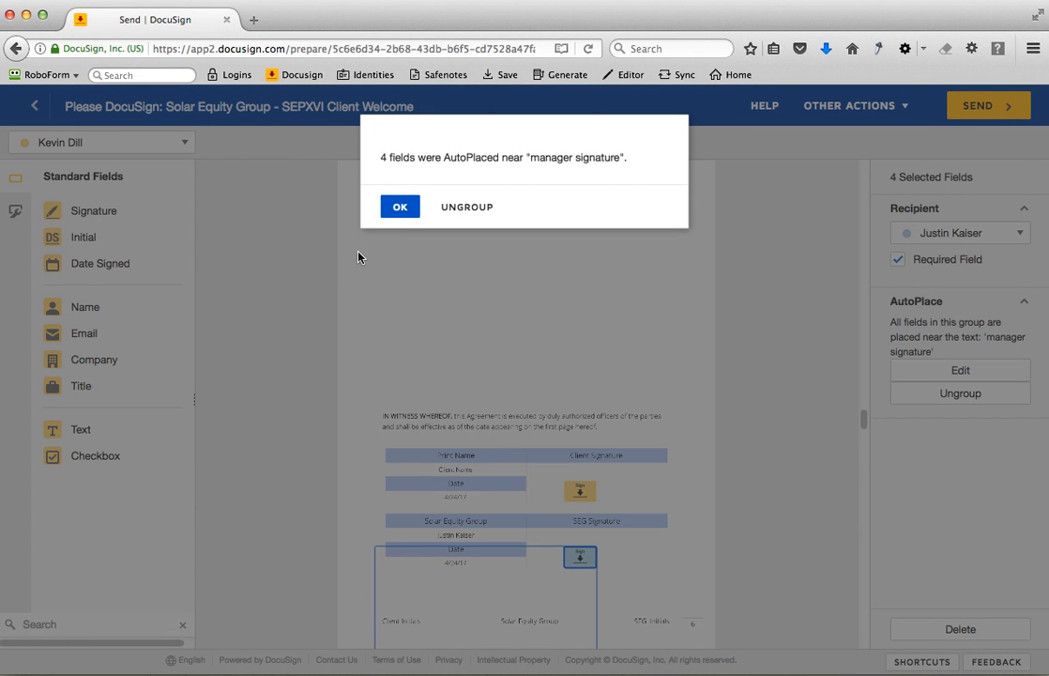
pyautogui.click(396, 210)
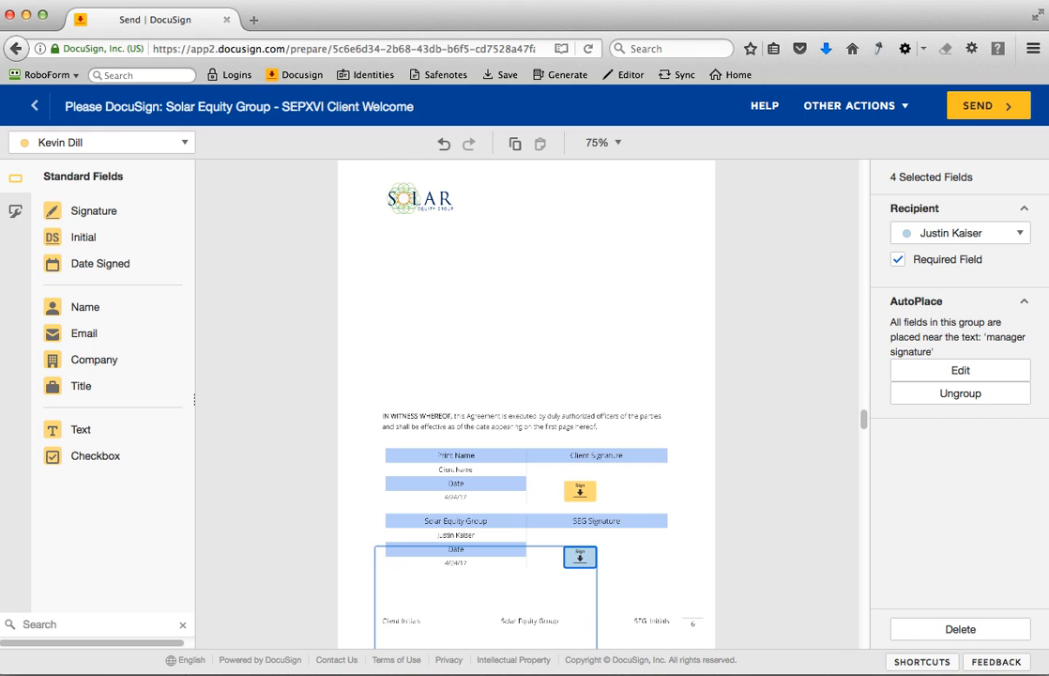
pyautogui.click(668, 346)
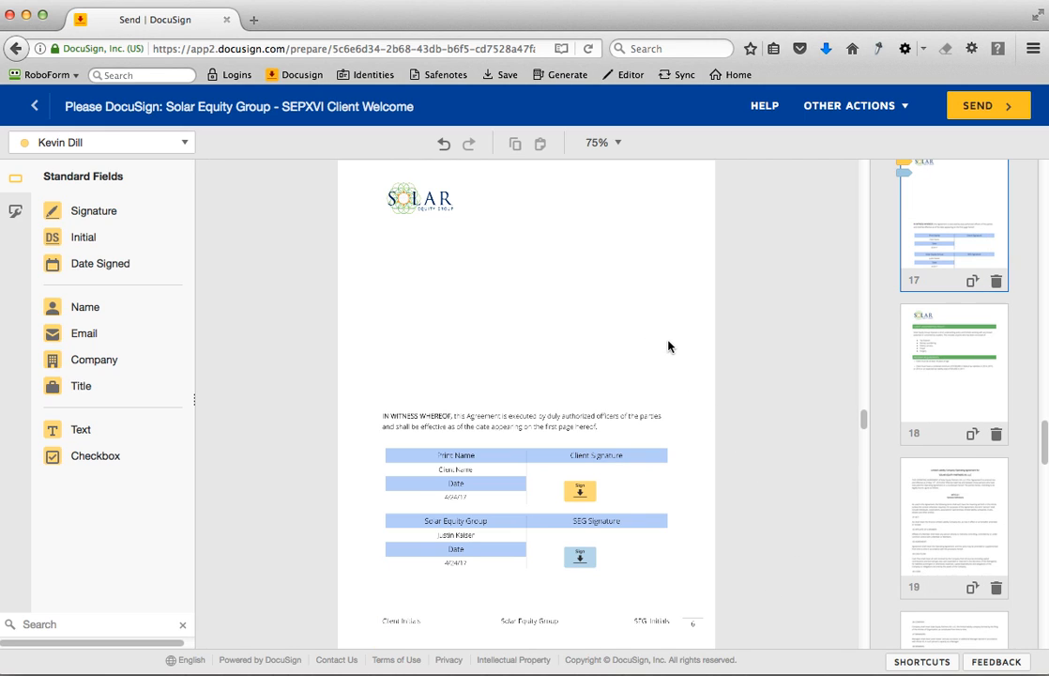
# - Place an initial field for the first recipient on the line above Client Initials on page 12
pyautogui.scroll(8, 949, 432)
pyautogui.click(944, 206)
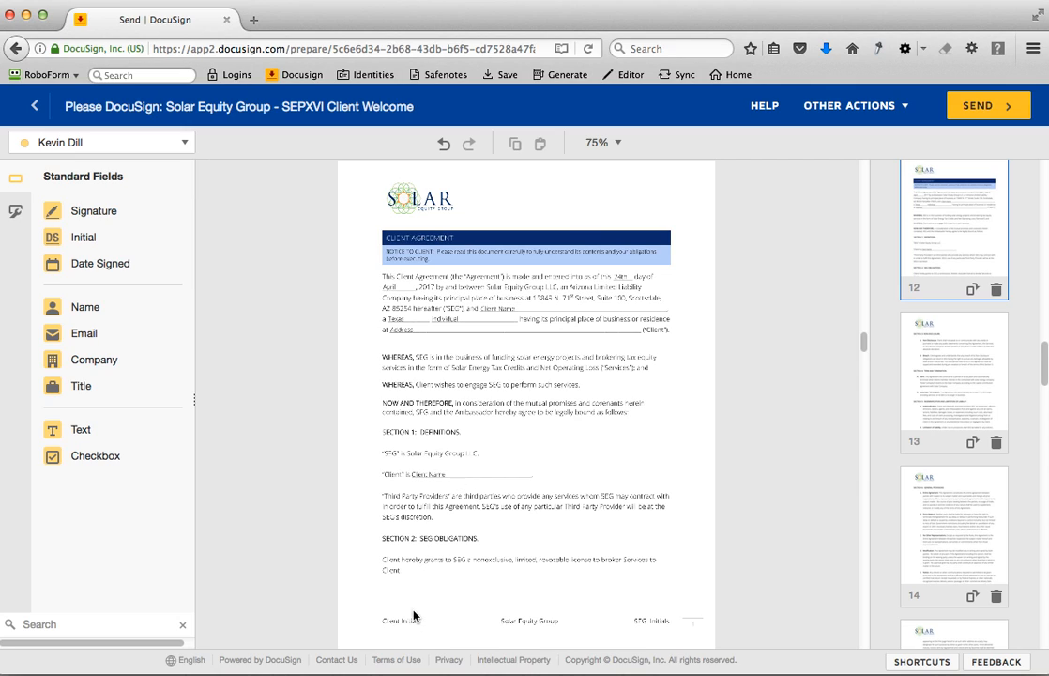
pyautogui.click(615, 154)
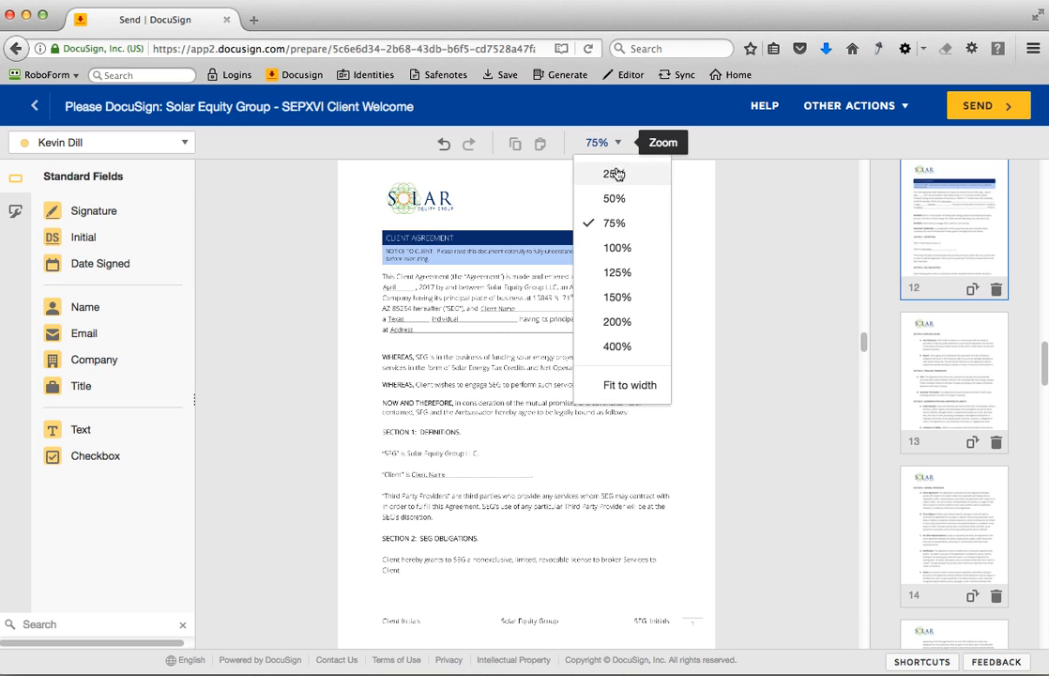
pyautogui.click(618, 279)
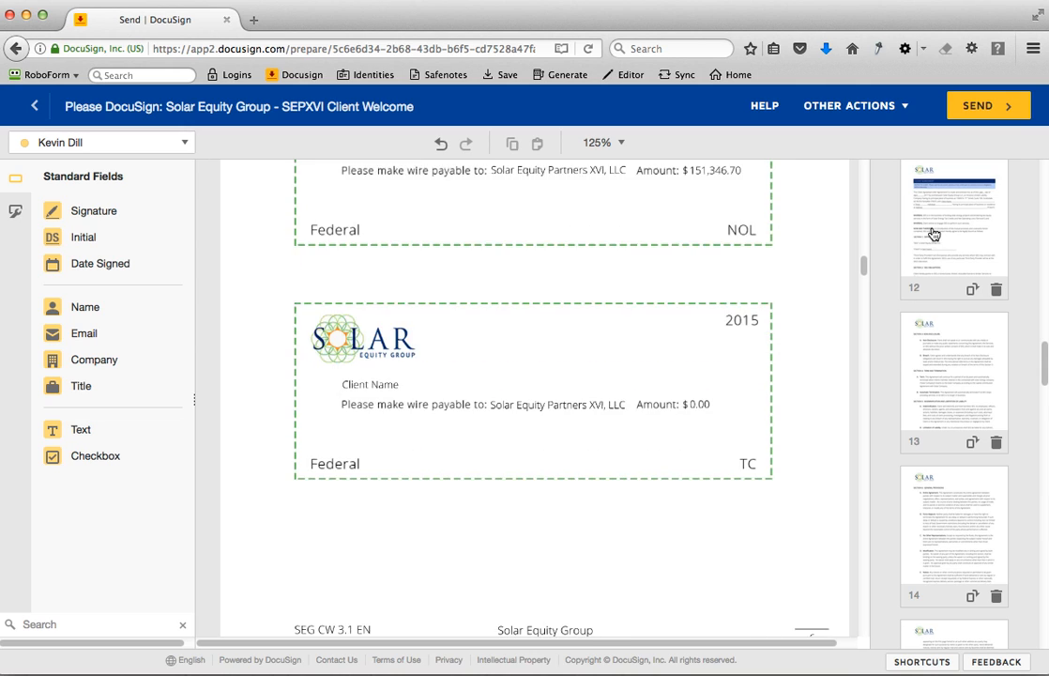
pyautogui.click(930, 235)
pyautogui.scroll(3, 488, 470)
pyautogui.scroll(-8, 479, 470)
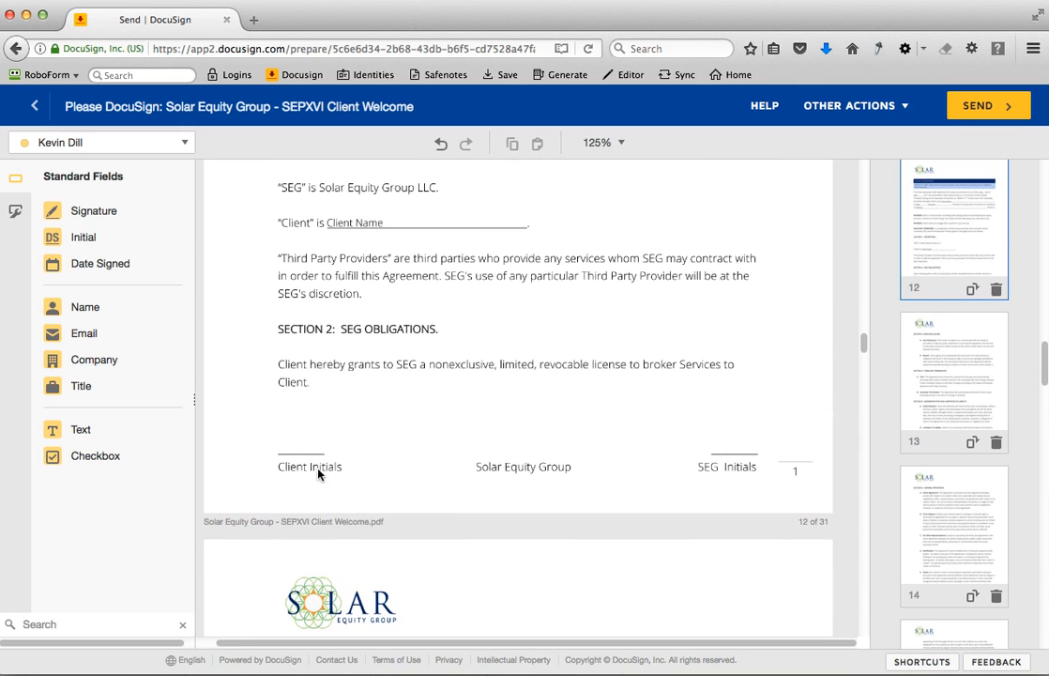
pyautogui.moveTo(68, 240); pyautogui.dragTo(285, 434)
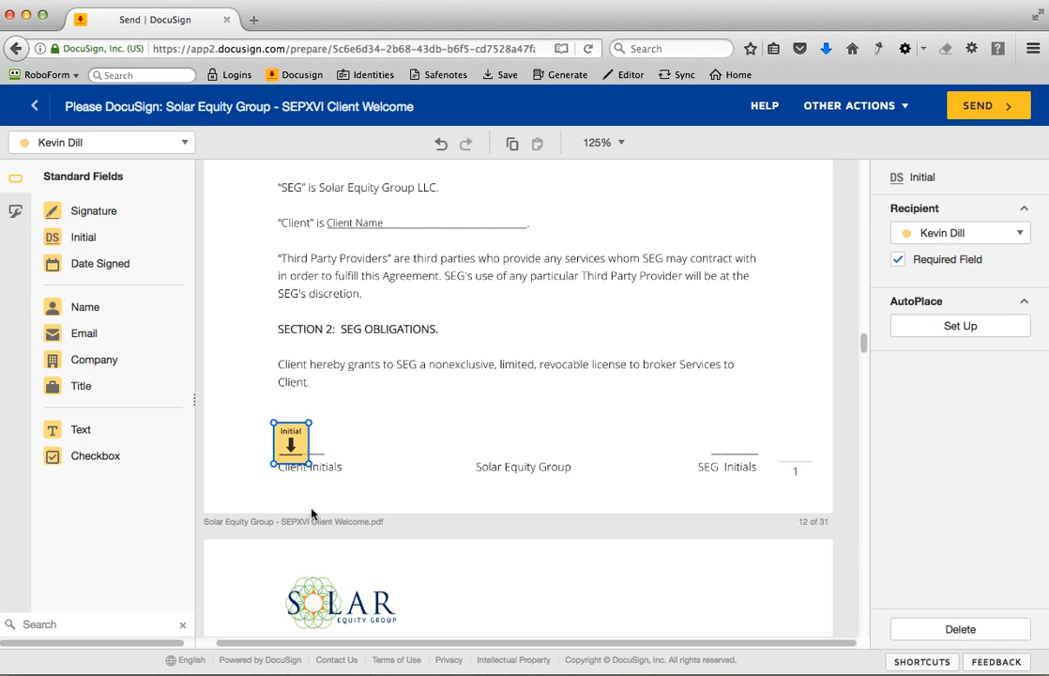
# - AutoPlace the first recipient's initial field near every "client Initials" and shift the grouped fields onto the line above Client Initials
pyautogui.click(961, 327)
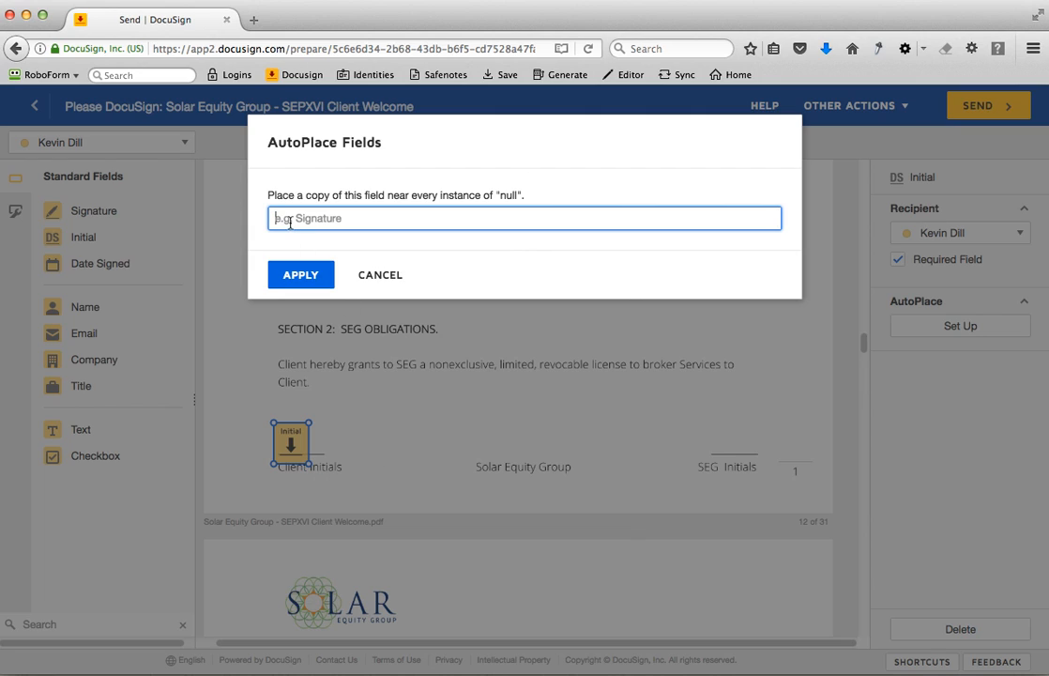
pyautogui.write('Client Initials')
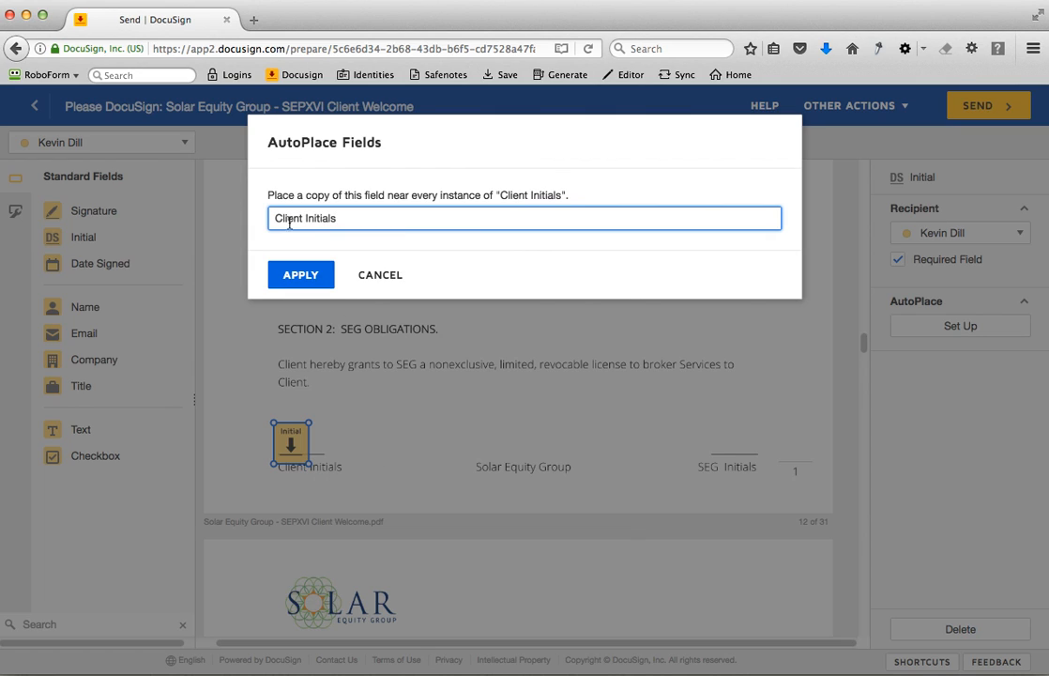
pyautogui.click(279, 218)
pyautogui.press('BackSpace')
pyautogui.write('c')
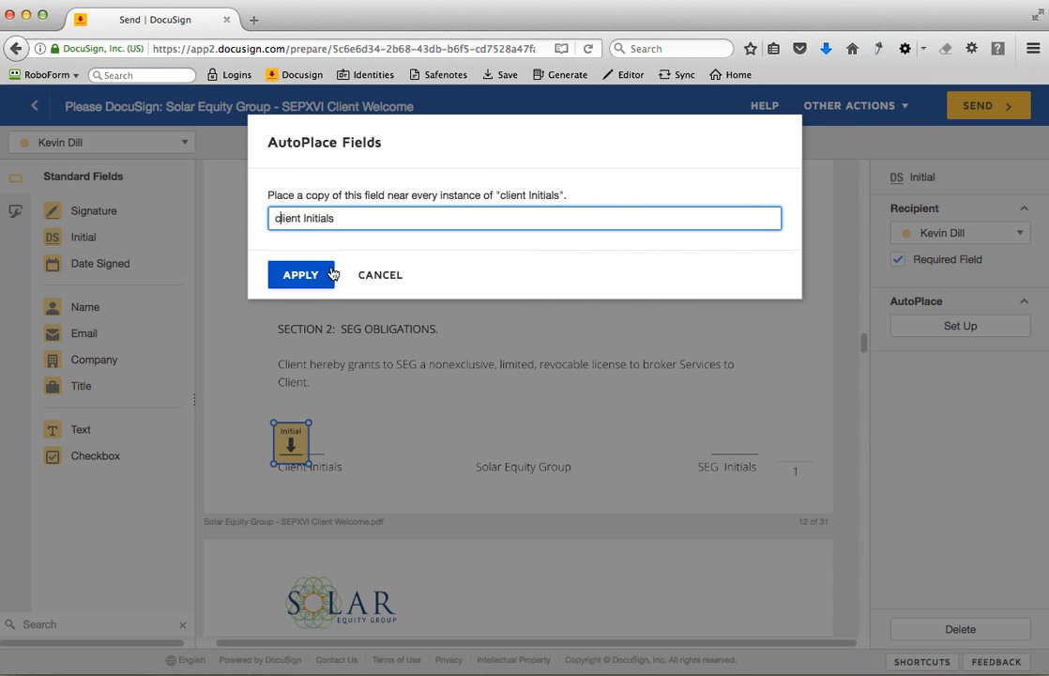
pyautogui.click(299, 275)
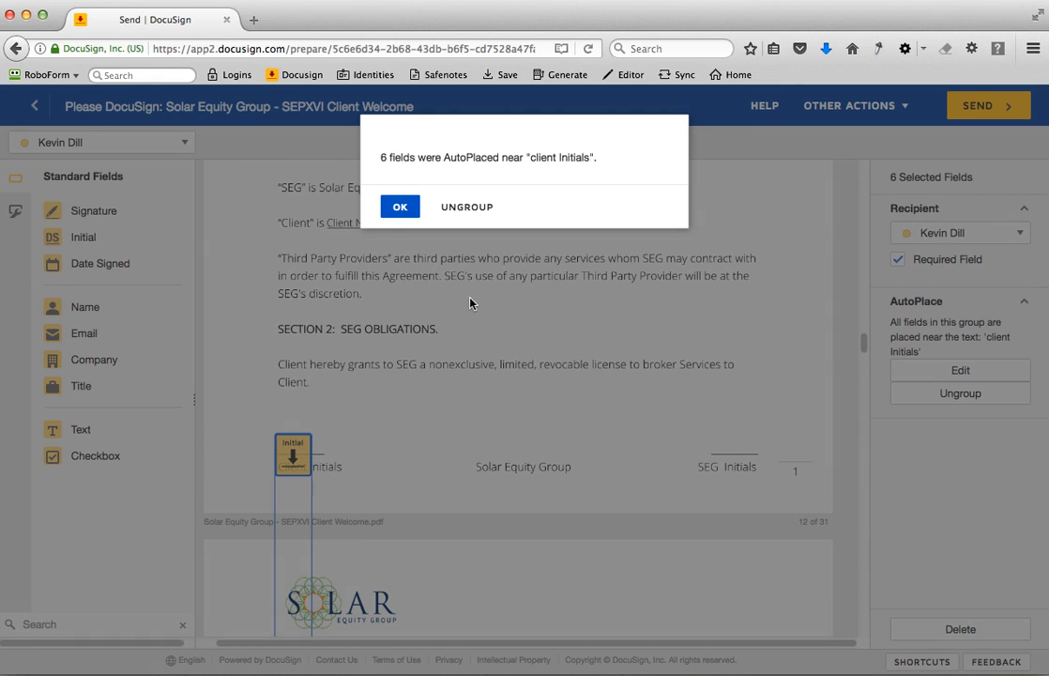
pyautogui.click(397, 209)
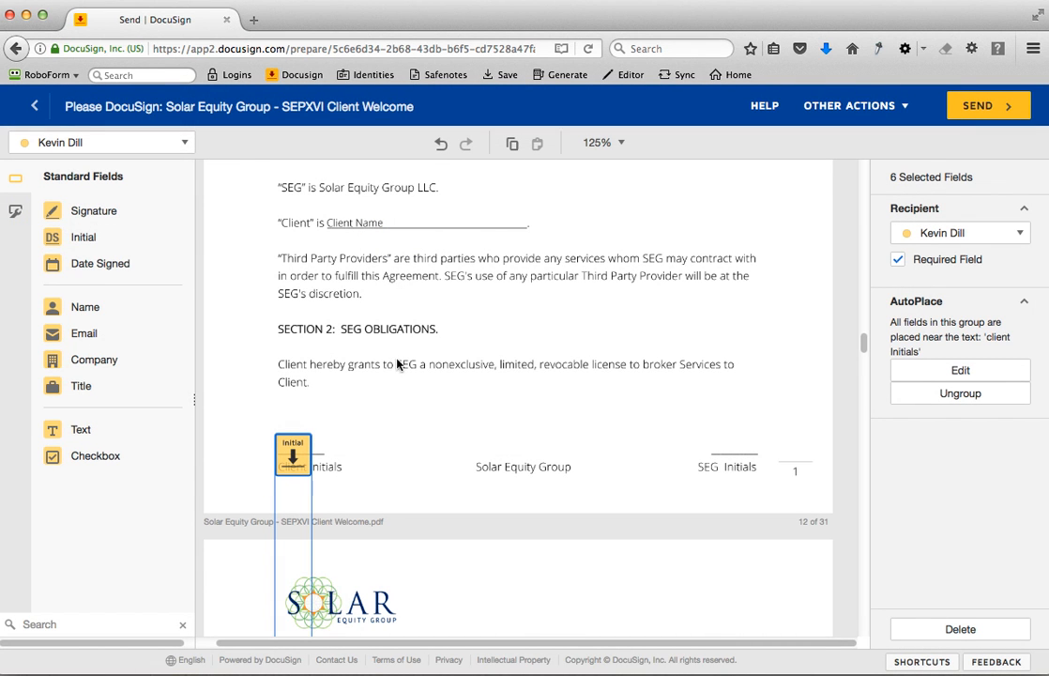
pyautogui.moveTo(294, 468); pyautogui.dragTo(283, 457)
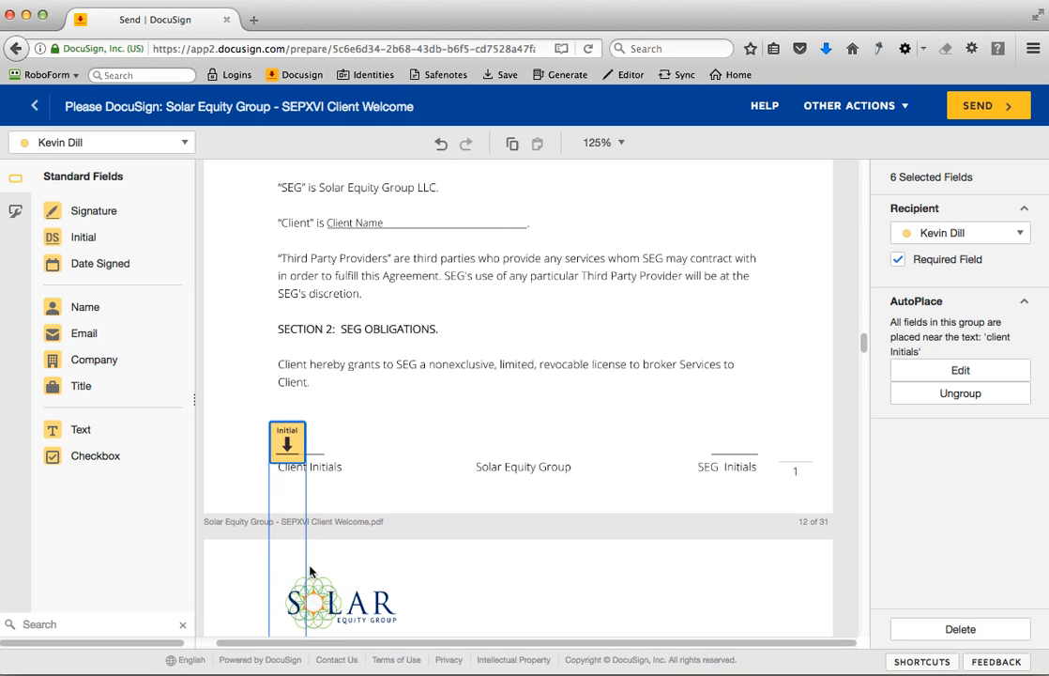
pyautogui.click(637, 516)
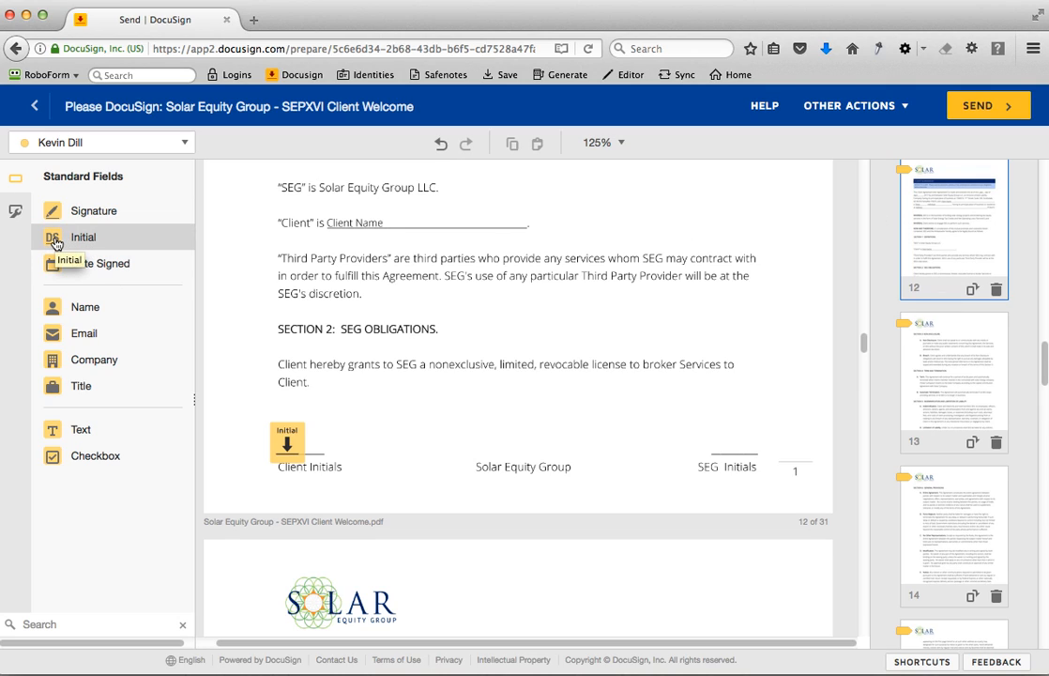
# - Add an initial field on the line above SEG Initials on page 12 and assign it to the second recipient
pyautogui.moveTo(56, 243); pyautogui.dragTo(697, 427)
pyautogui.click(934, 228)
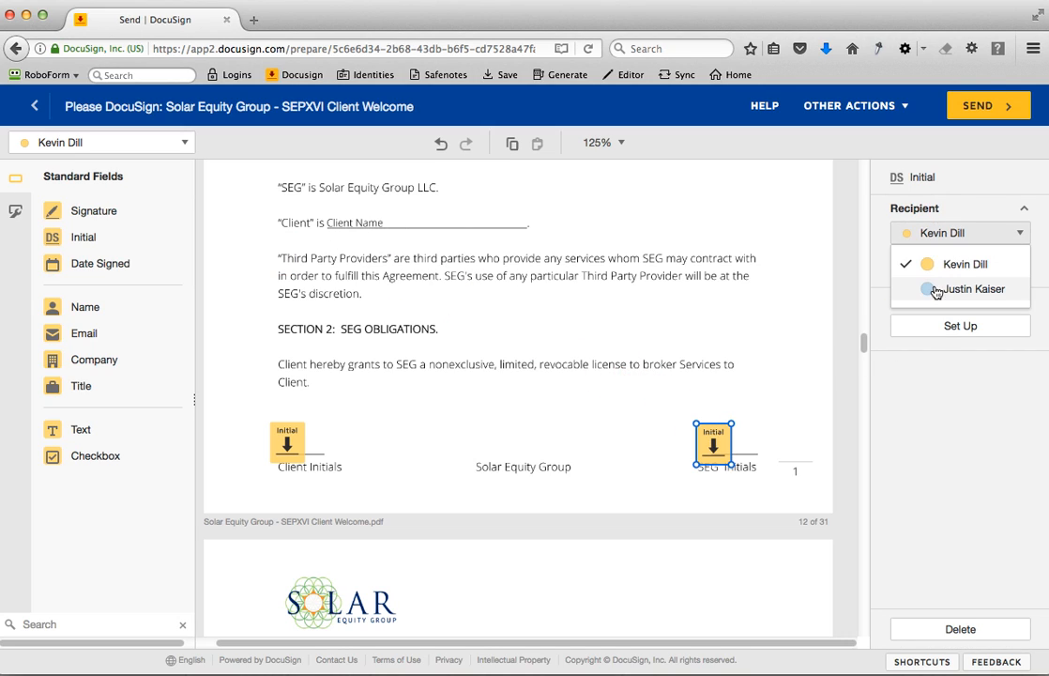
pyautogui.click(905, 287)
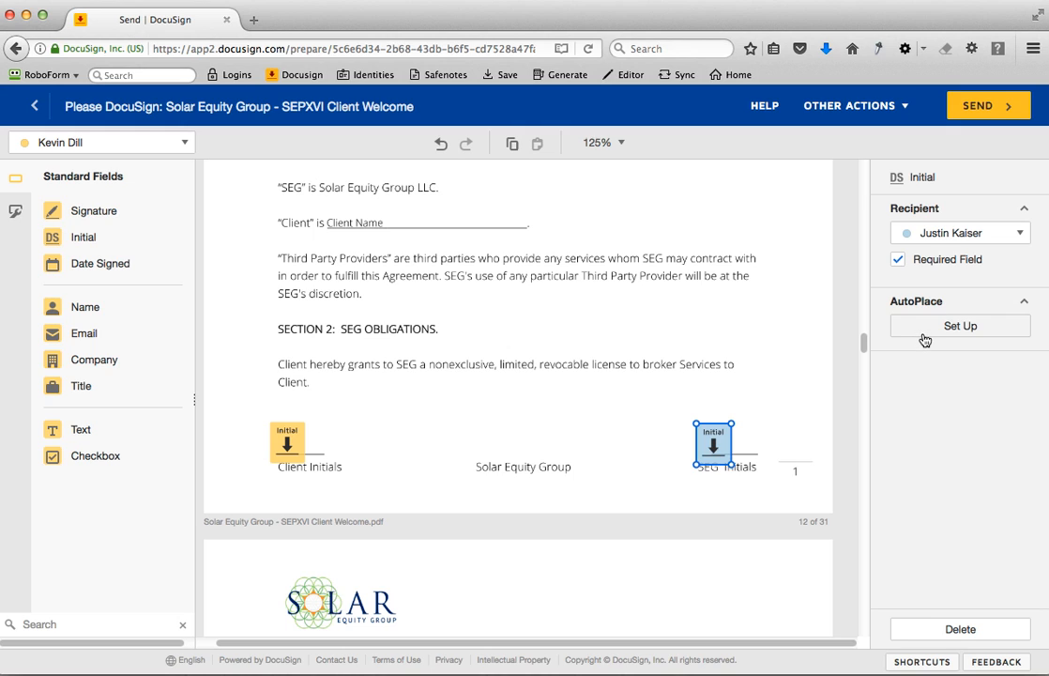
# - AutoPlace the second recipient's initial field near every "seg initials" and raise the grouped fields onto the line above SEG Initials
pyautogui.click(926, 333)
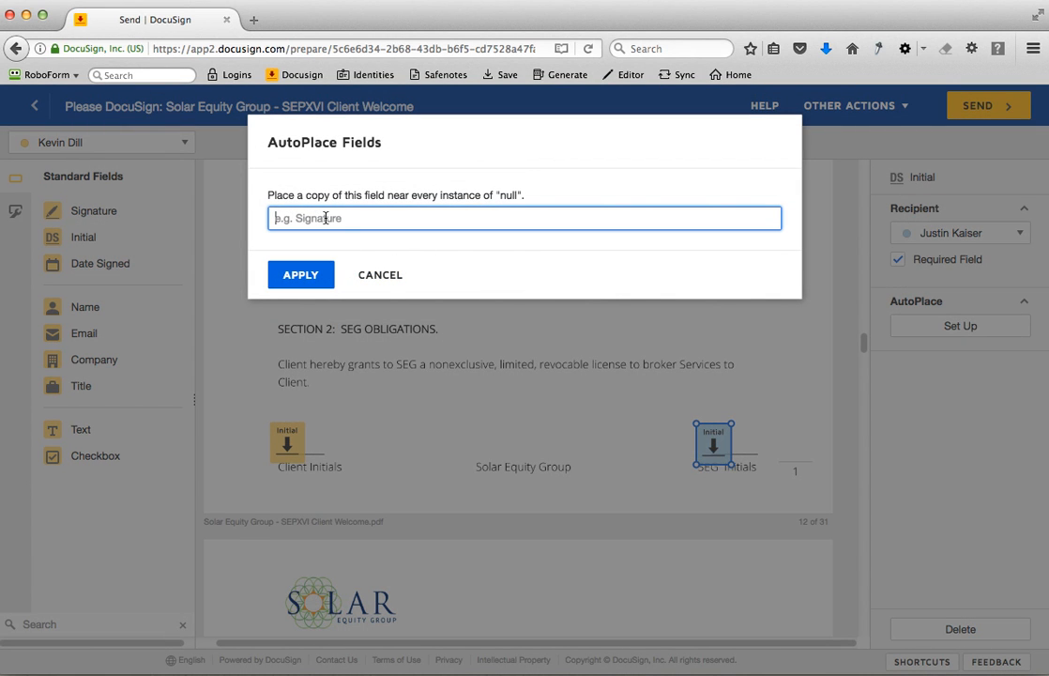
pyautogui.write('seg initials')
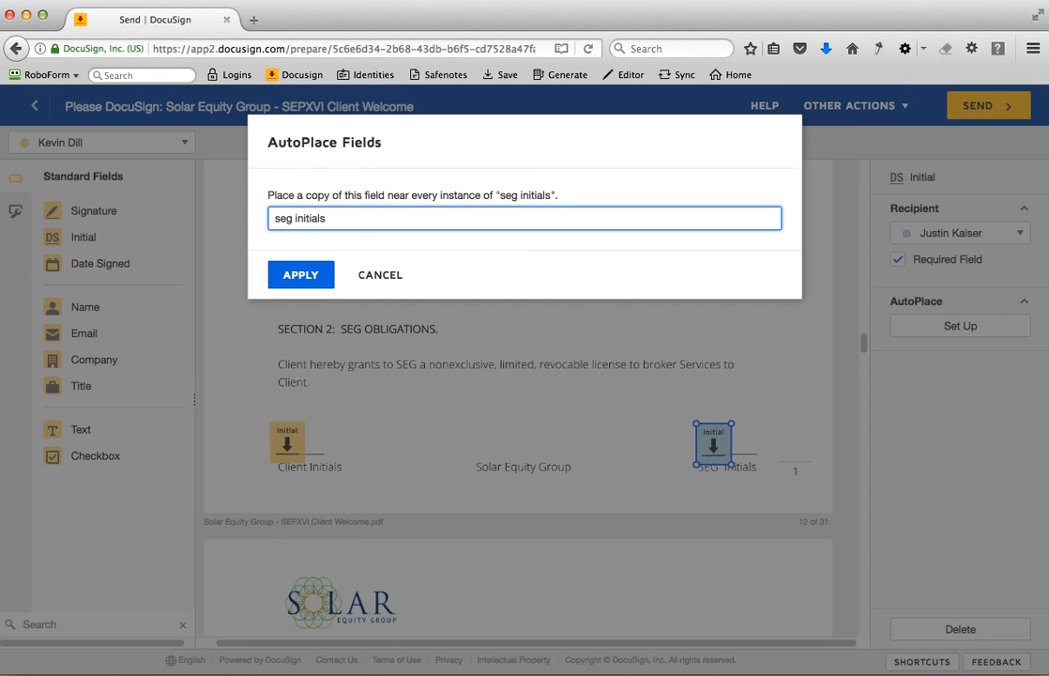
pyautogui.click(294, 275)
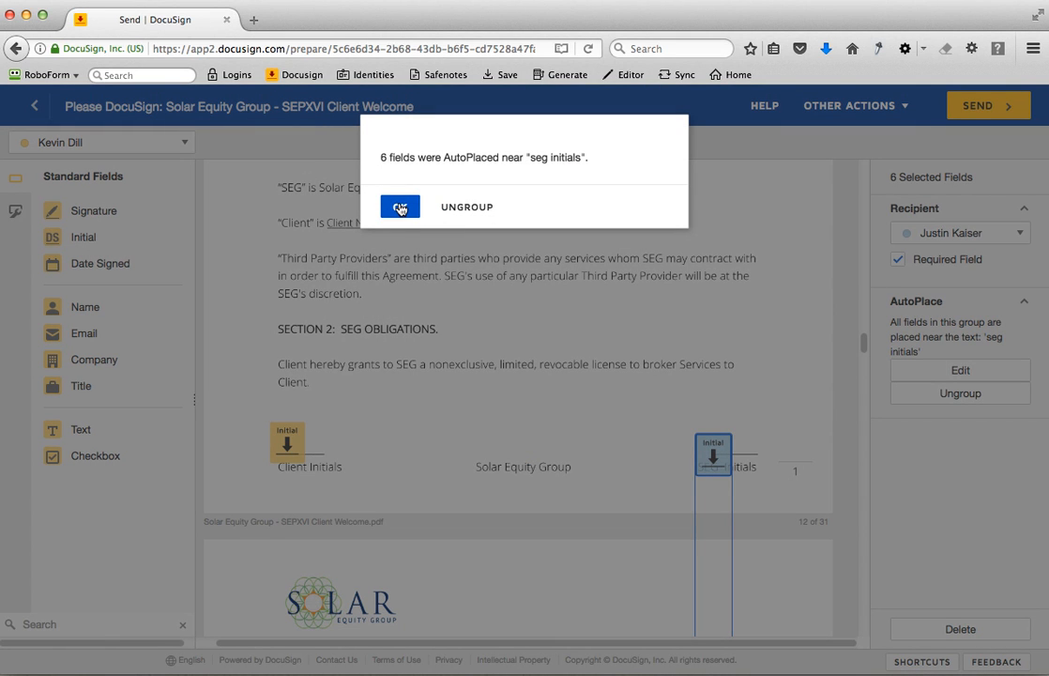
pyautogui.click(399, 206)
pyautogui.moveTo(712, 441); pyautogui.dragTo(712, 432)
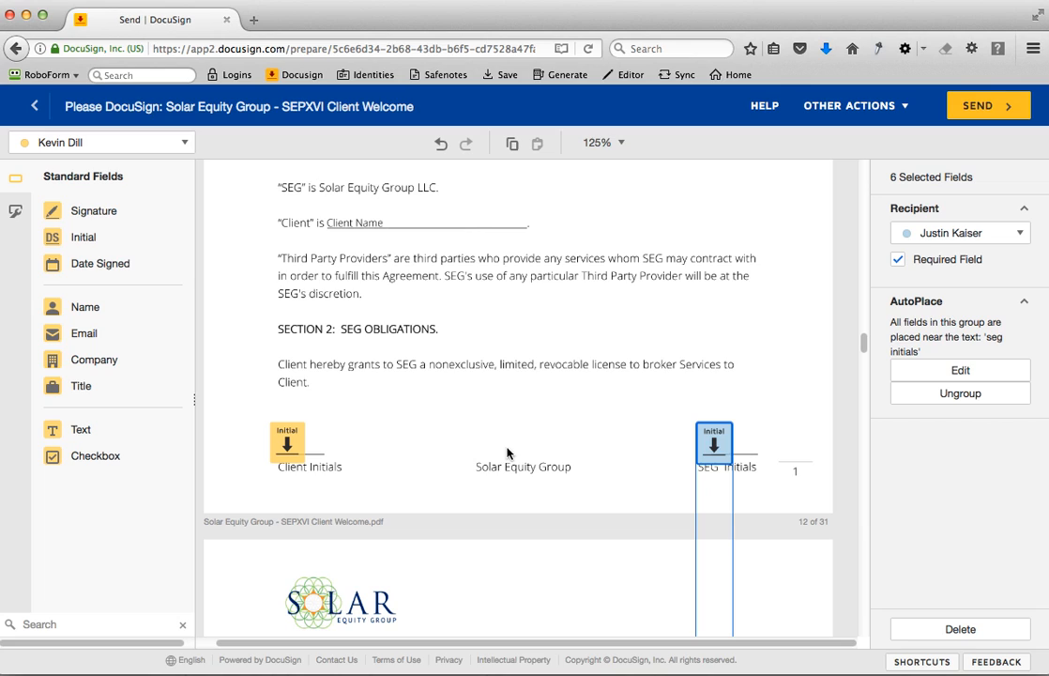
pyautogui.click(695, 361)
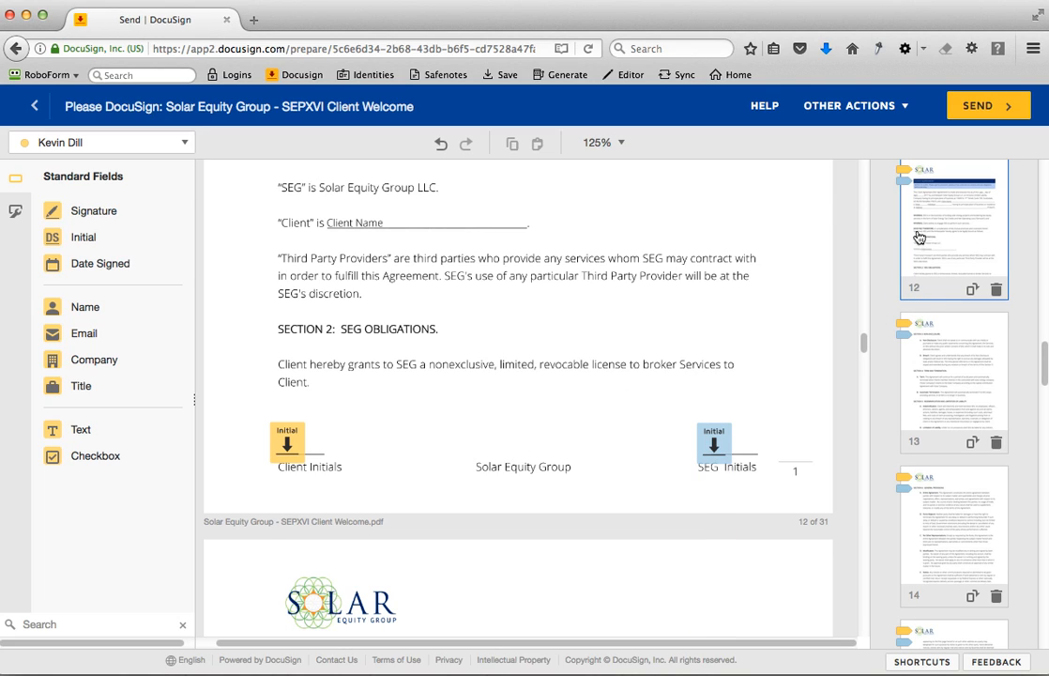
# - Reposition the first recipient's grouped signature field beneath Client Signature on page 11 and ungroup the "member signature" fields
pyautogui.scroll(8, 932, 323)
pyautogui.scroll(-3, 932, 323)
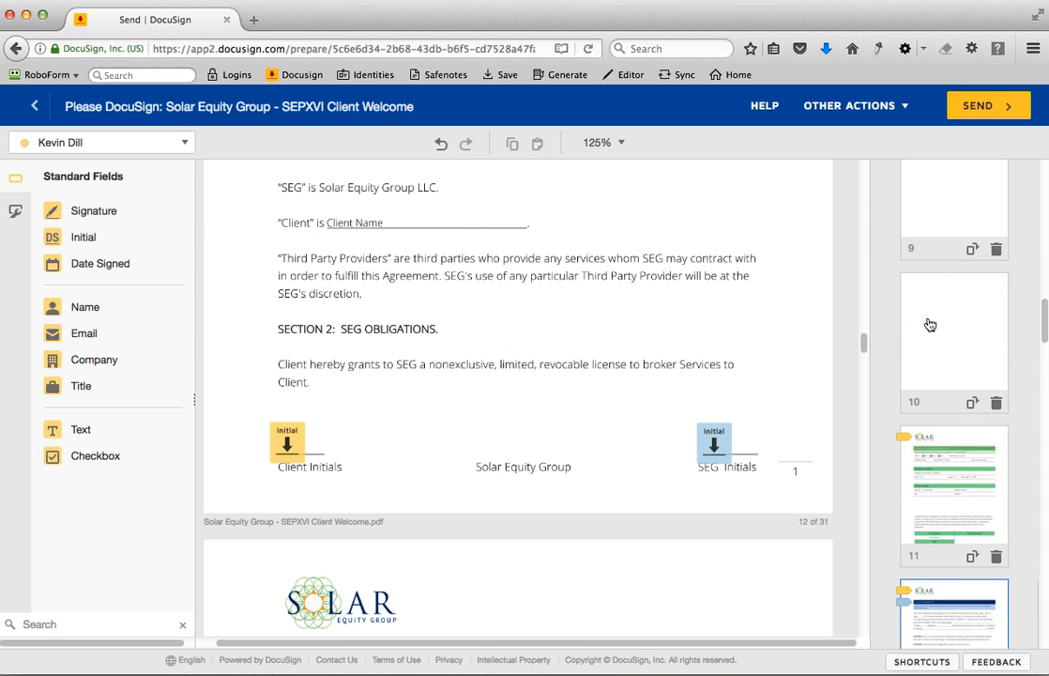
pyautogui.scroll(-3, 932, 328)
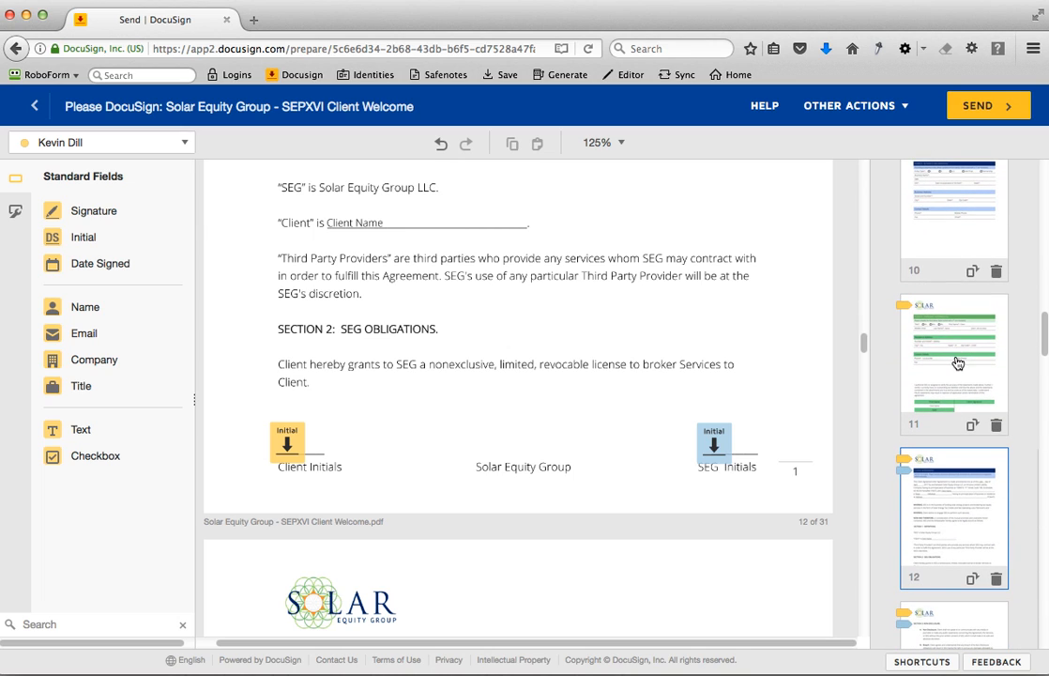
pyautogui.click(957, 363)
pyautogui.scroll(5, 488, 385)
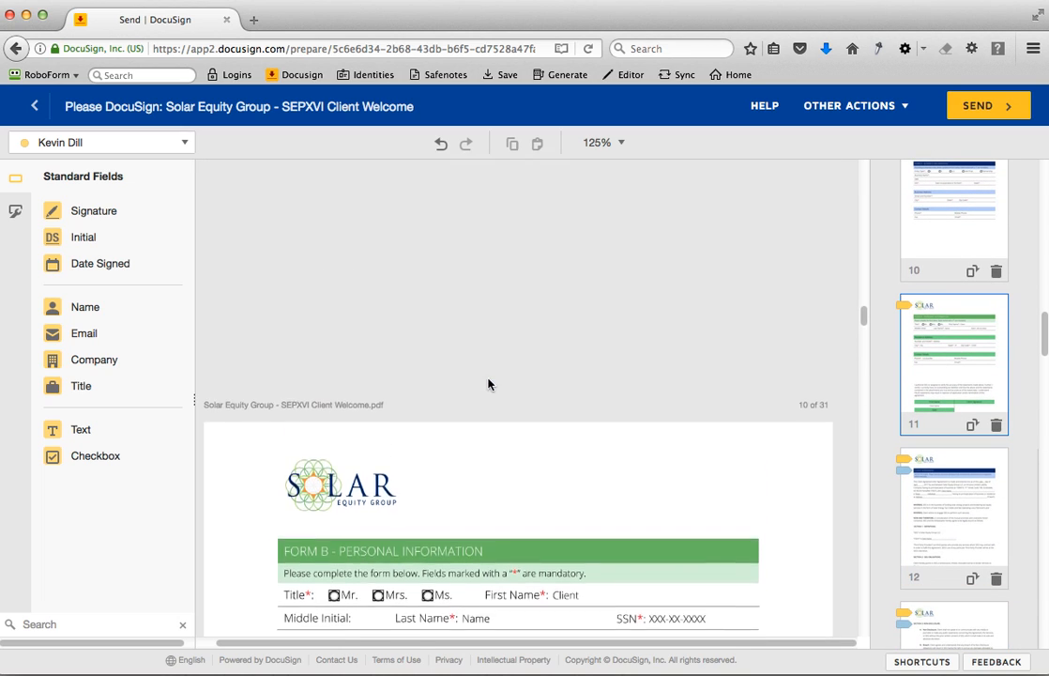
pyautogui.scroll(-1, 490, 390)
pyautogui.moveTo(618, 323); pyautogui.dragTo(576, 302)
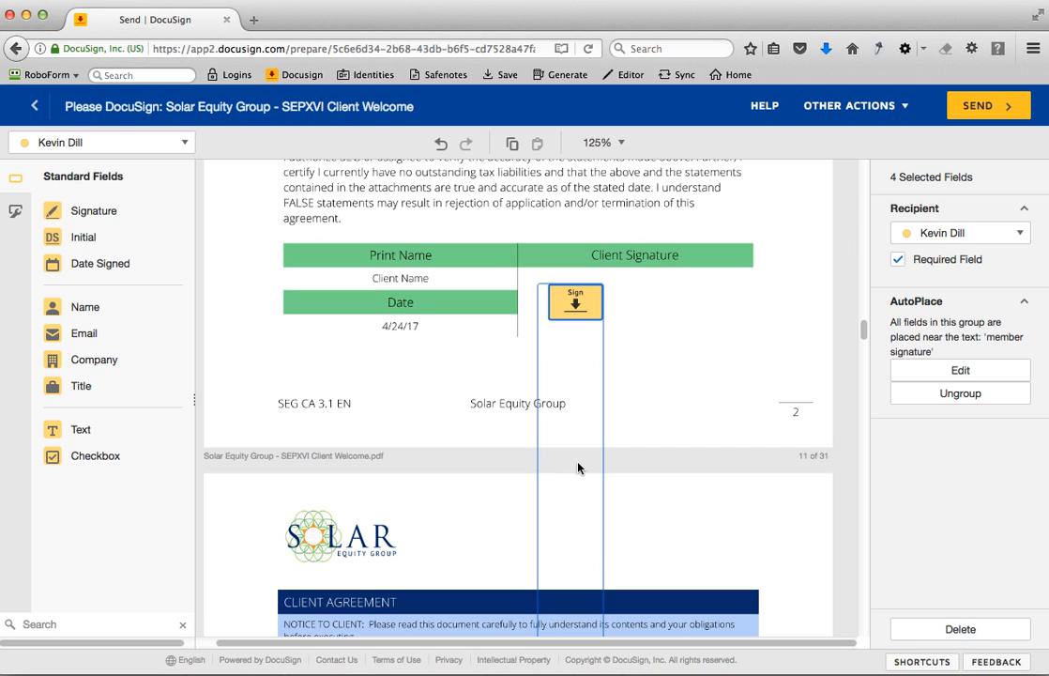
pyautogui.click(966, 404)
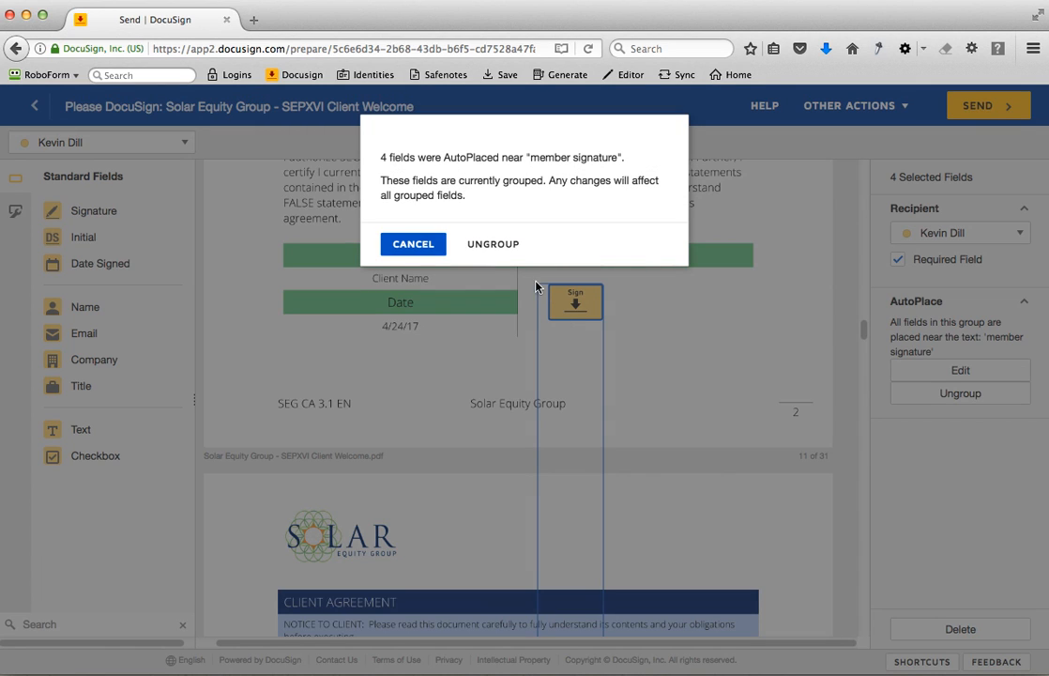
pyautogui.click(482, 249)
# - Check the placement of both recipients' auto-placed initial fields on the Client Agreement pages, 12 through 17
pyautogui.click(939, 493)
pyautogui.scroll(3, 669, 495)
pyautogui.scroll(-8, 668, 493)
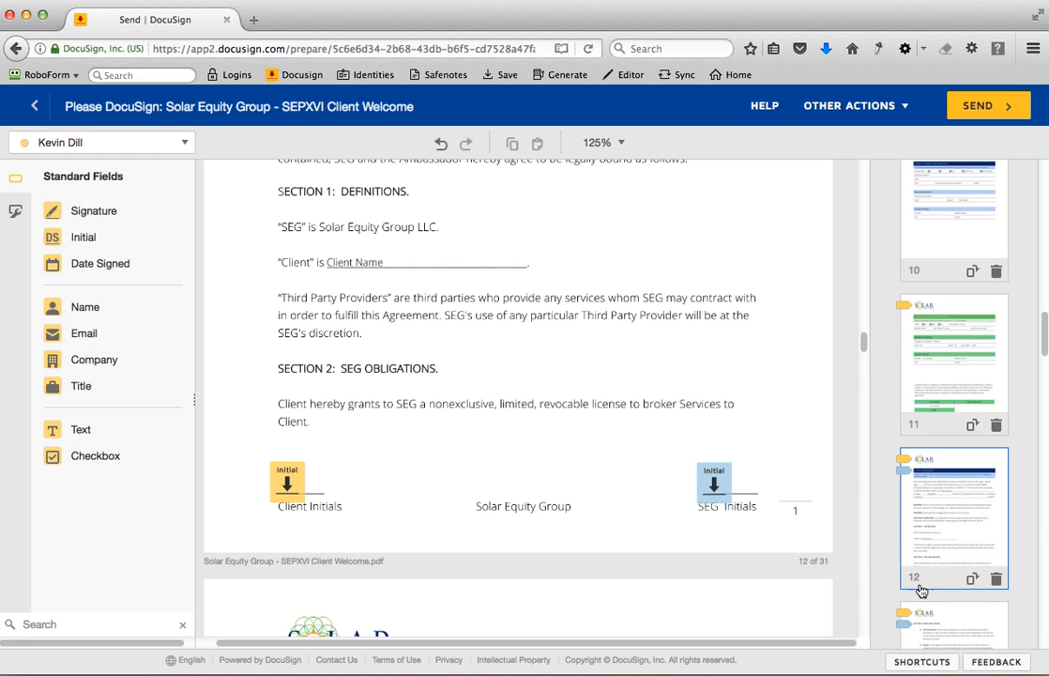
pyautogui.click(959, 627)
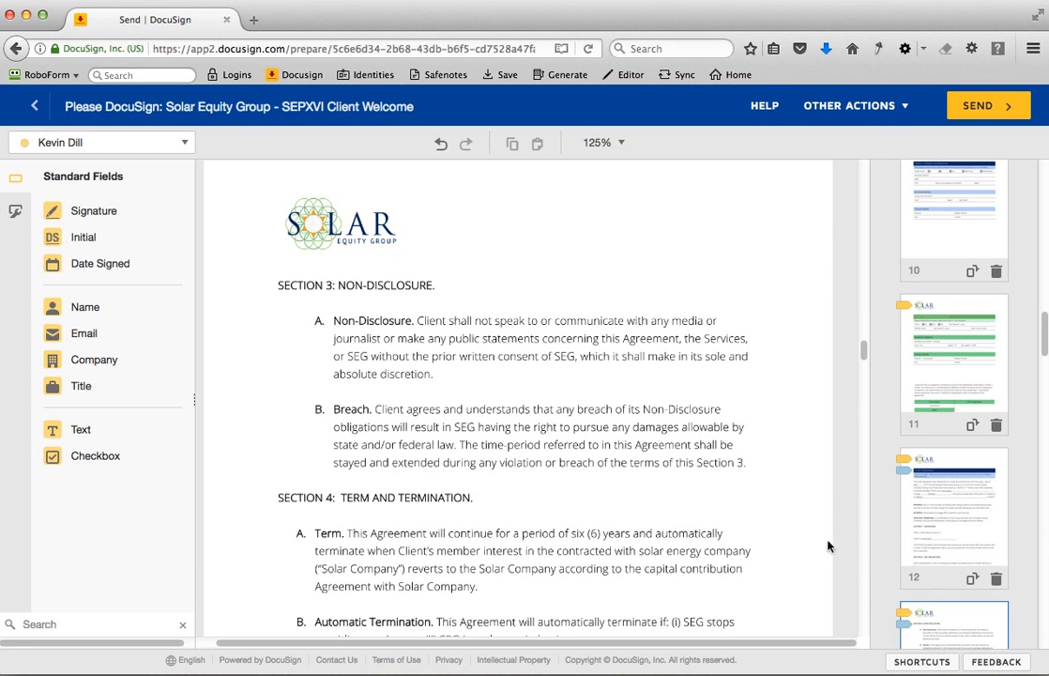
pyautogui.scroll(-10, 796, 574)
pyautogui.scroll(-4, 598, 513)
pyautogui.scroll(-5, 597, 512)
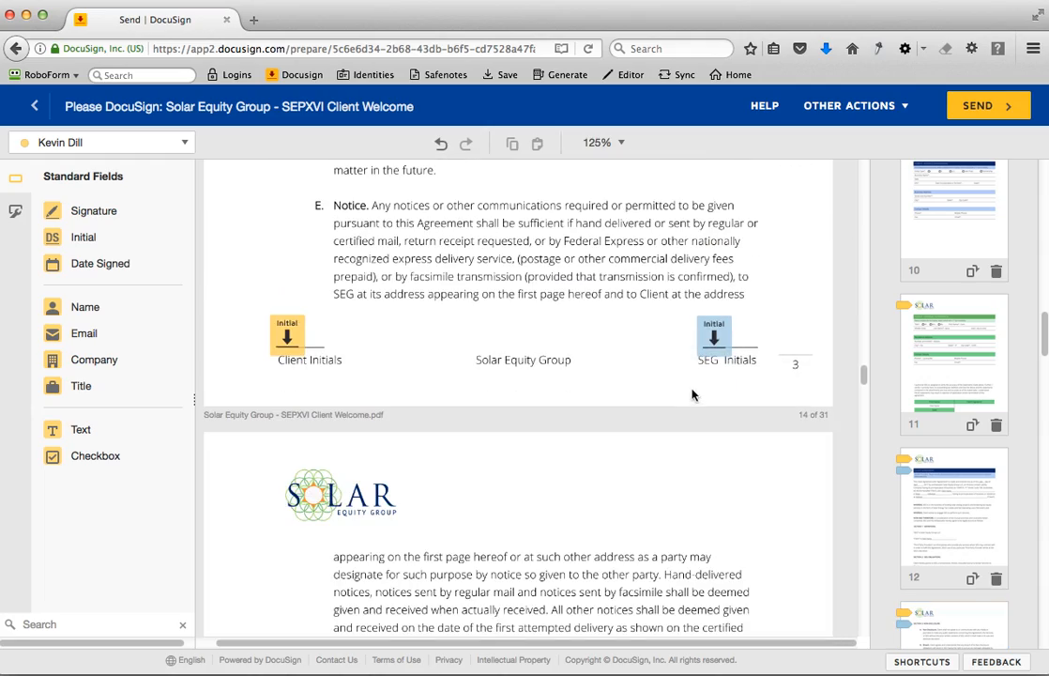
pyautogui.scroll(-10, 692, 394)
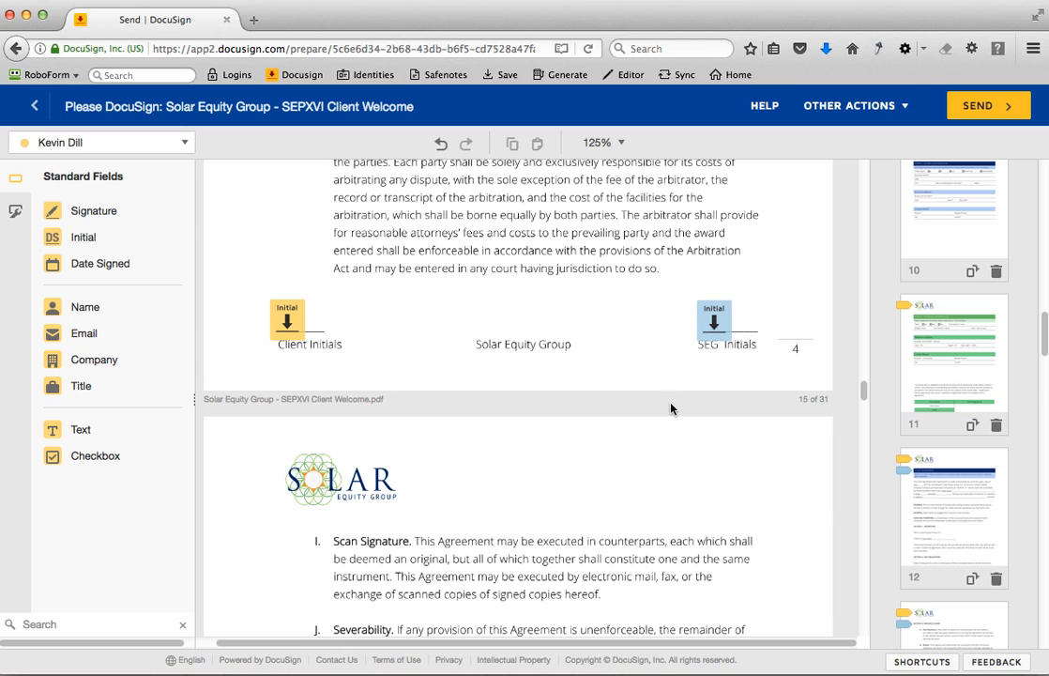
pyautogui.scroll(-10, 671, 408)
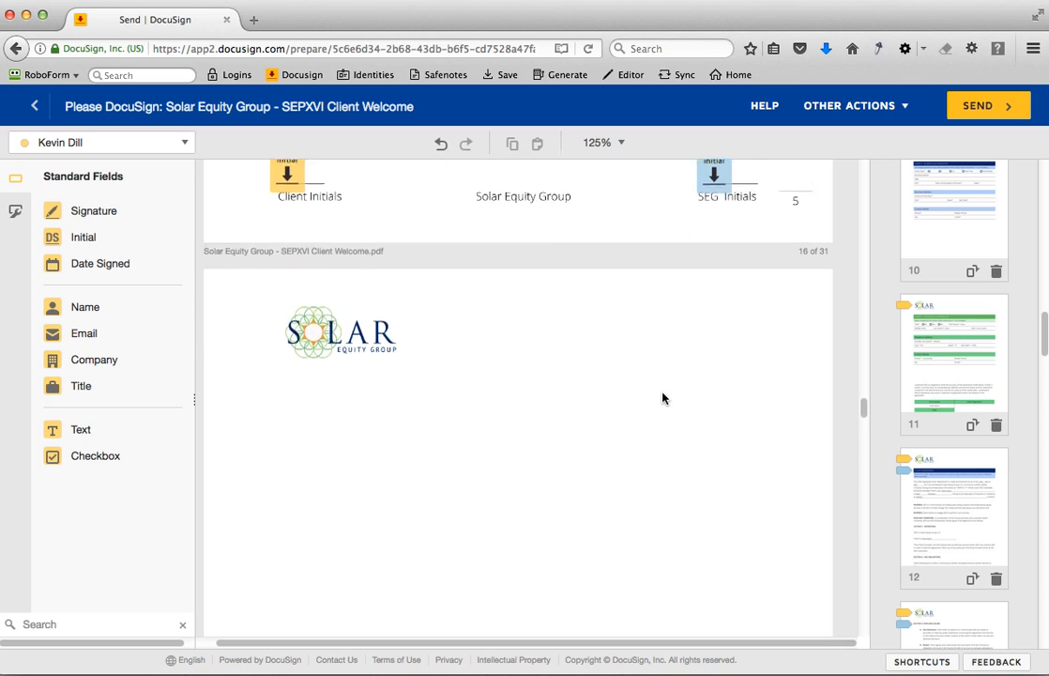
pyautogui.scroll(-10, 662, 398)
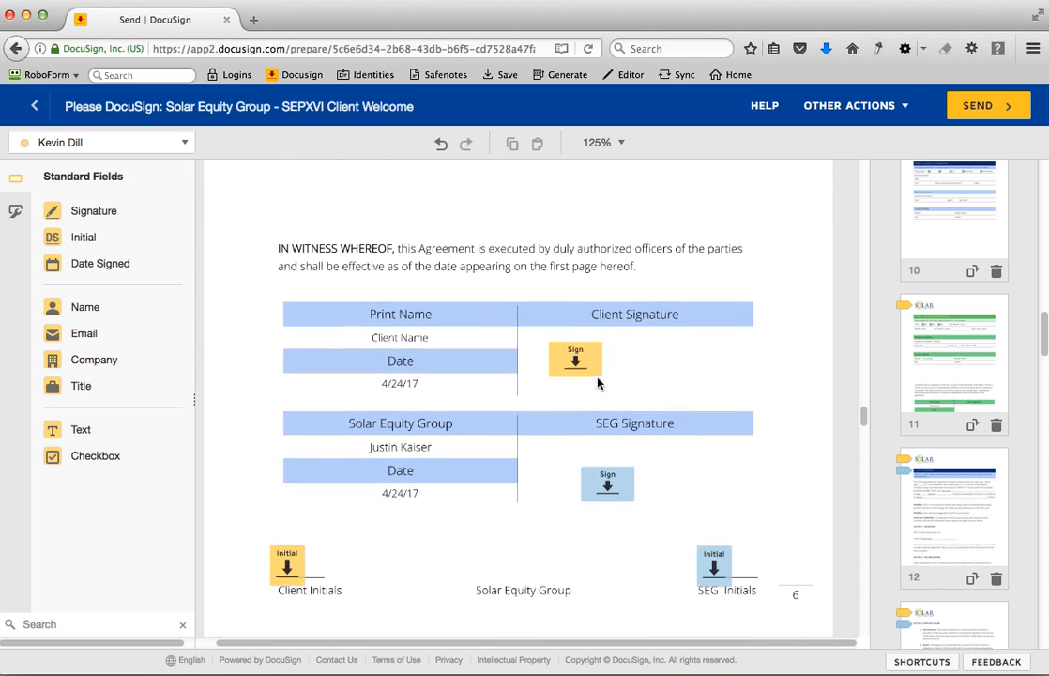
# - Shift both signature fields on page 17 closer to the table's center divider and ungroup the "manager signature" fields
pyautogui.moveTo(579, 364); pyautogui.dragTo(564, 363)
pyautogui.moveTo(610, 480); pyautogui.dragTo(575, 473)
pyautogui.scroll(-10, 642, 522)
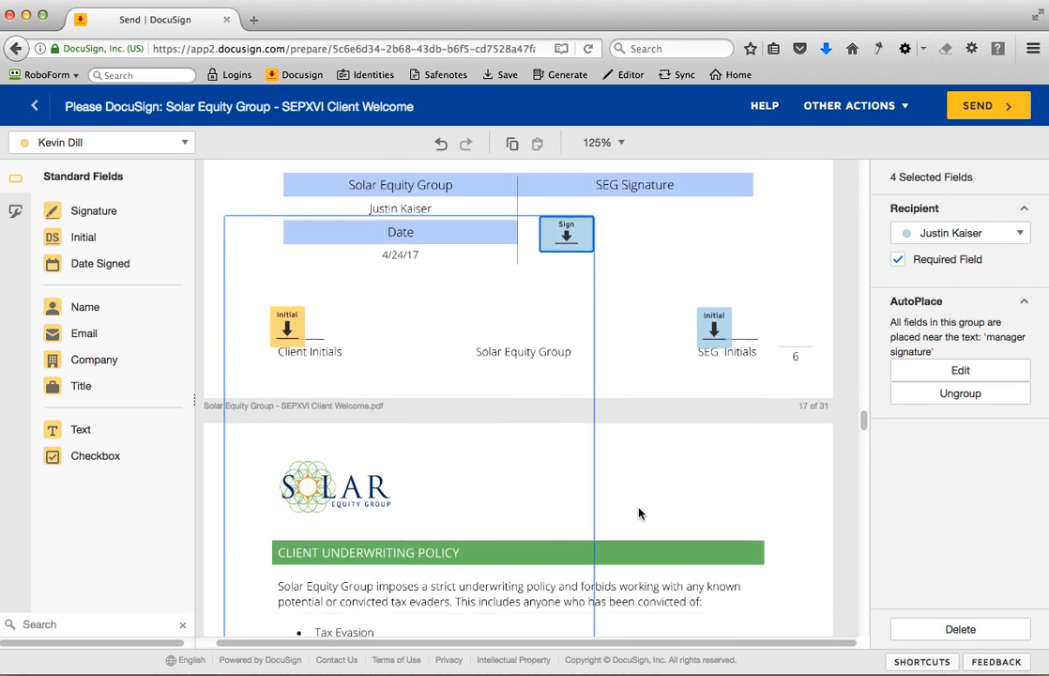
pyautogui.scroll(6, 638, 513)
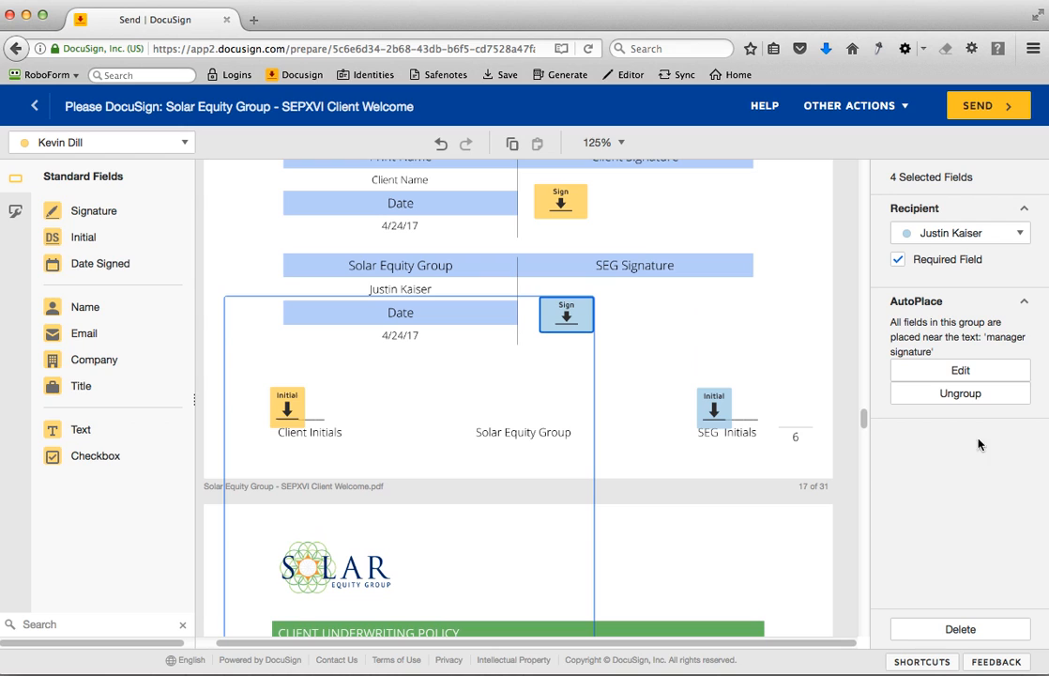
pyautogui.click(948, 395)
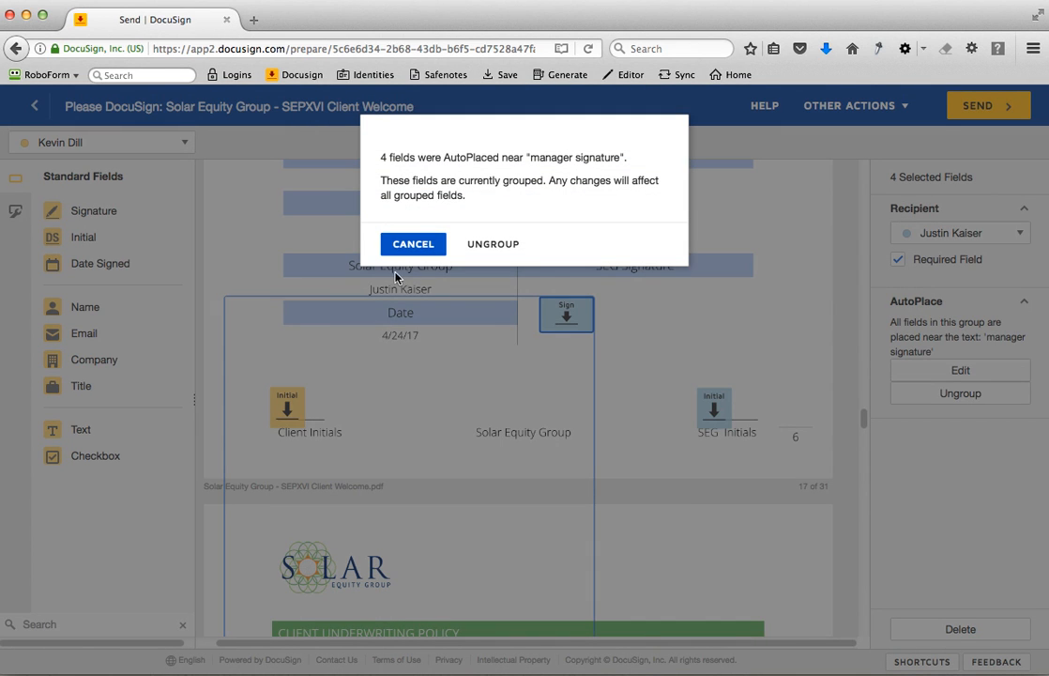
pyautogui.click(481, 246)
# - Move the manager's signature field on page 28 inward so it sits over the start of the Manager Signature line
pyautogui.scroll(-15, 420, 463)
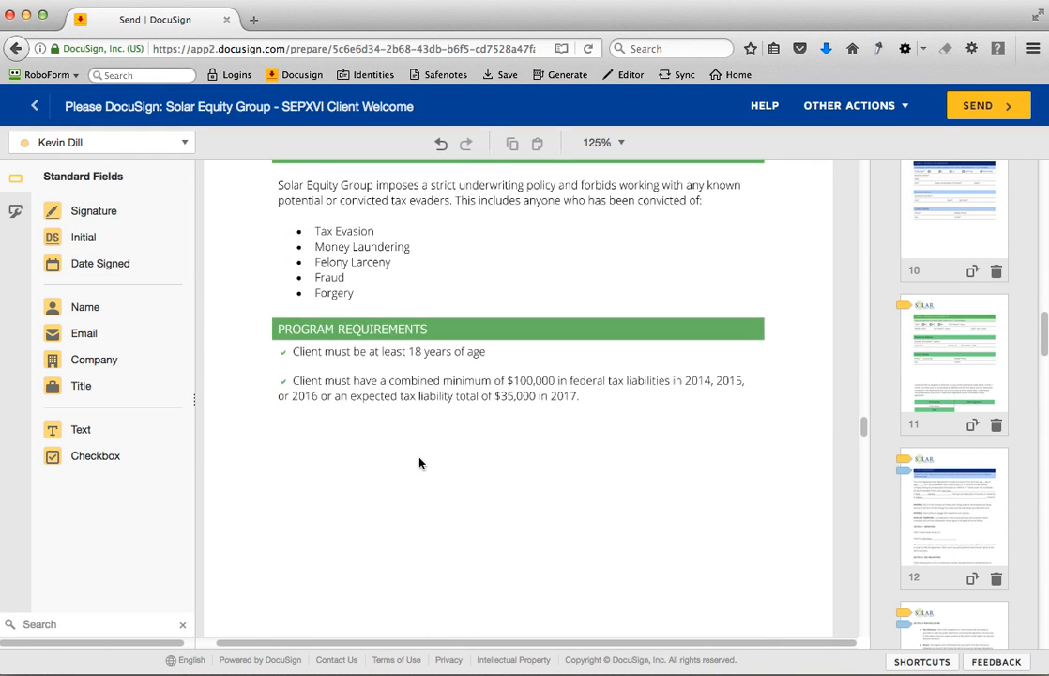
pyautogui.scroll(-5, 423, 459)
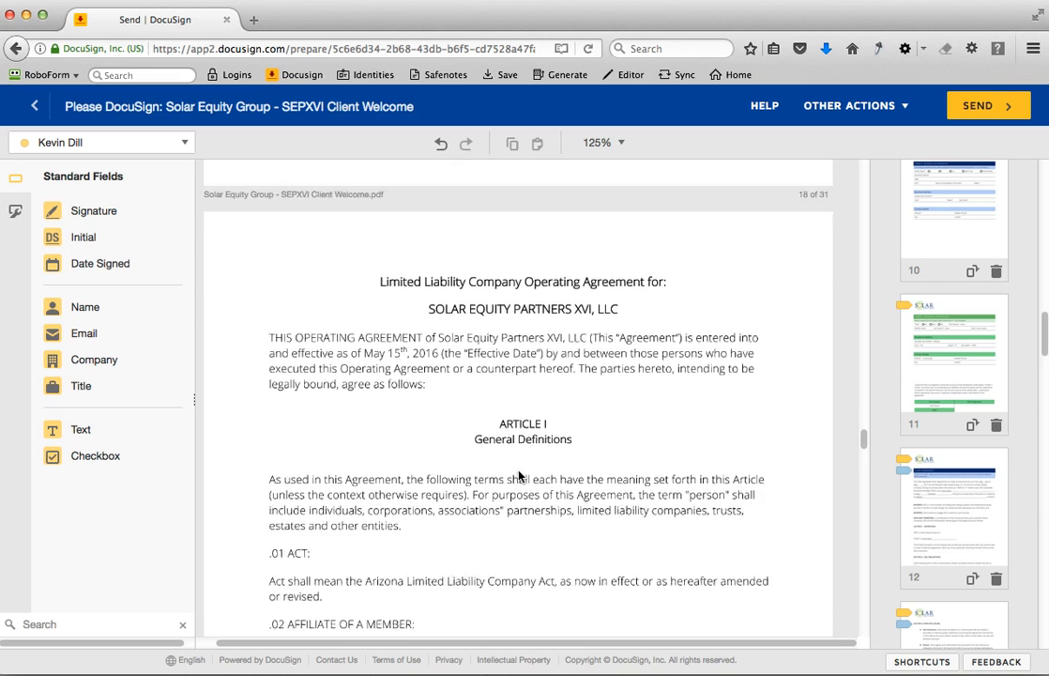
pyautogui.scroll(-5, 929, 549)
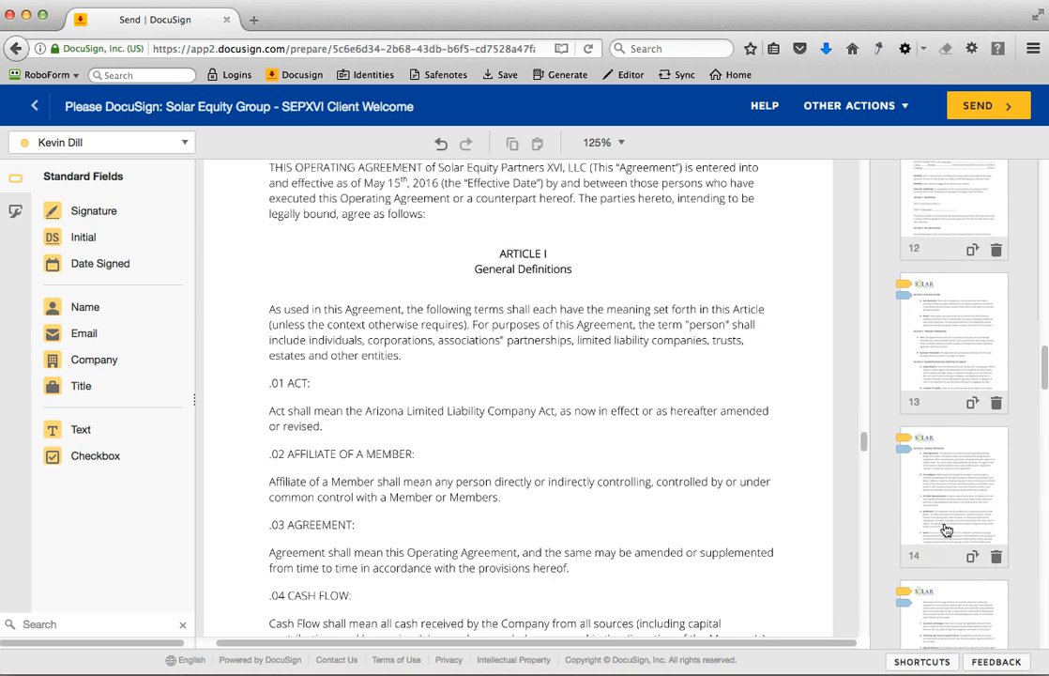
pyautogui.scroll(2, 939, 511)
pyautogui.scroll(-12, 929, 495)
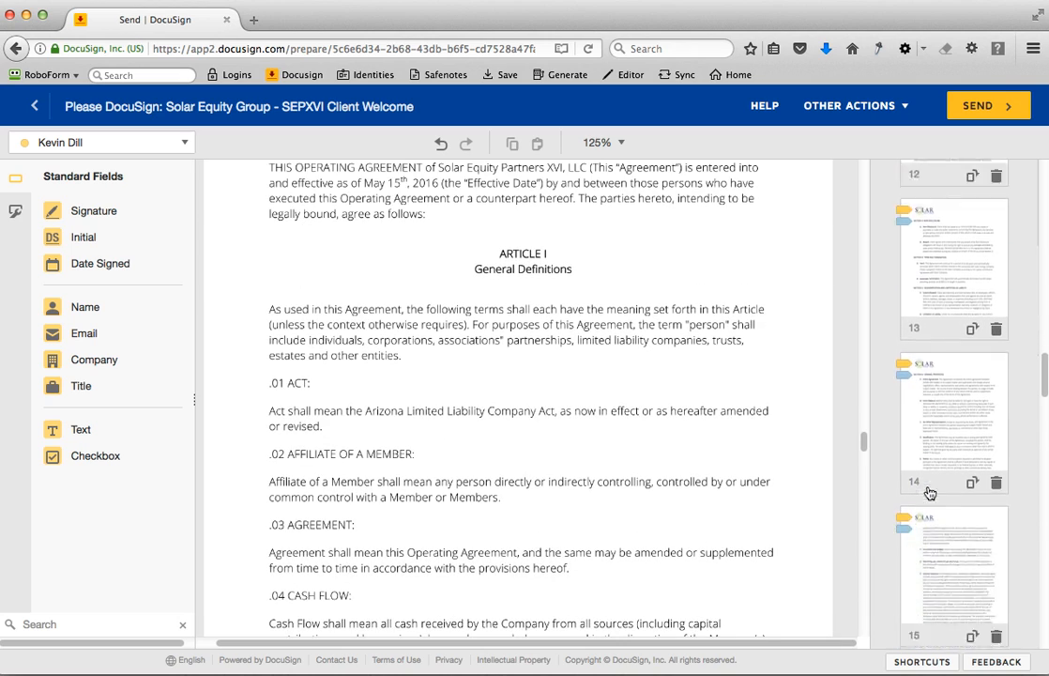
pyautogui.scroll(-10, 929, 500)
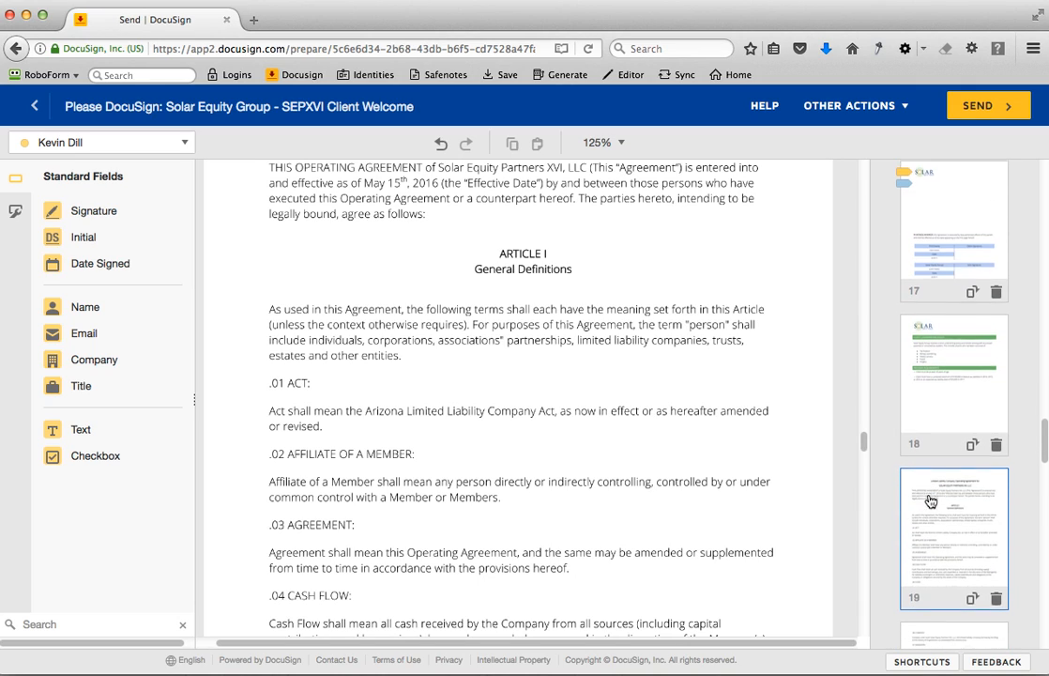
pyautogui.scroll(-15, 934, 500)
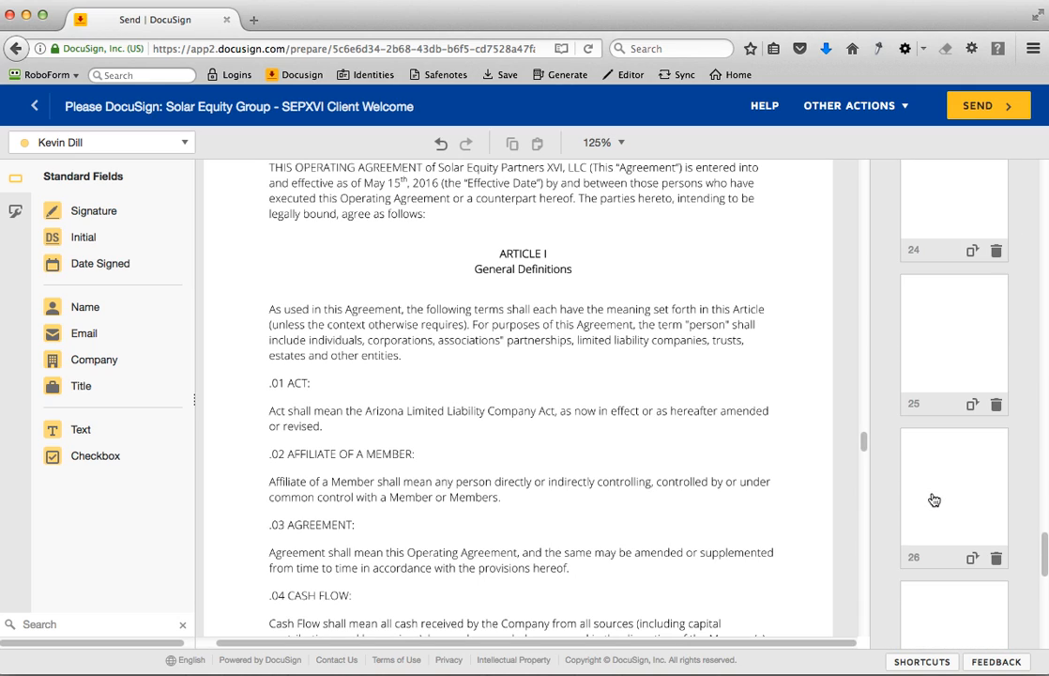
pyautogui.click(934, 449)
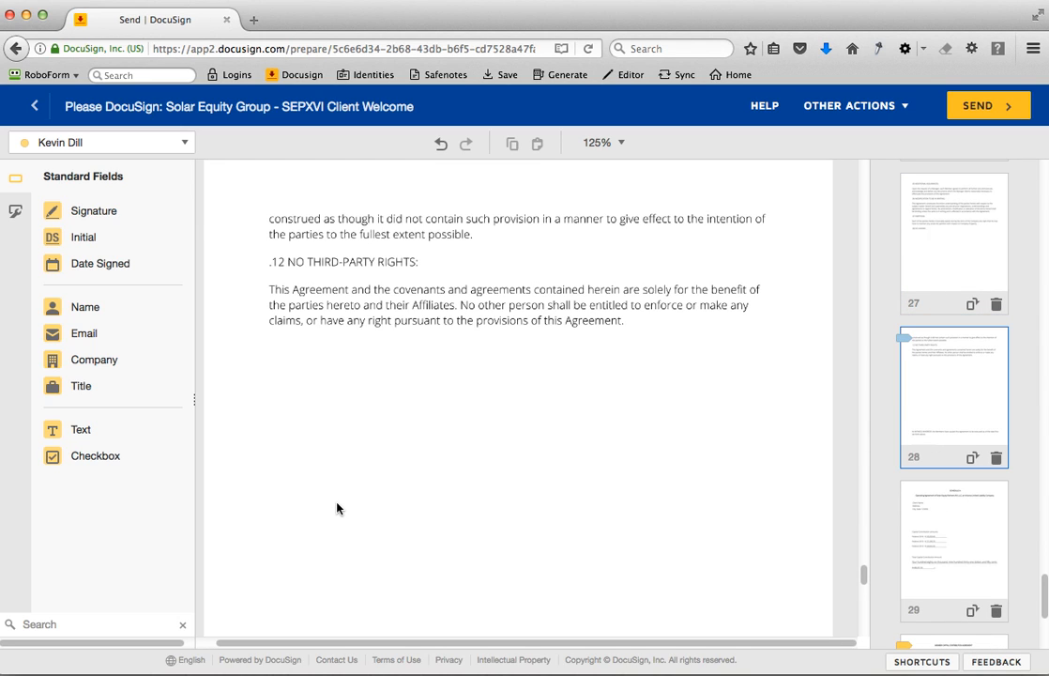
pyautogui.scroll(5, 337, 502)
pyautogui.scroll(-10, 337, 502)
pyautogui.scroll(-5, 338, 505)
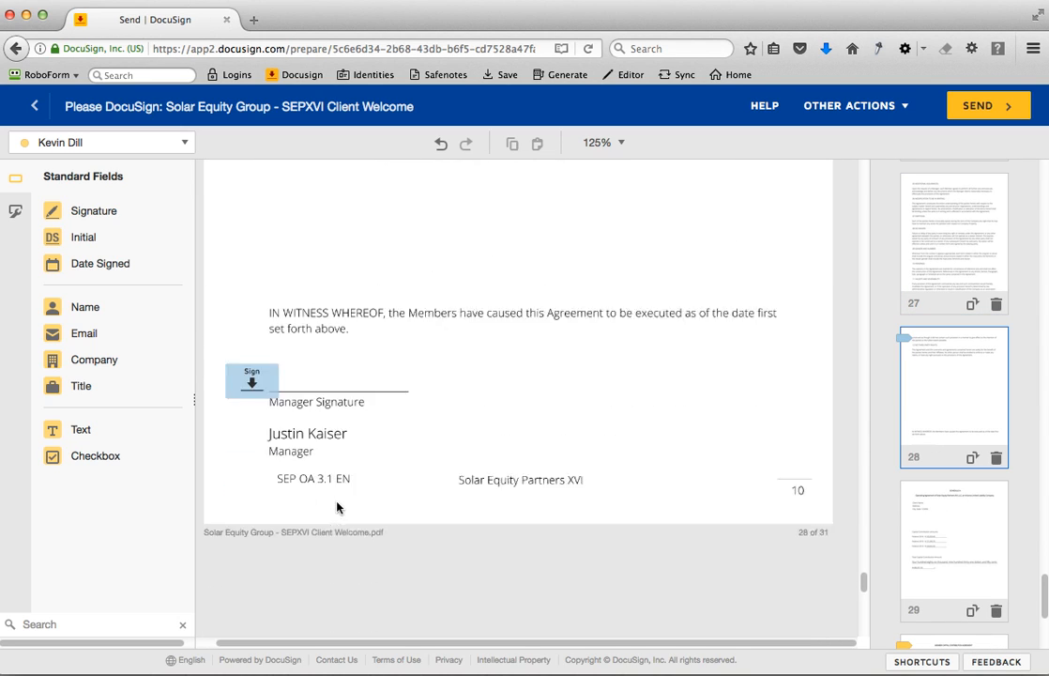
pyautogui.moveTo(255, 349); pyautogui.dragTo(281, 346)
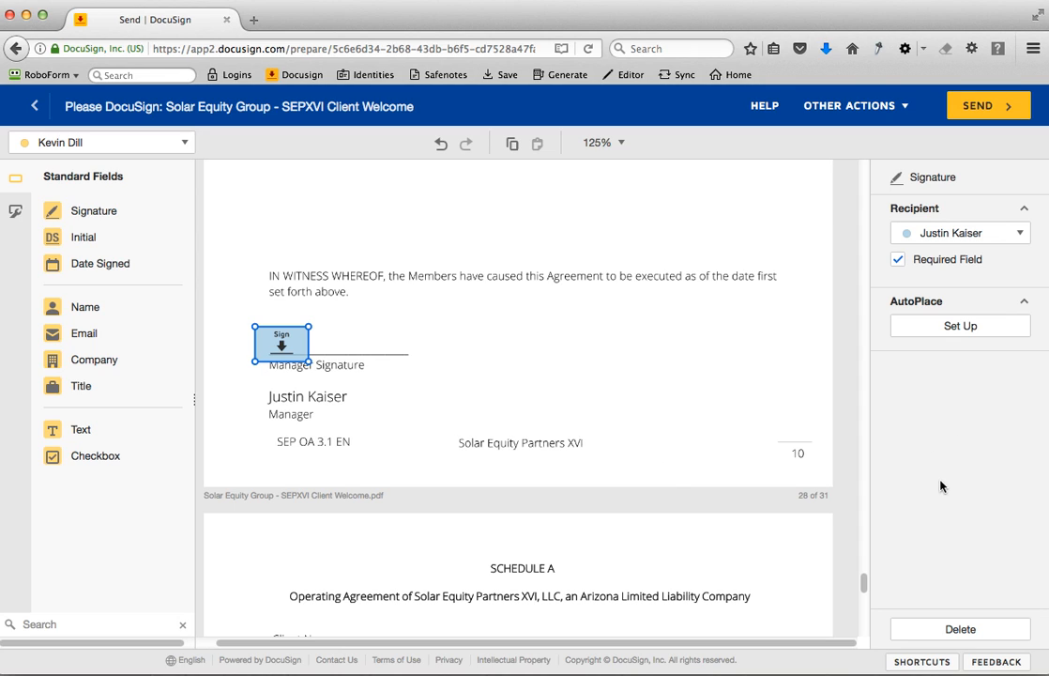
pyautogui.click(698, 415)
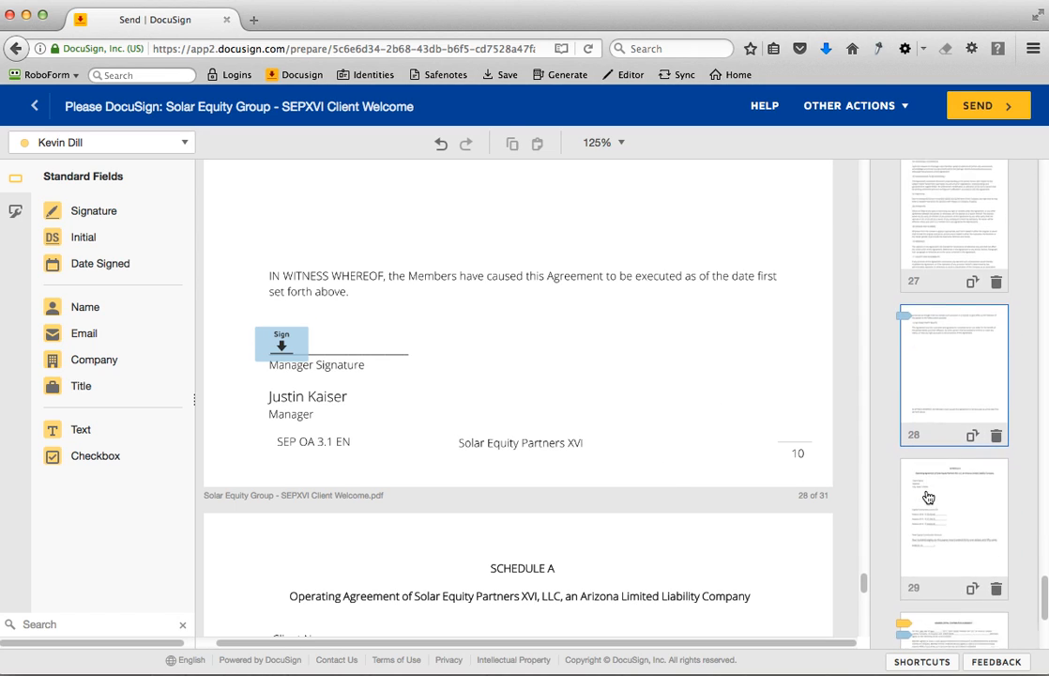
# - Align both signature fields on page 30 with the start of the Manager Signature and Member Signature lines
pyautogui.scroll(-3, 927, 498)
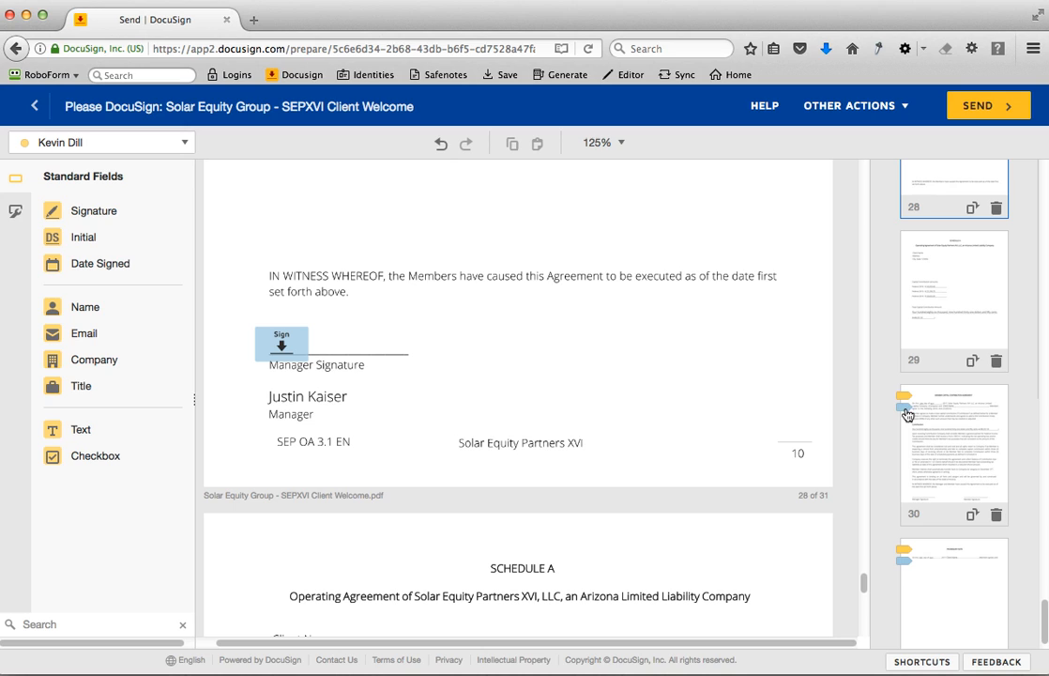
pyautogui.click(932, 440)
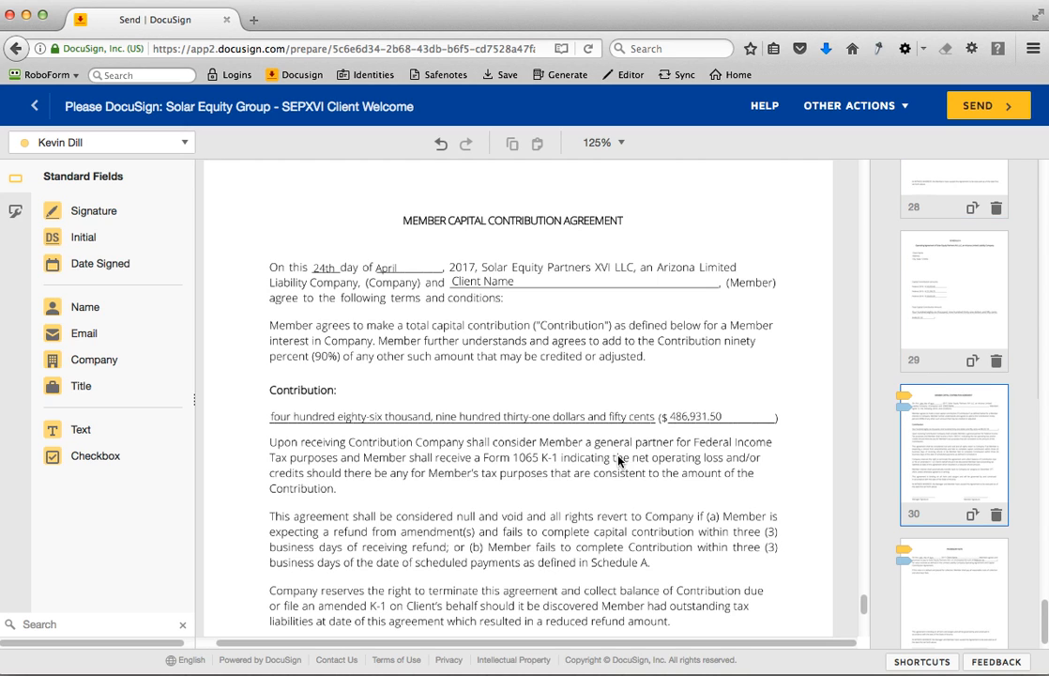
pyautogui.scroll(-8, 618, 460)
pyautogui.click(592, 379)
pyautogui.moveTo(600, 379); pyautogui.dragTo(591, 383)
pyautogui.moveTo(260, 397); pyautogui.dragTo(288, 398)
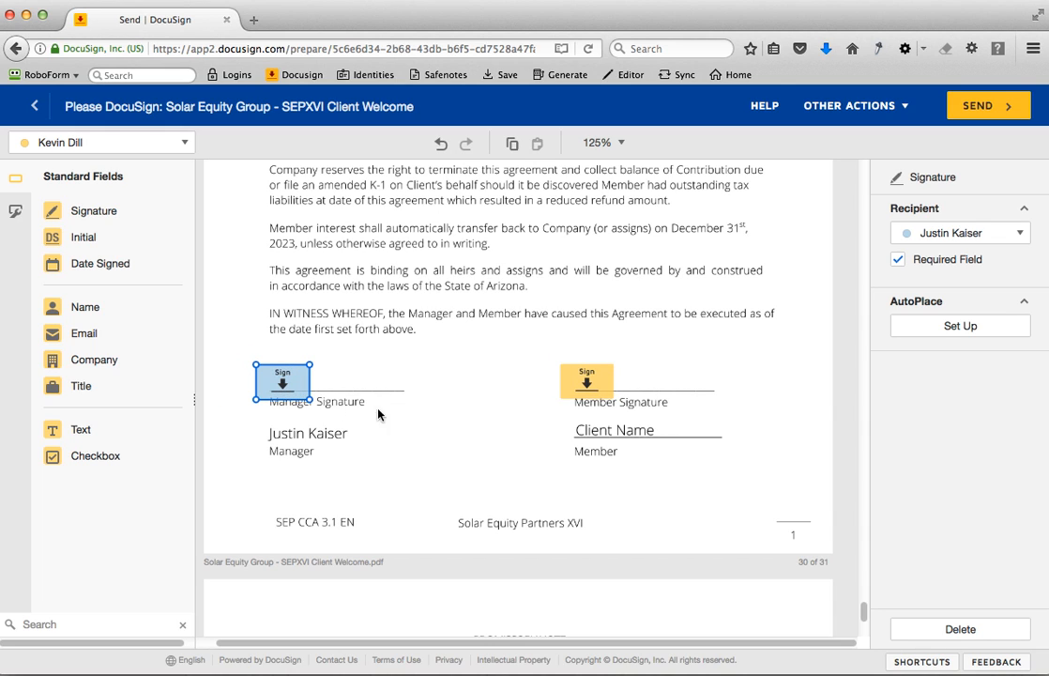
pyautogui.click(796, 502)
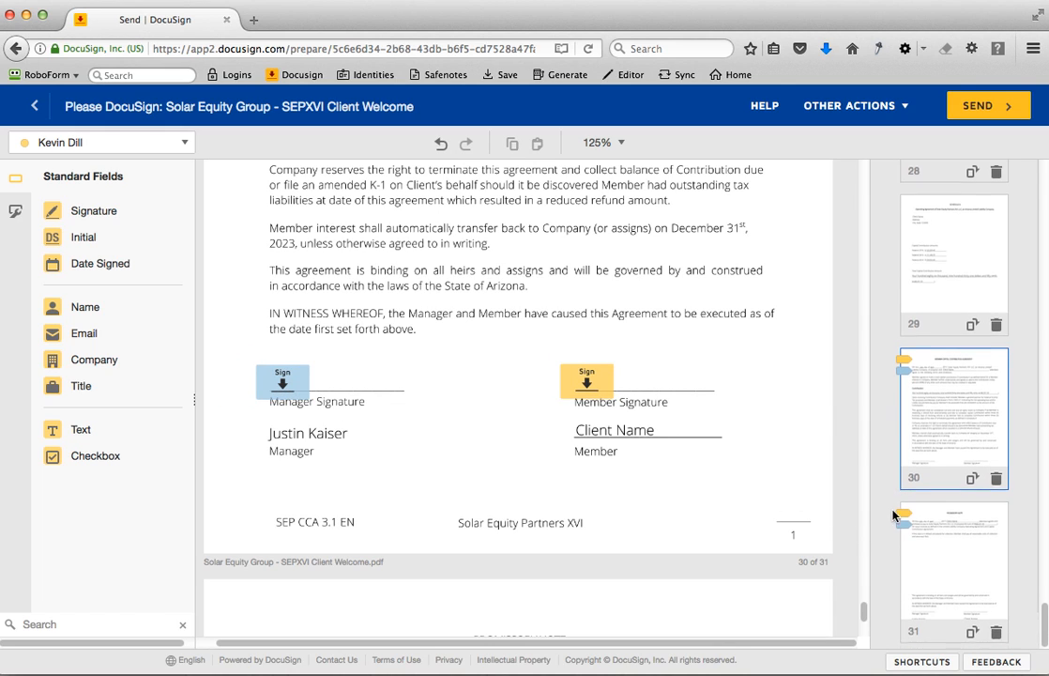
# - Shift both signature fields on page 31 over the start of the Manager Signature and Member Signature lines
pyautogui.click(936, 539)
pyautogui.scroll(-5, 681, 474)
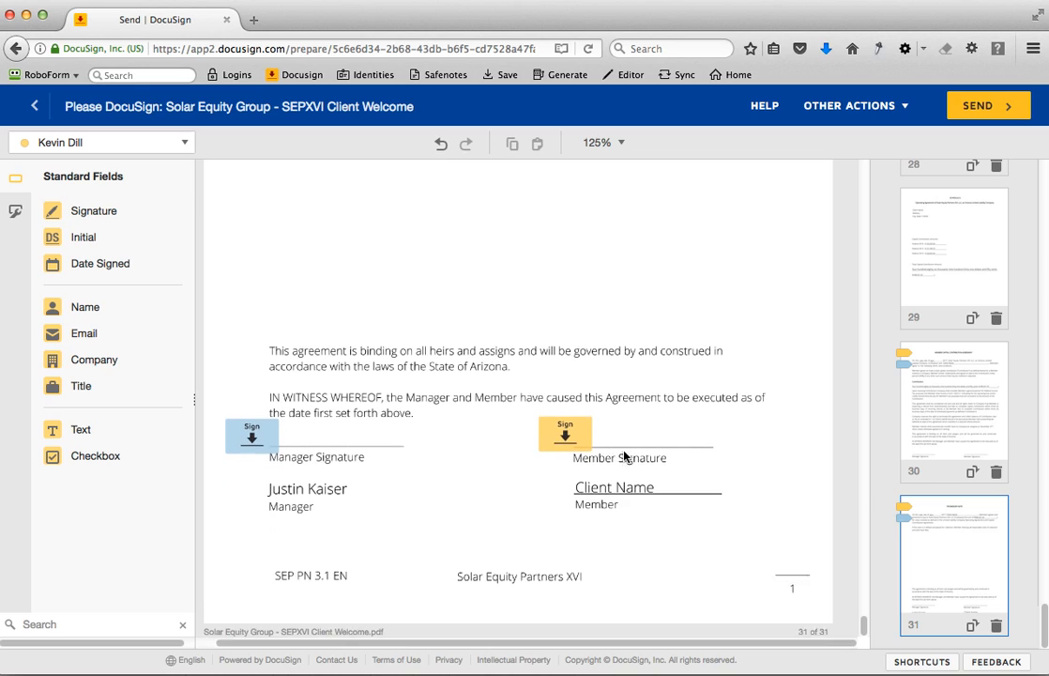
pyautogui.moveTo(567, 423); pyautogui.dragTo(595, 424)
pyautogui.moveTo(259, 429); pyautogui.dragTo(288, 430)
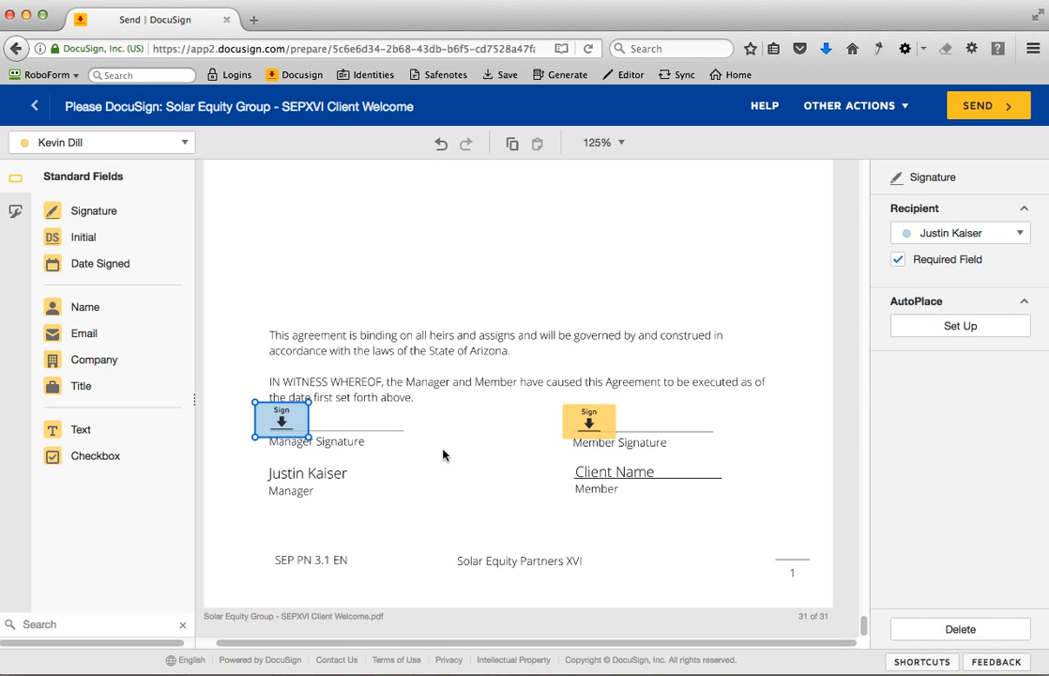
# - Recheck the closing agreement pages, including pages 28 and 30, for signature field placement
pyautogui.scroll(10, 442, 455)
pyautogui.scroll(10, 451, 455)
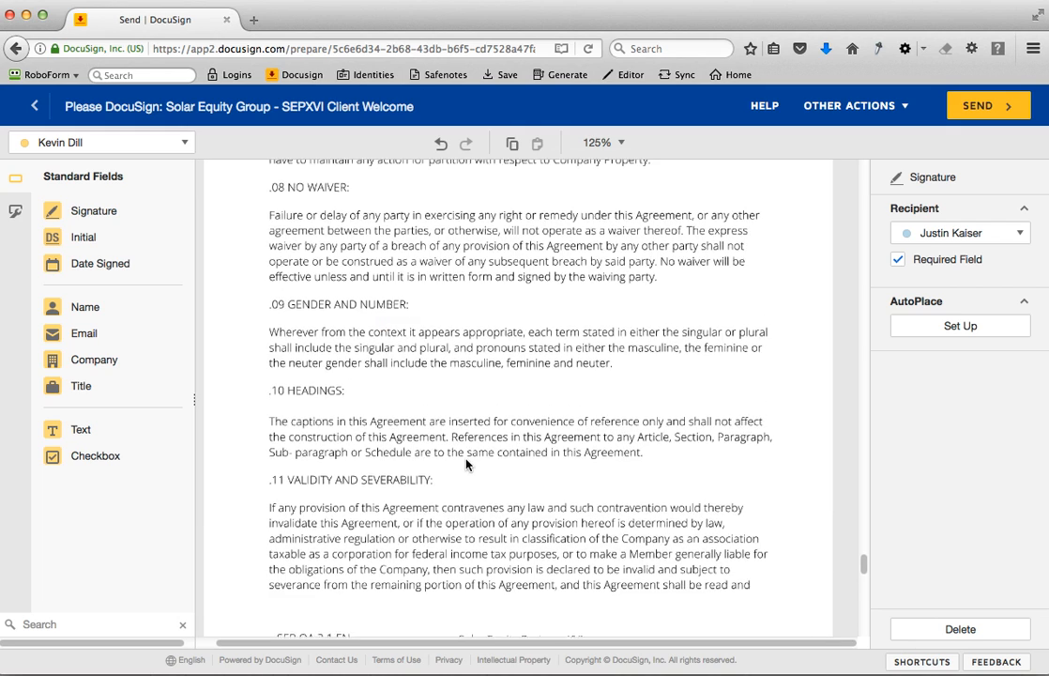
pyautogui.scroll(5, 467, 465)
pyautogui.click(786, 378)
pyautogui.click(942, 420)
pyautogui.scroll(5, 964, 278)
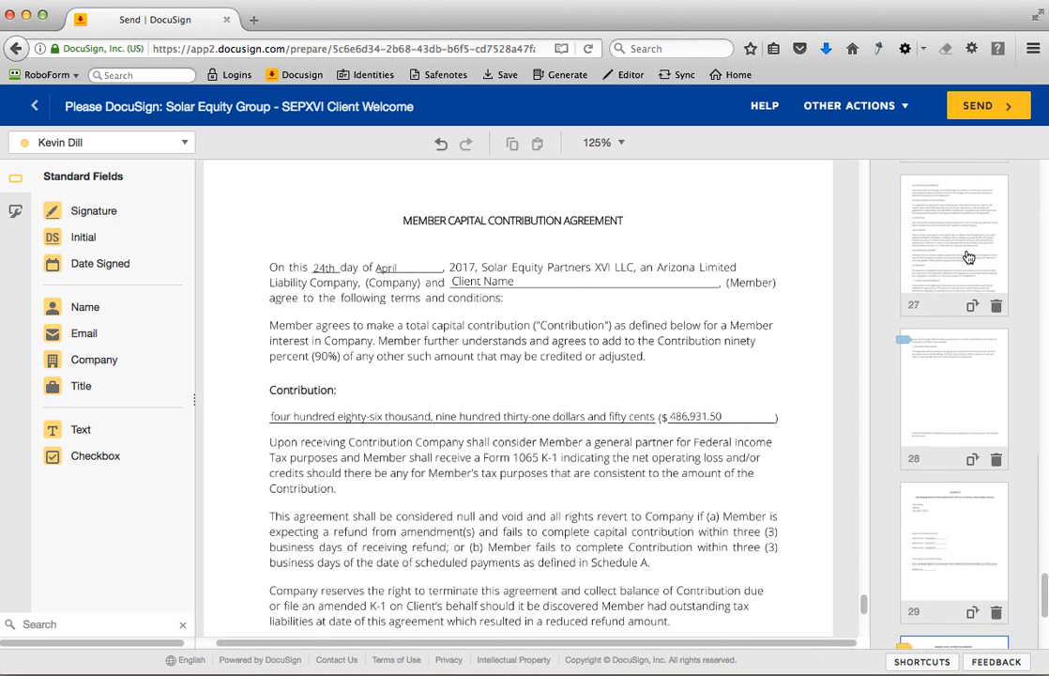
pyautogui.click(956, 438)
pyautogui.scroll(-5, 750, 434)
pyautogui.scroll(10, 930, 438)
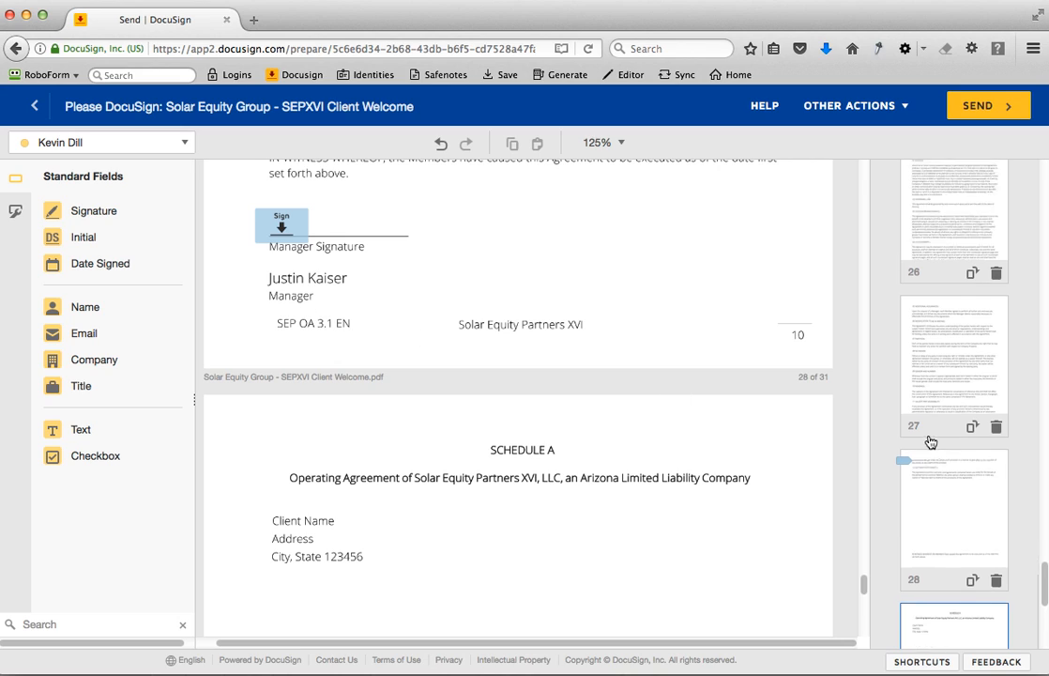
pyautogui.scroll(7, 932, 442)
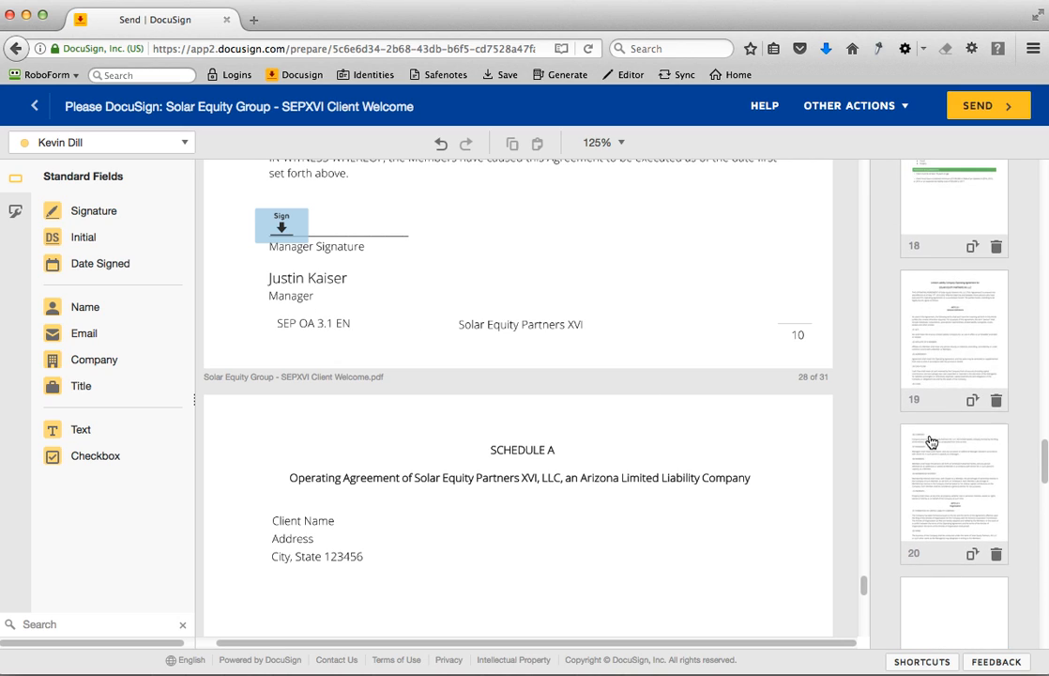
# - Align the second recipient's signature field under SEG Signature on page 17 with the client's signature field above it
pyautogui.click(944, 421)
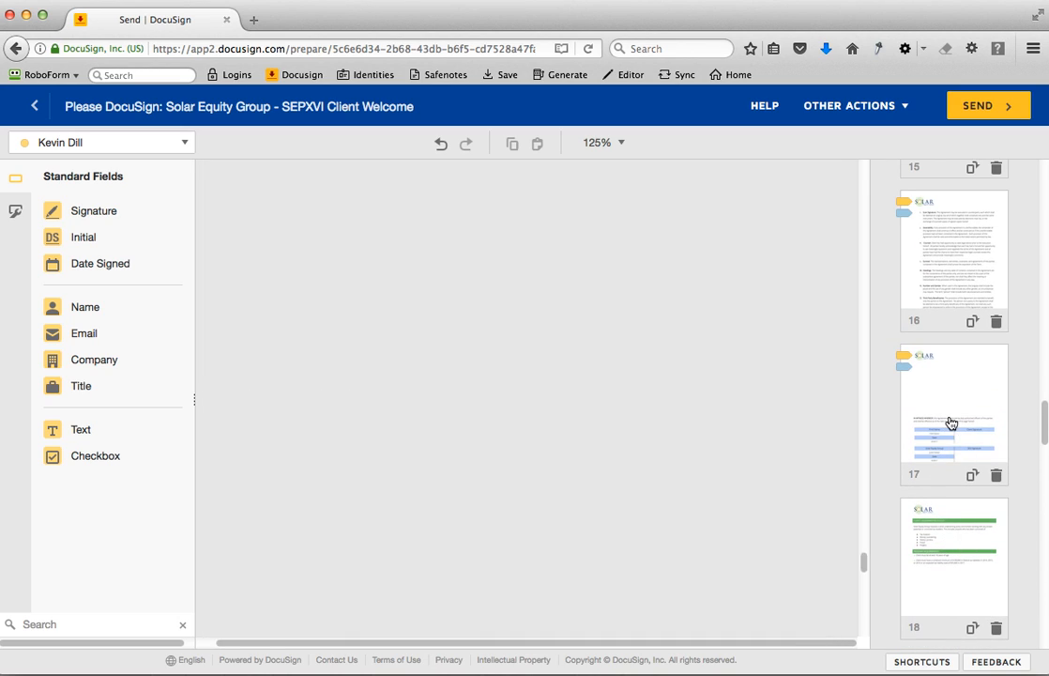
pyautogui.scroll(-8, 602, 441)
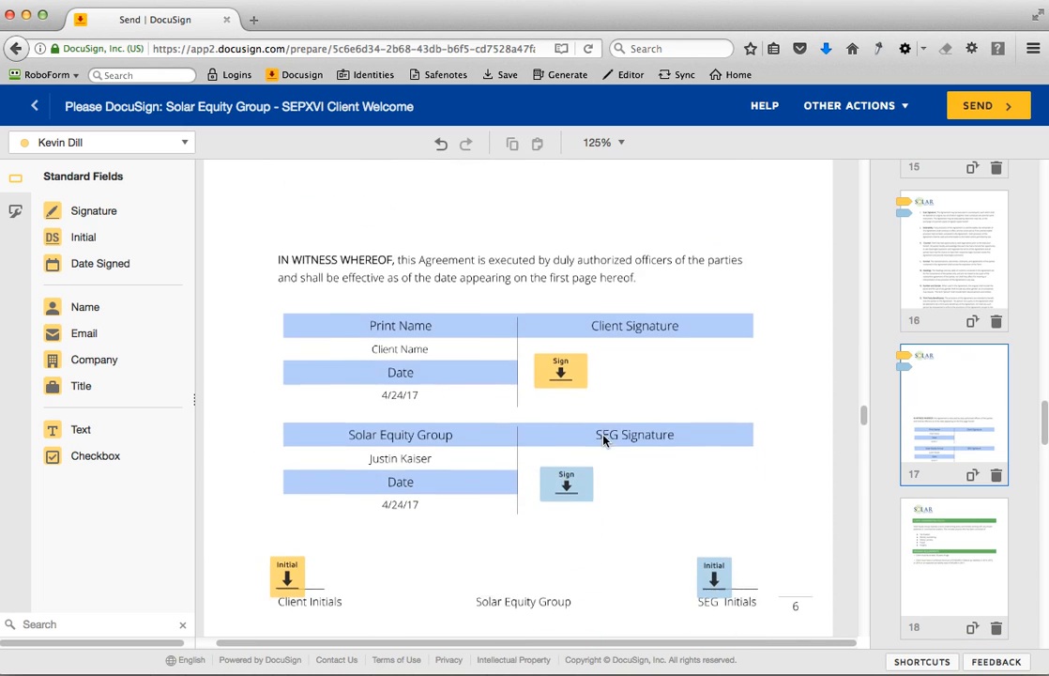
pyautogui.click(573, 433)
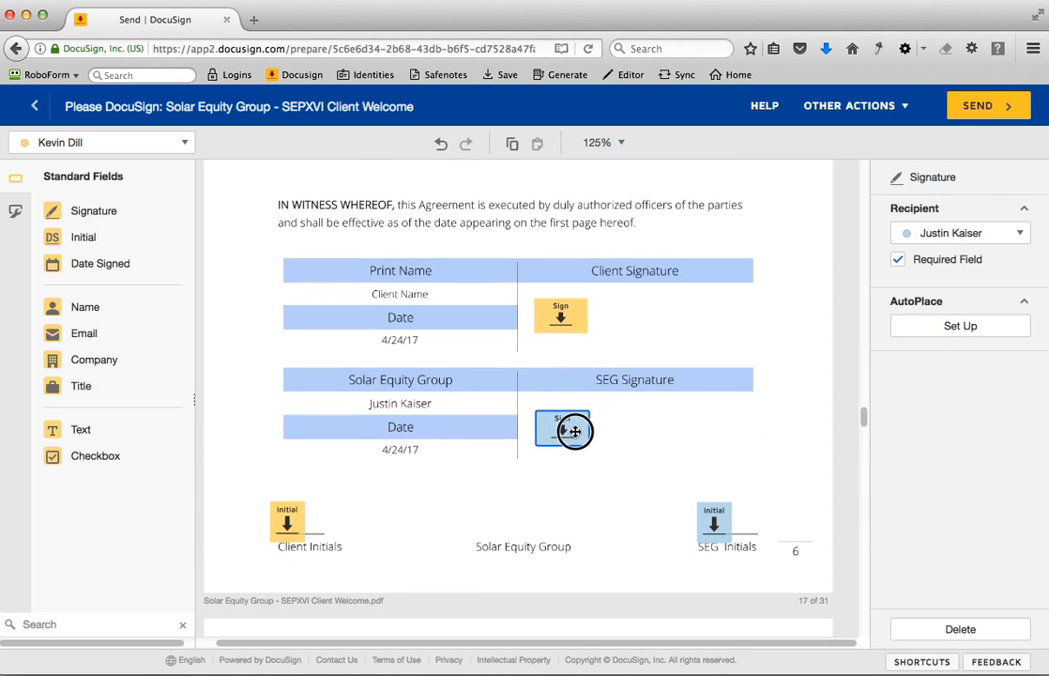
# - Review both recipients' initial fields on the Client Agreement pages, the client's signature field on page 11, and the earlier pages
pyautogui.scroll(10, 656, 396)
pyautogui.scroll(10, 656, 396)
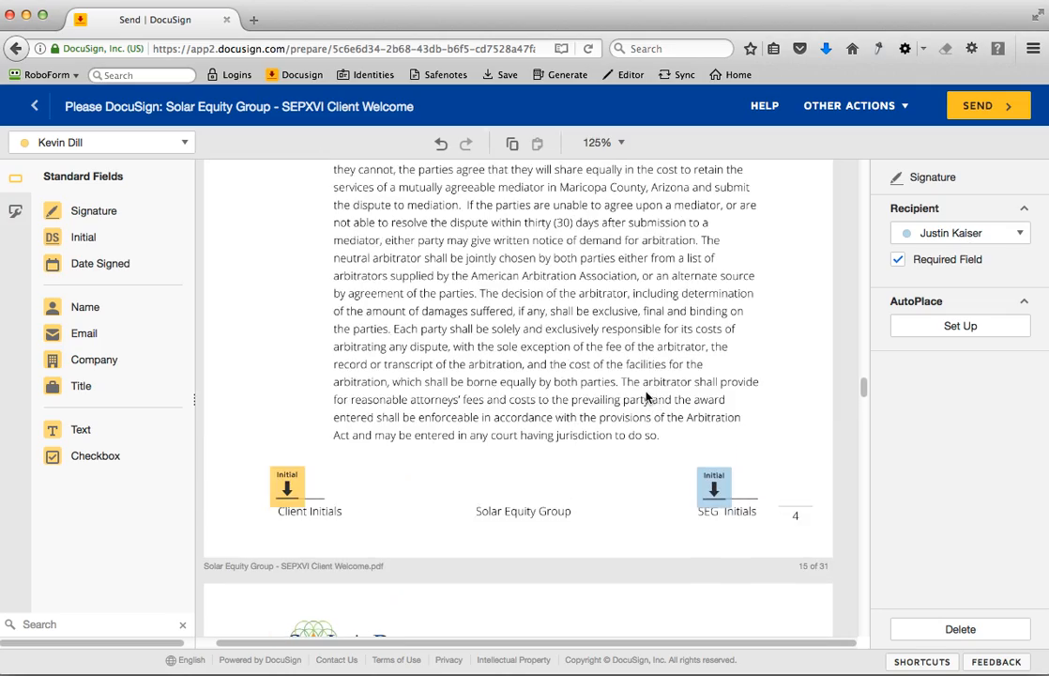
pyautogui.scroll(10, 656, 400)
pyautogui.scroll(10, 646, 398)
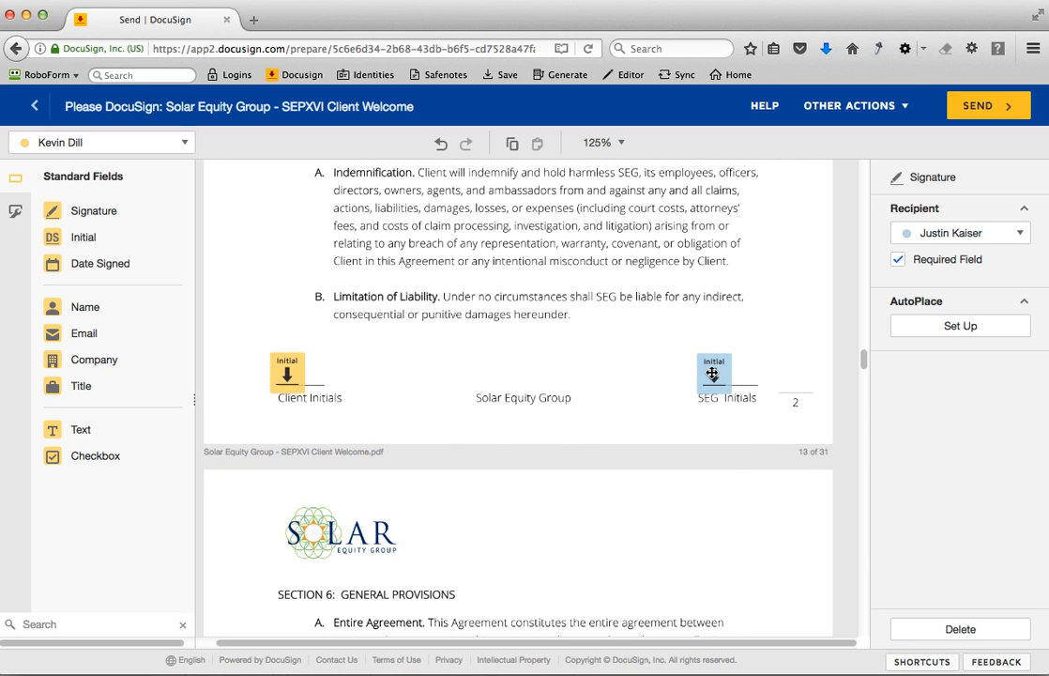
pyautogui.click(713, 375)
pyautogui.click(290, 375)
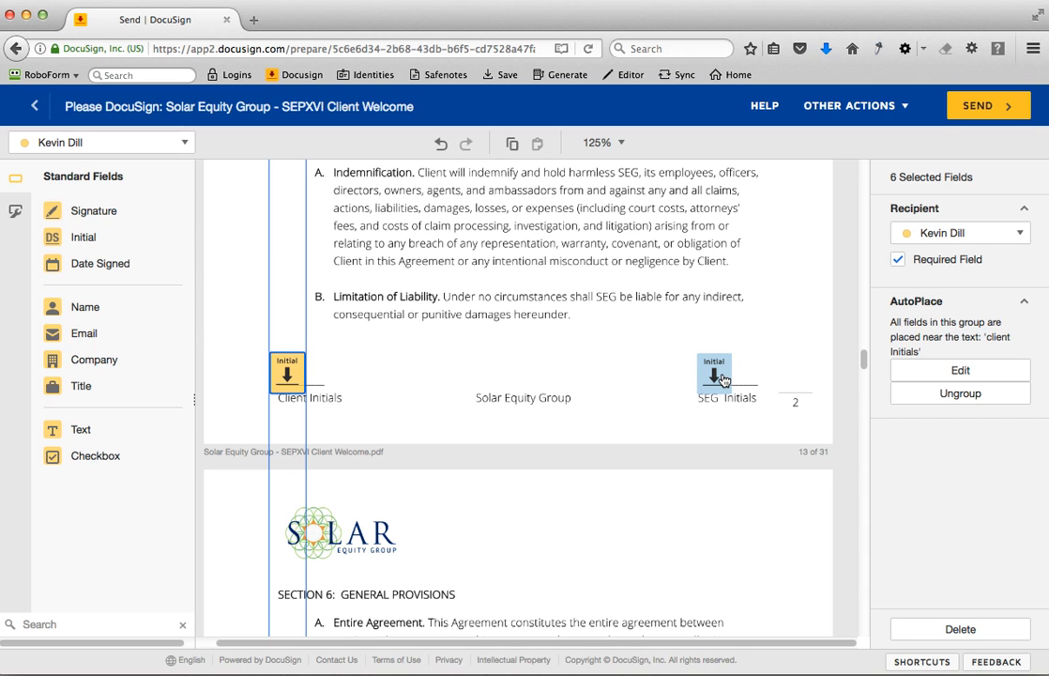
pyautogui.scroll(20, 646, 394)
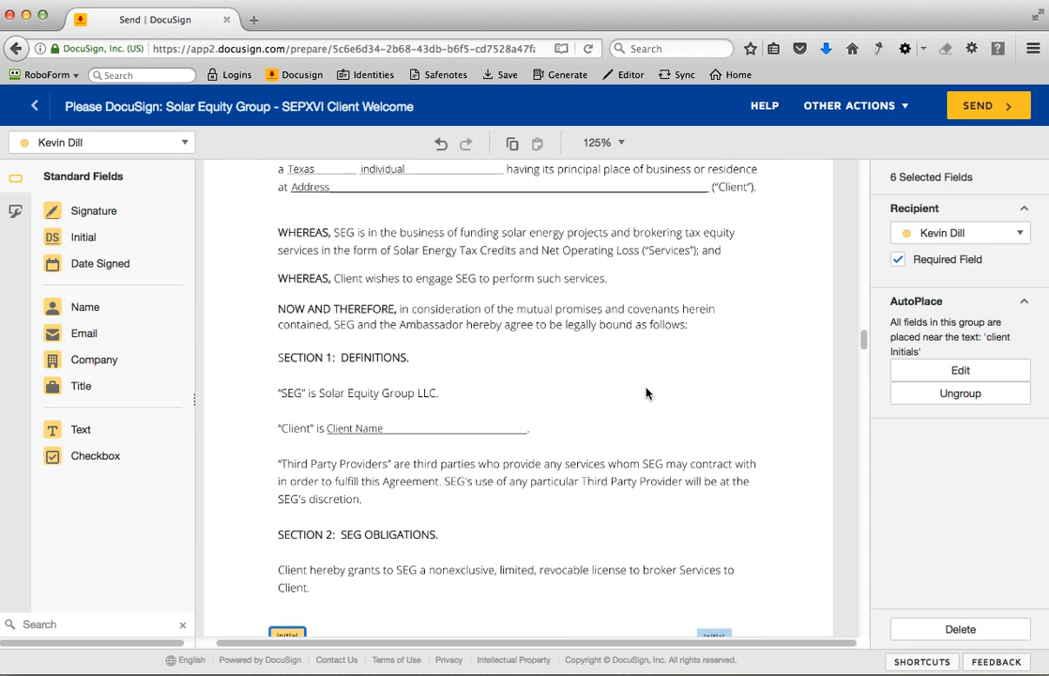
pyautogui.scroll(3, 646, 393)
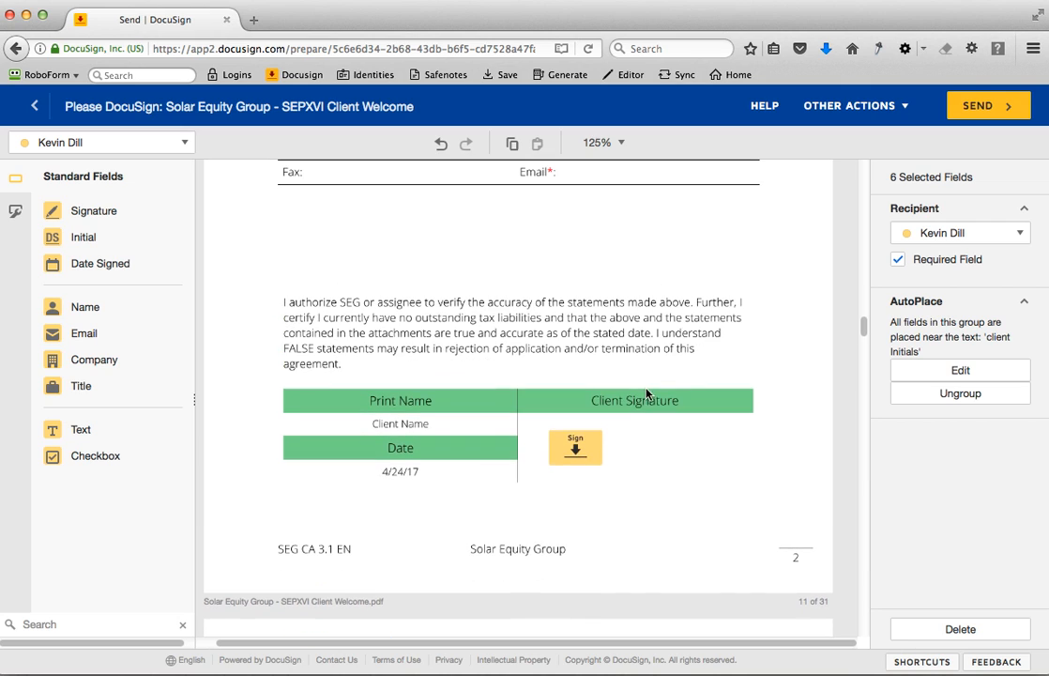
pyautogui.click(577, 457)
pyautogui.scroll(15, 638, 424)
pyautogui.scroll(15, 641, 422)
pyautogui.scroll(20, 711, 423)
pyautogui.scroll(15, 710, 422)
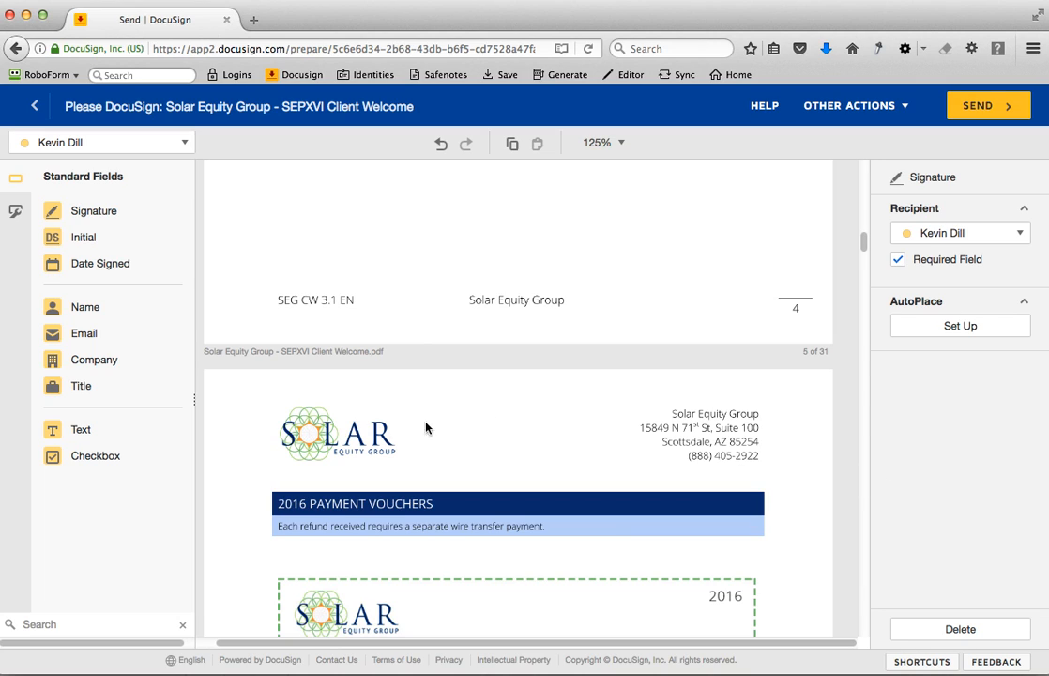
# - Send the SEPXVI Client Welcome document to the recipients and dismiss the confirmation
pyautogui.click(981, 105)
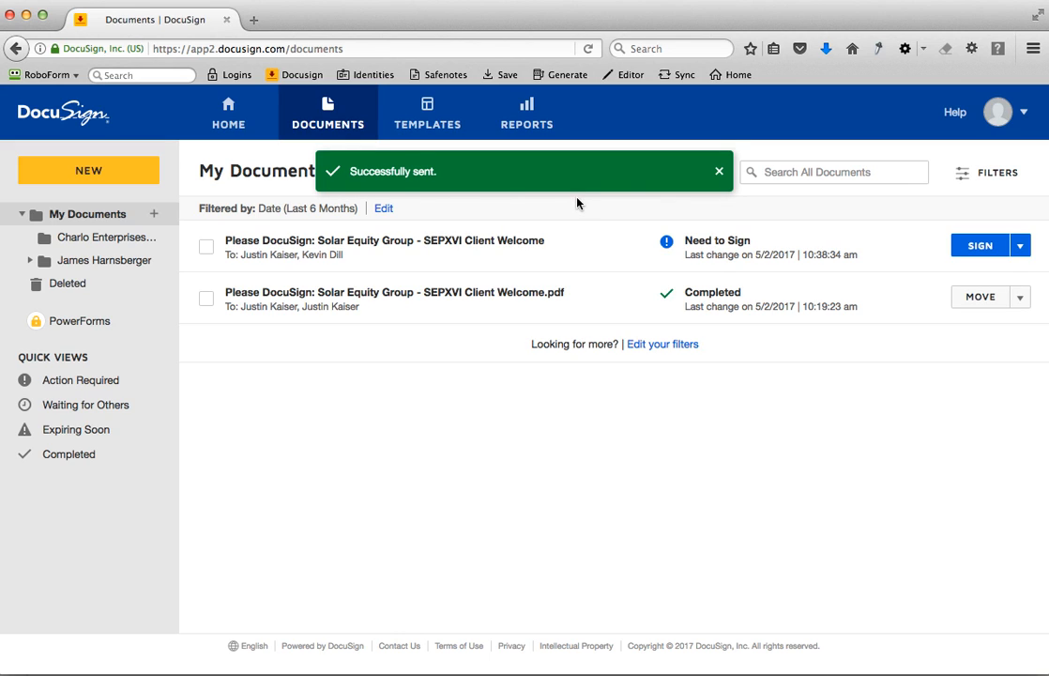
pyautogui.click(495, 444)
pyautogui.click(719, 170)
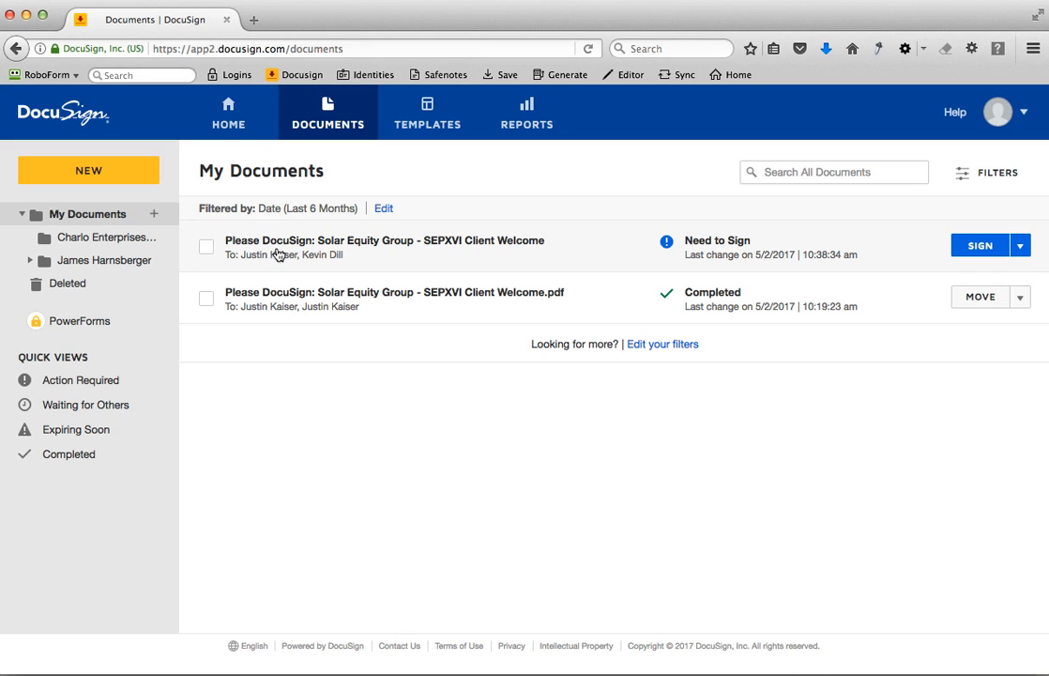
# - Move the newly sent SEPXVI Client Welcome document into the ITWS subfolder and open that folder
pyautogui.moveTo(266, 247); pyautogui.dragTo(83, 283)
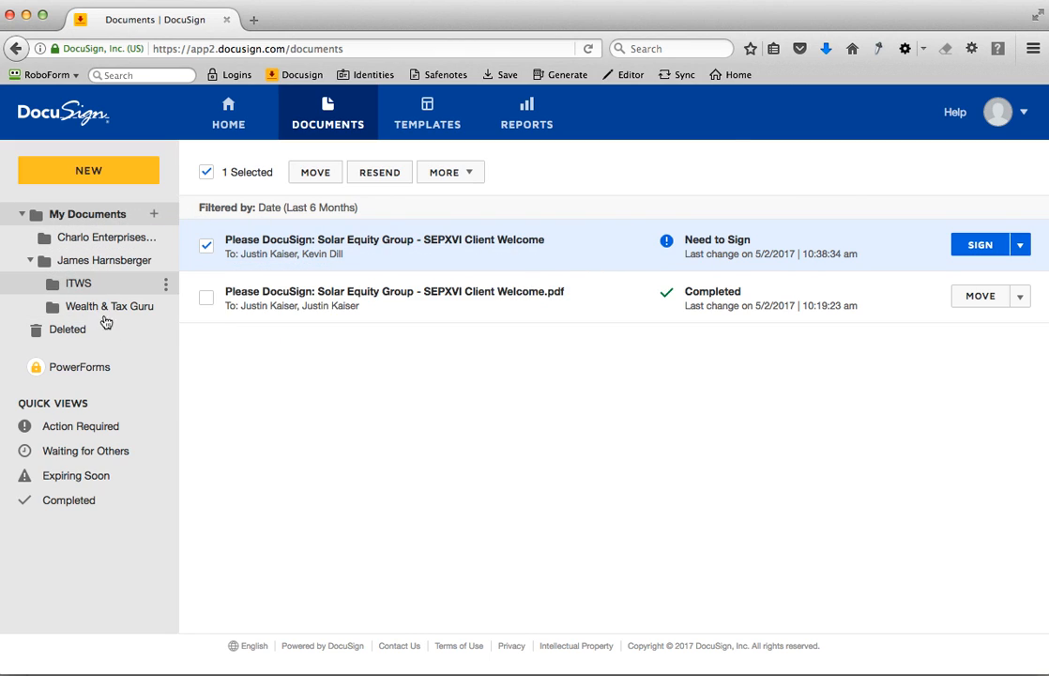
pyautogui.click(79, 285)
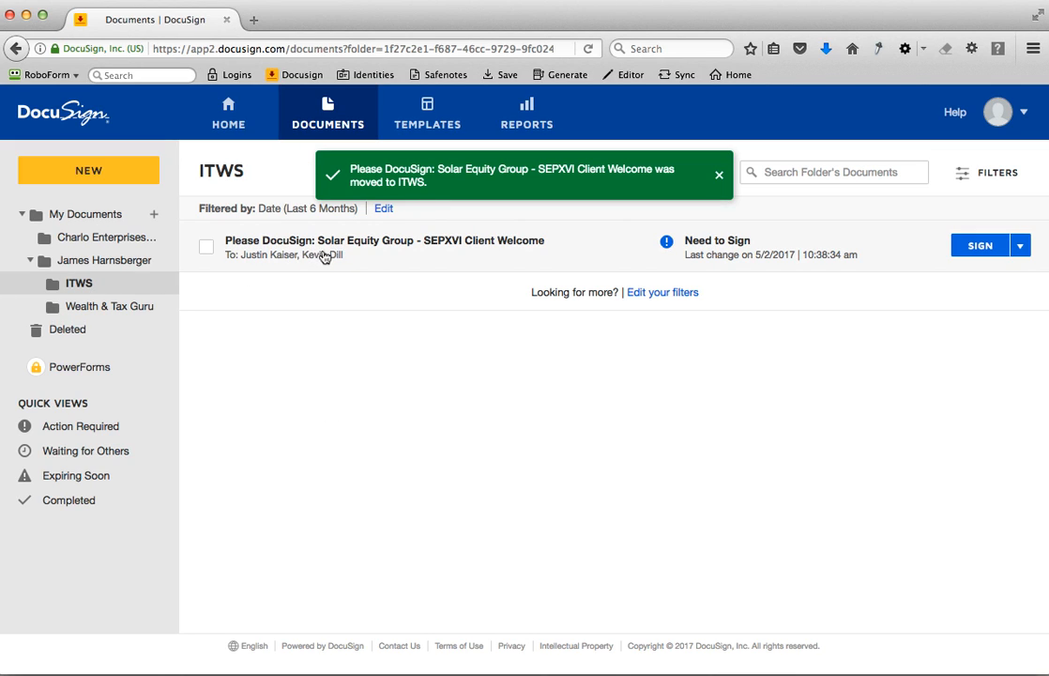
# - Return to My Documents, collapse the client's folder, and inspect the move dialog and other actions for the completed SEPXVI Client Welcome.pdf without moving it
pyautogui.click(101, 218)
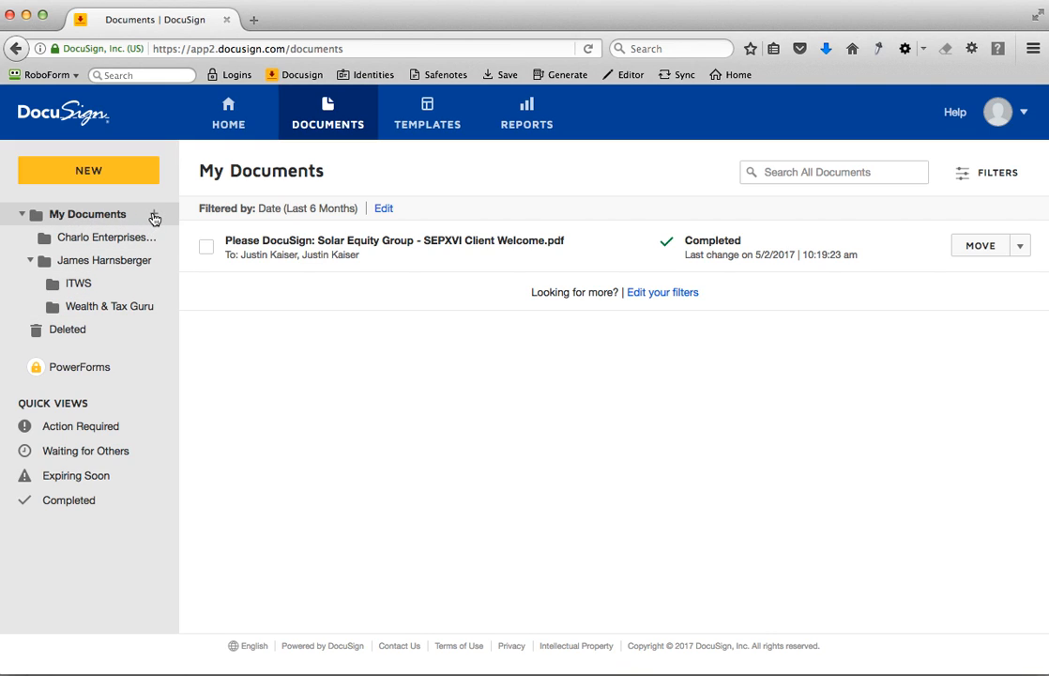
pyautogui.click(30, 260)
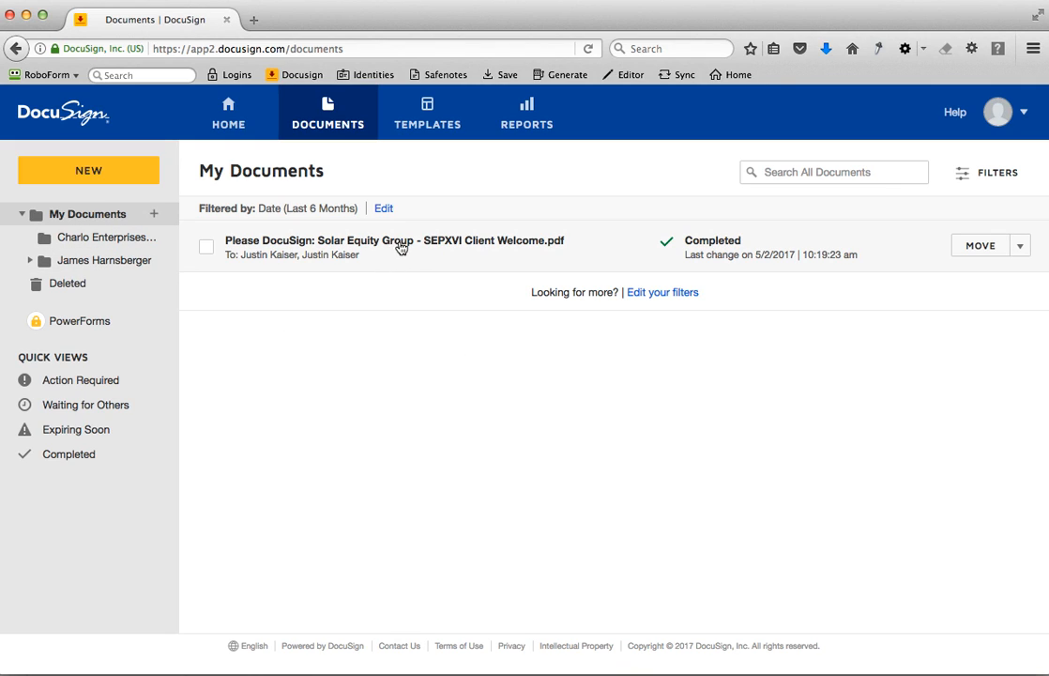
pyautogui.click(974, 249)
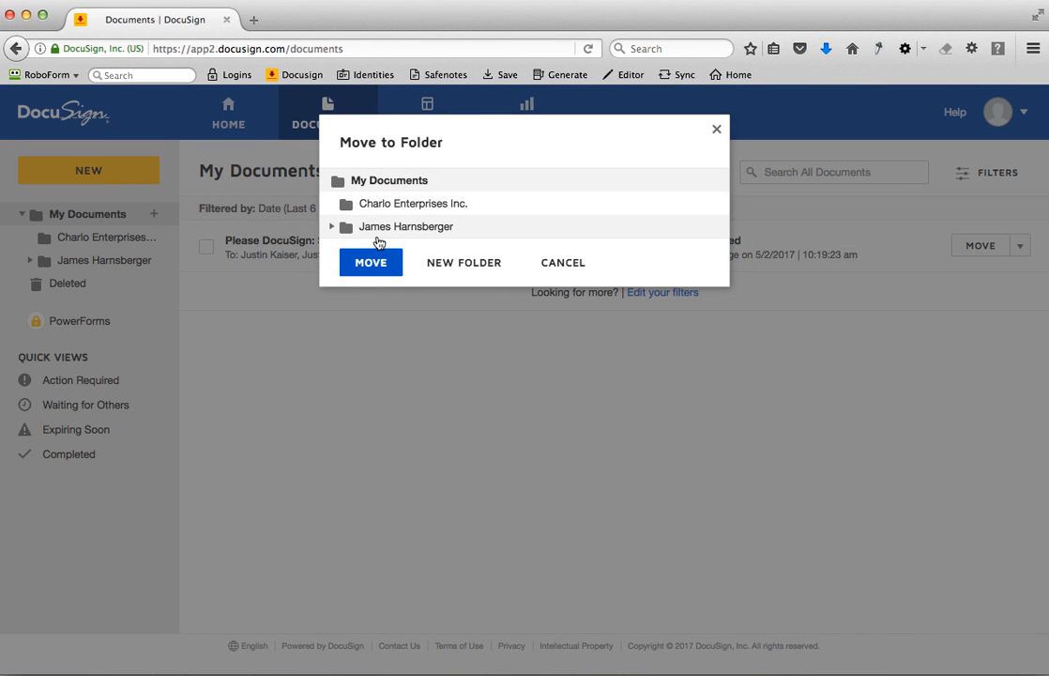
pyautogui.click(581, 263)
pyautogui.click(1018, 251)
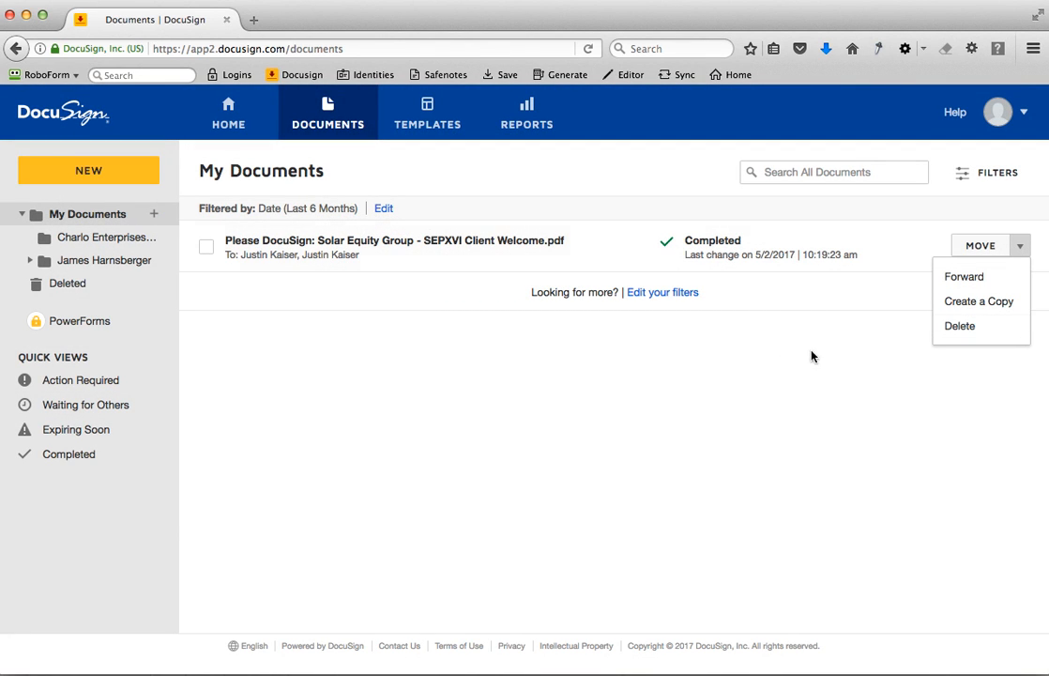
pyautogui.click(737, 244)
# - View the completed SEPXVI Client Welcome.pdf's details and check the options for opening or saving its PDF, then cancel the download
pyautogui.click(540, 246)
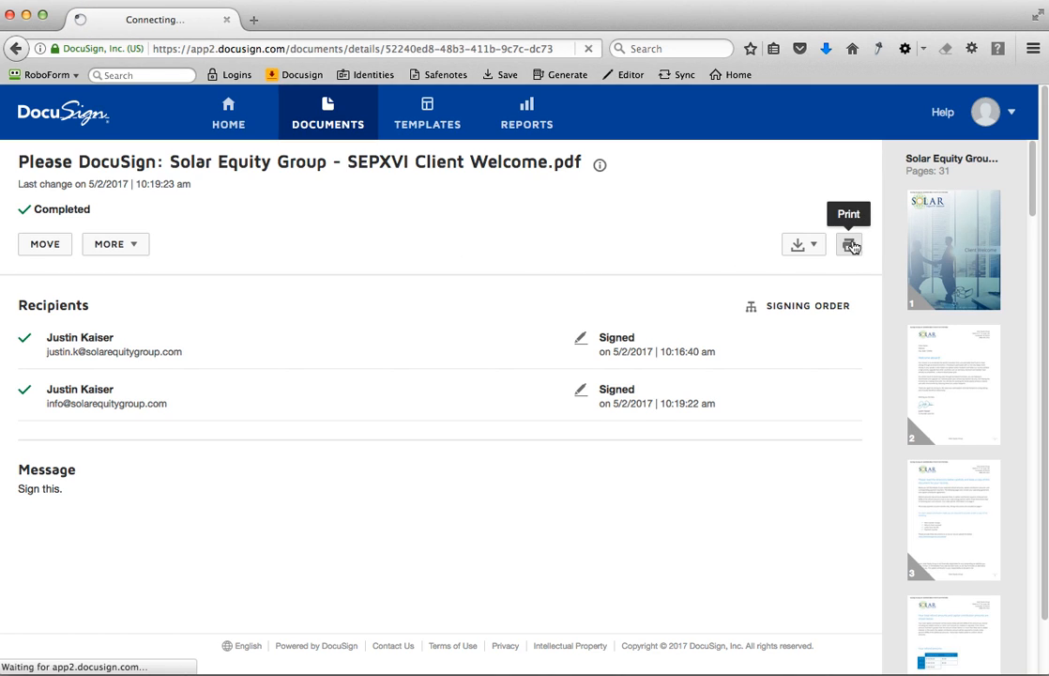
pyautogui.click(380, 352)
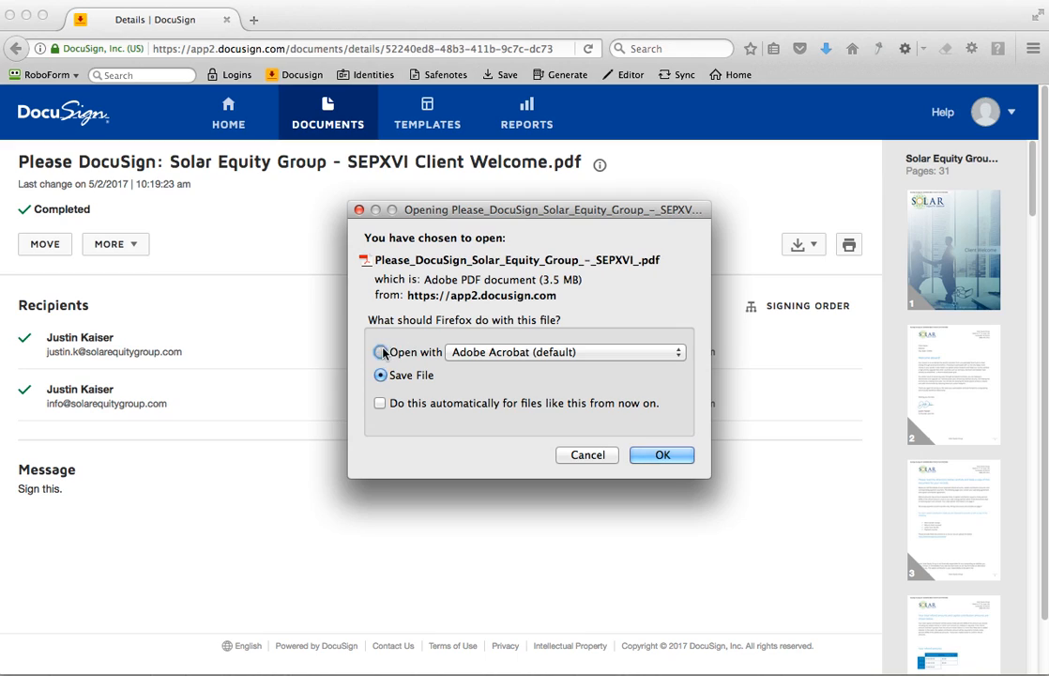
pyautogui.click(392, 377)
pyautogui.click(590, 458)
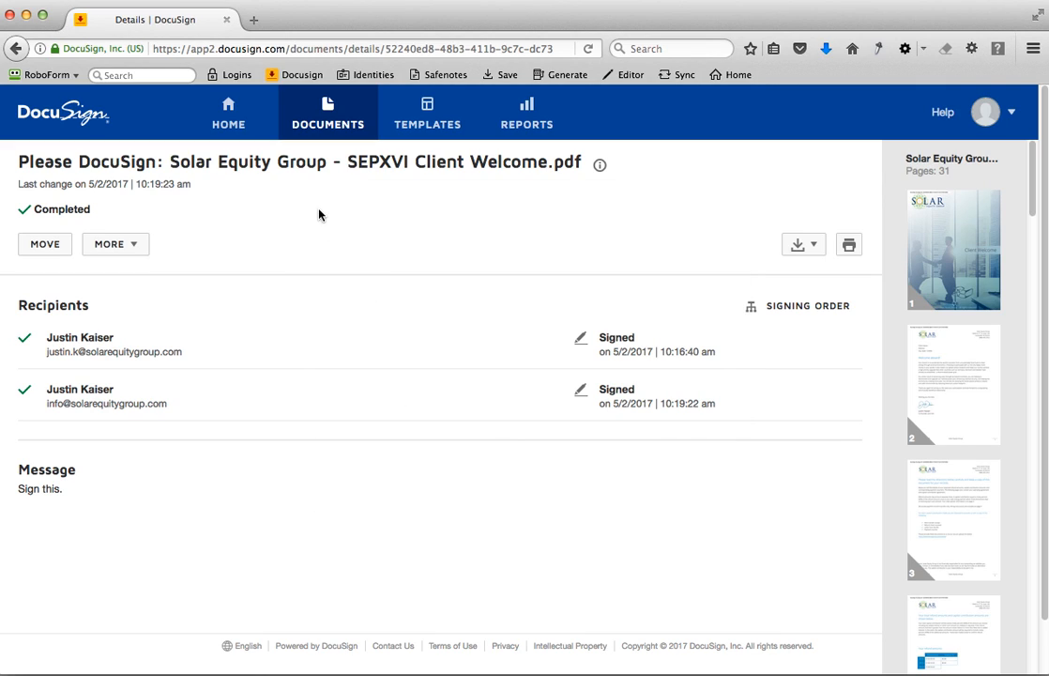
# - Go back to the documents list, expand the client's folder, and view its ITWS subfolder
pyautogui.click(218, 115)
pyautogui.click(327, 105)
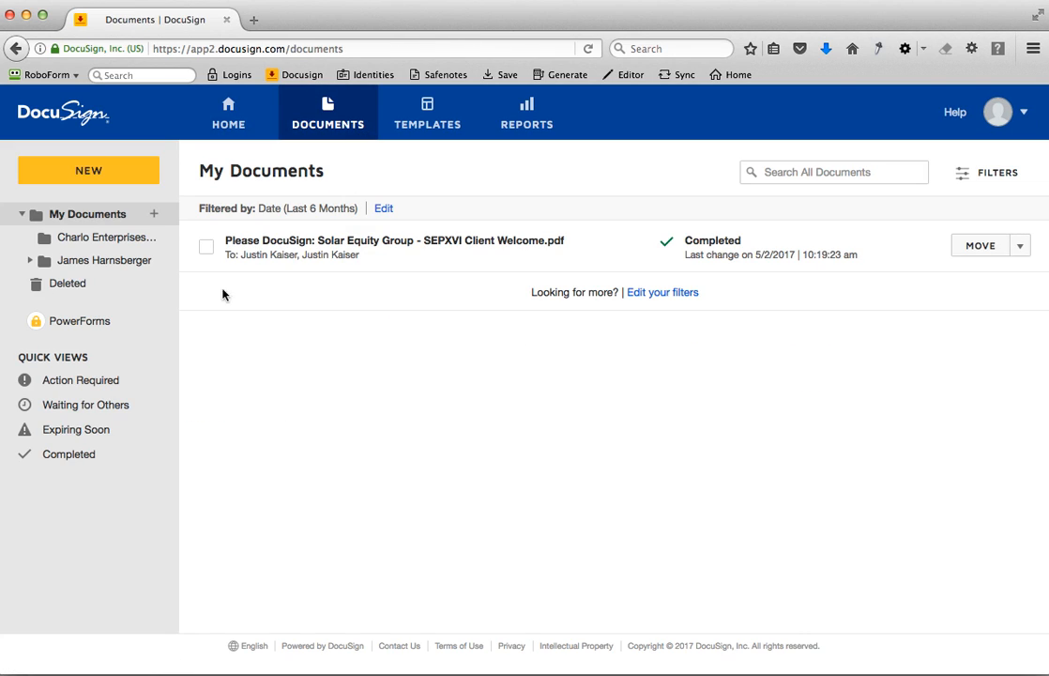
pyautogui.click(78, 269)
pyautogui.click(31, 260)
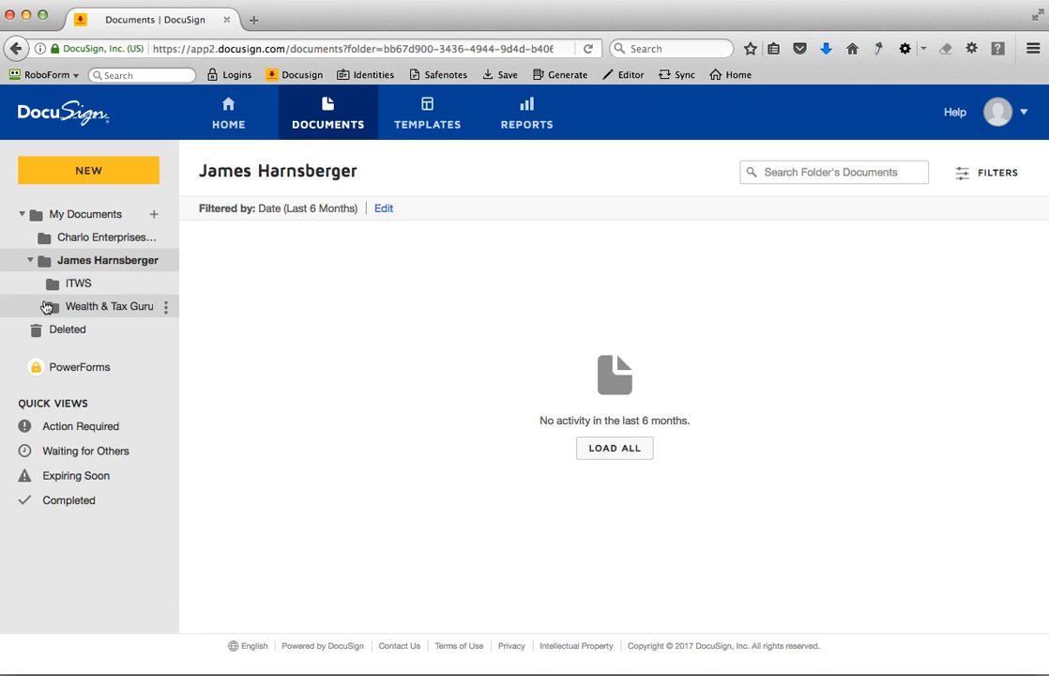
pyautogui.click(74, 286)
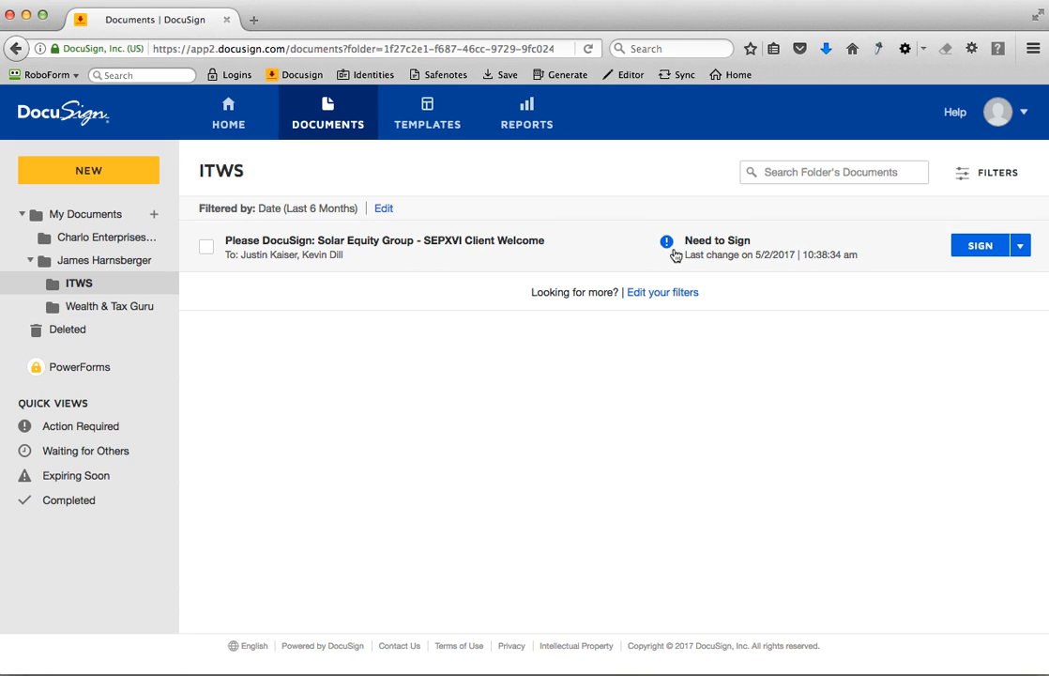
# - Examine the details and additional actions of the SEPXVI Client Welcome document awaiting signatures, and return to the ITWS folder
pyautogui.click(463, 252)
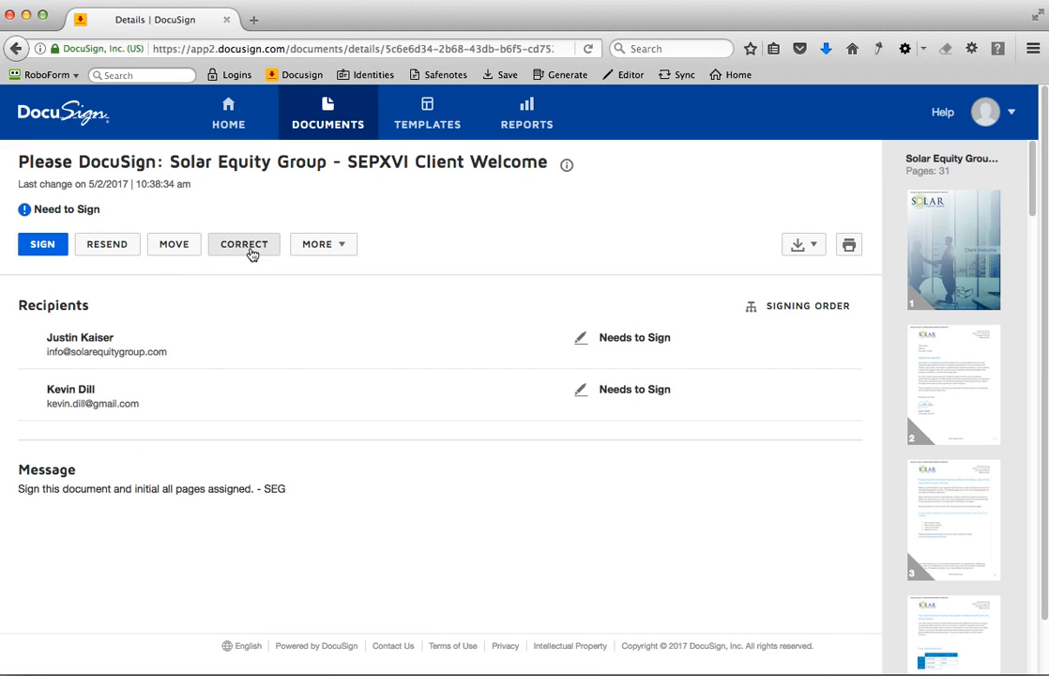
pyautogui.click(321, 245)
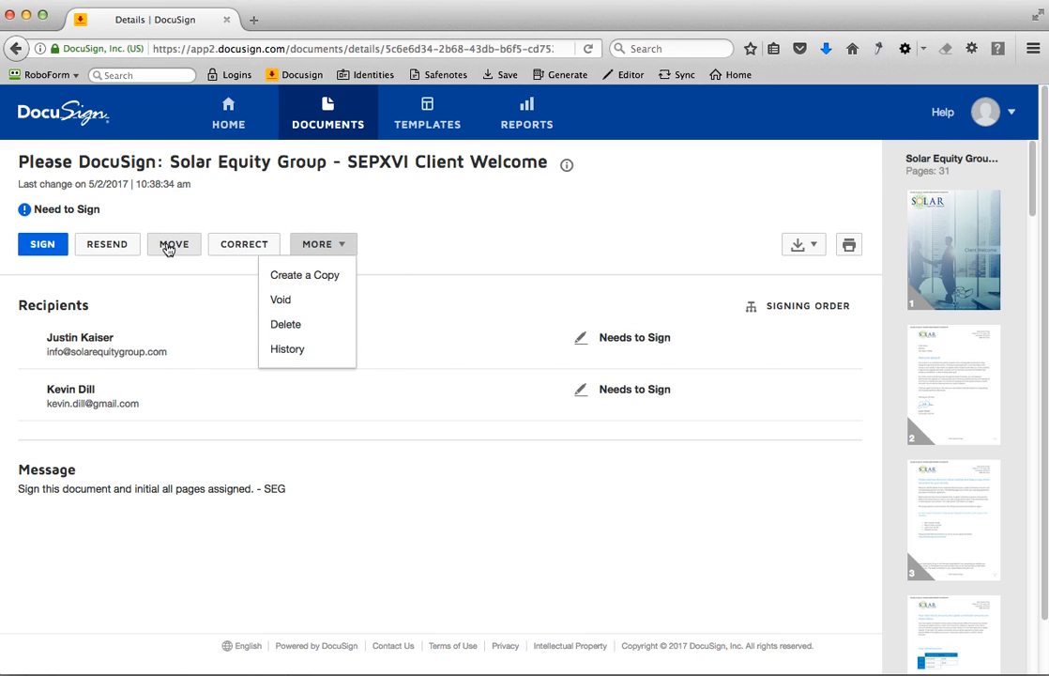
pyautogui.click(505, 237)
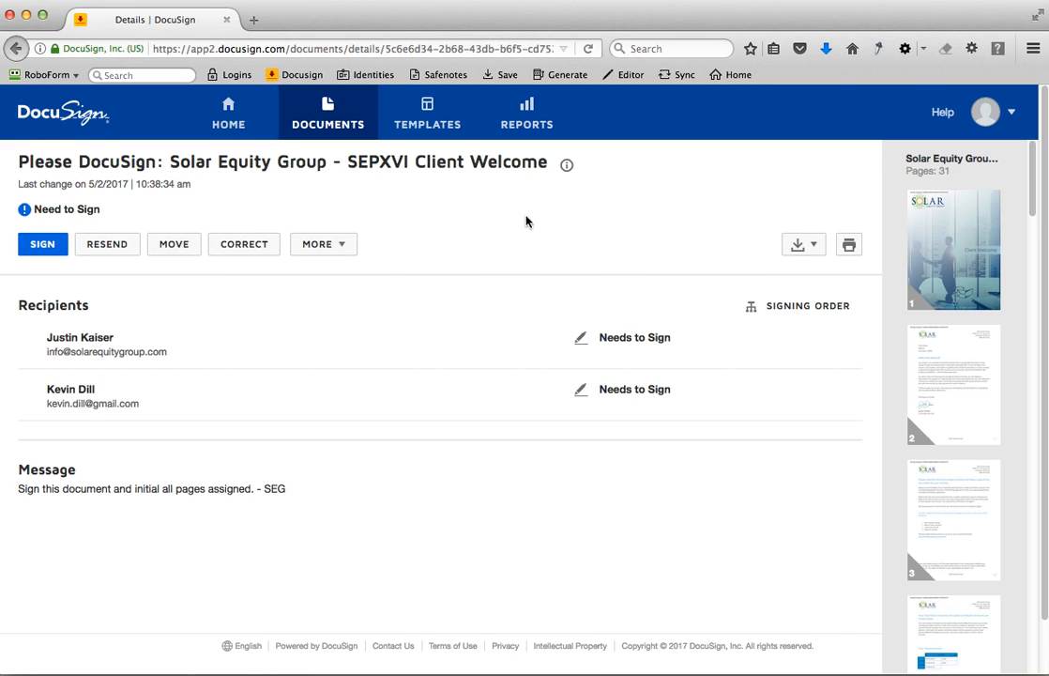
pyautogui.press('super+Left')
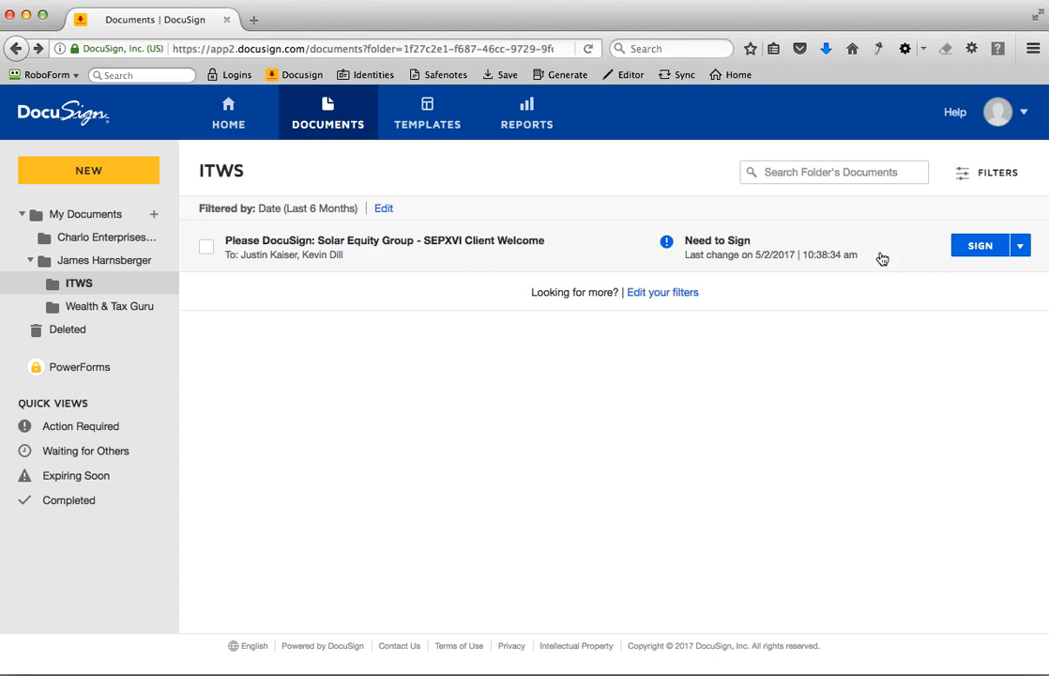
# - Check the actions offered for the SEPXVI Client Welcome document in the ITWS list, and open the Action Required quick view
pyautogui.click(1019, 249)
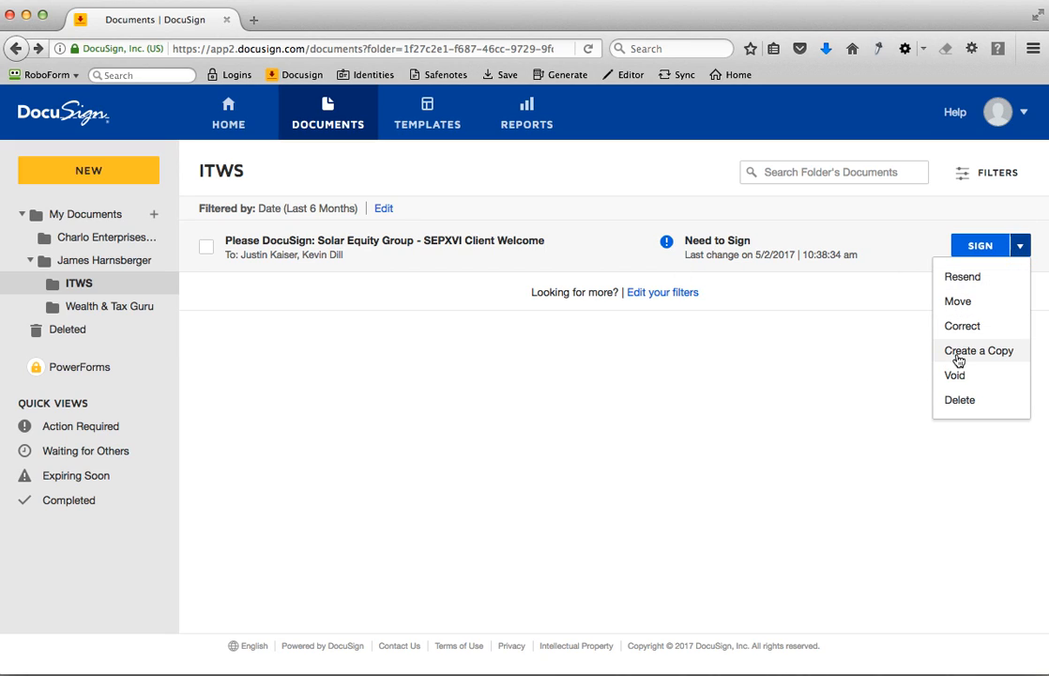
pyautogui.click(540, 349)
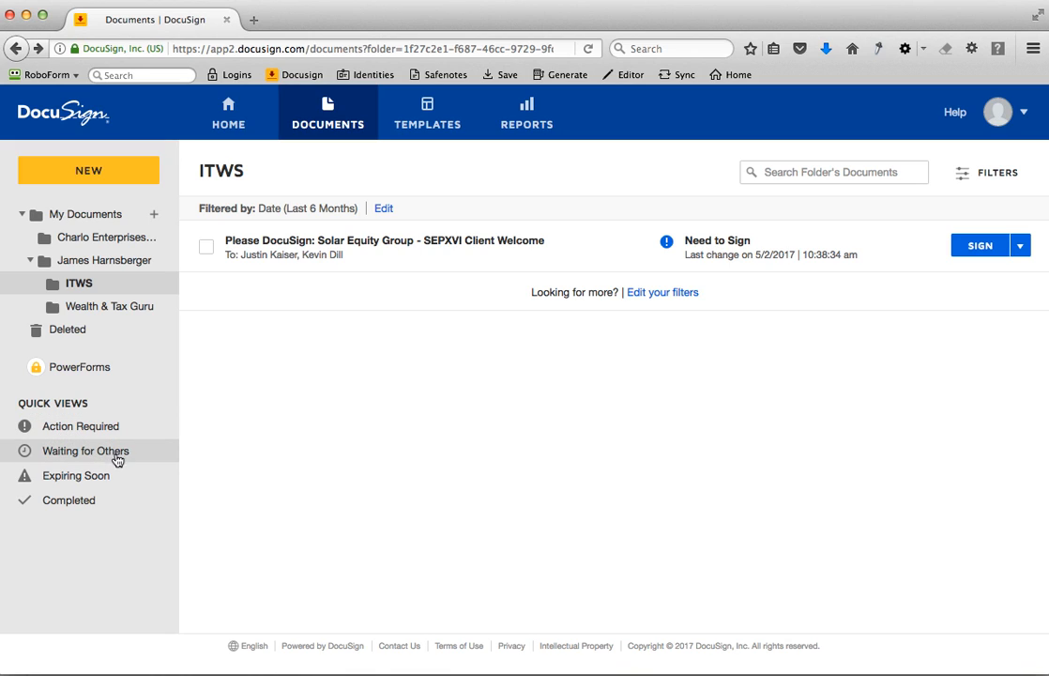
pyautogui.click(75, 428)
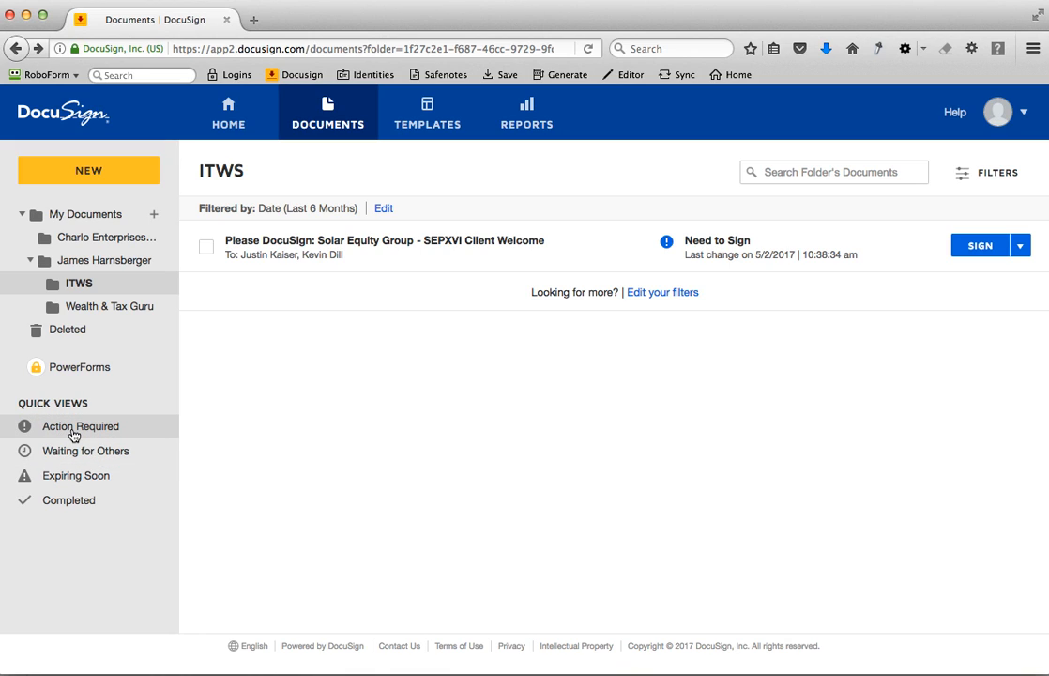